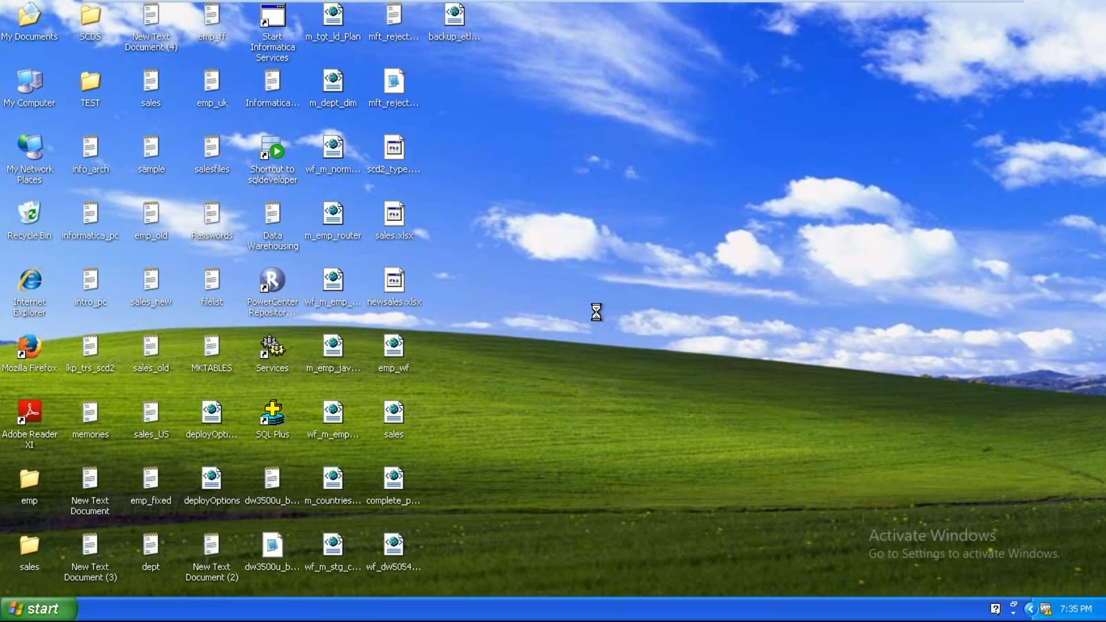
{"action": "right_click", "coordinate": [594, 312]}
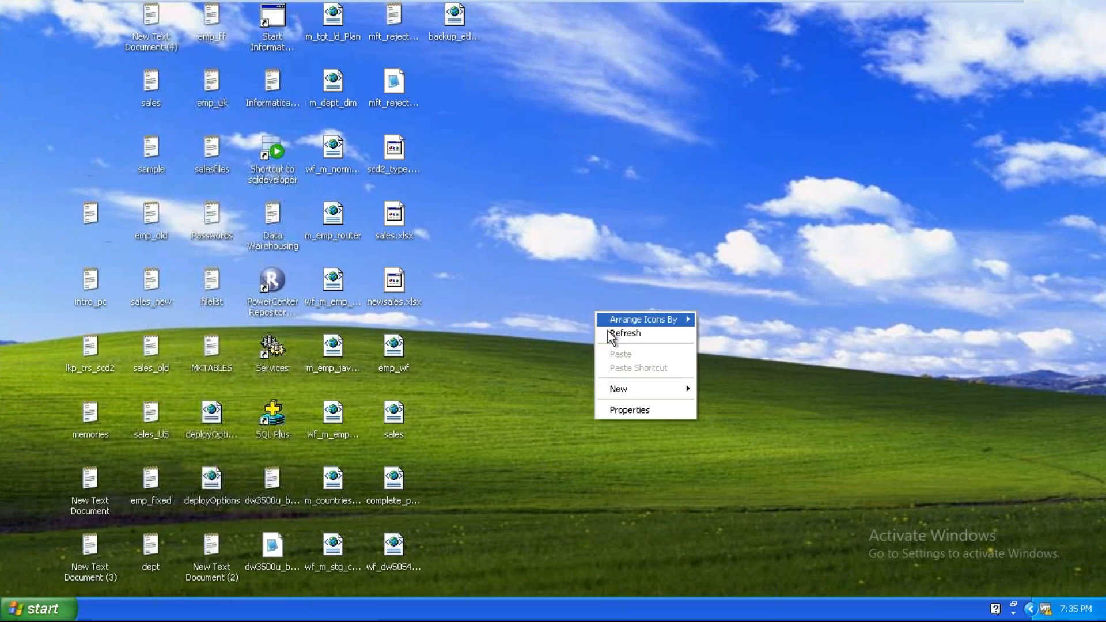
{"action": "left_click", "coordinate": [610, 334]}
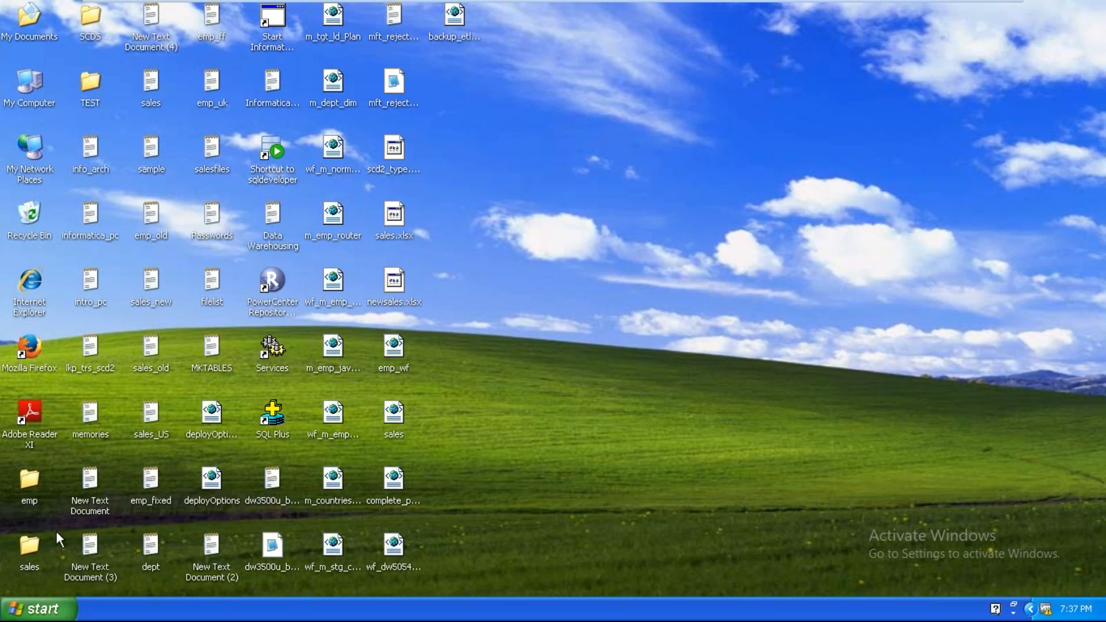
Step: Launch PowerCenter Designer from the installed Informatica 9.5.1 programs and maximize its window
{"action": "left_click", "coordinate": [18, 616]}
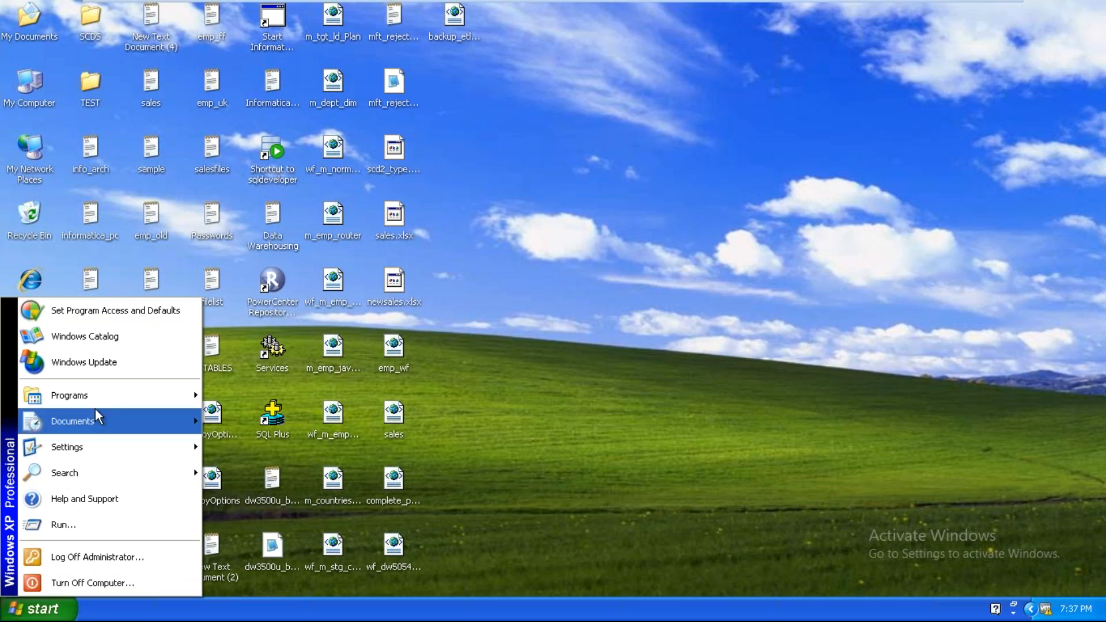
{"action": "mouse_move", "coordinate": [95, 410]}
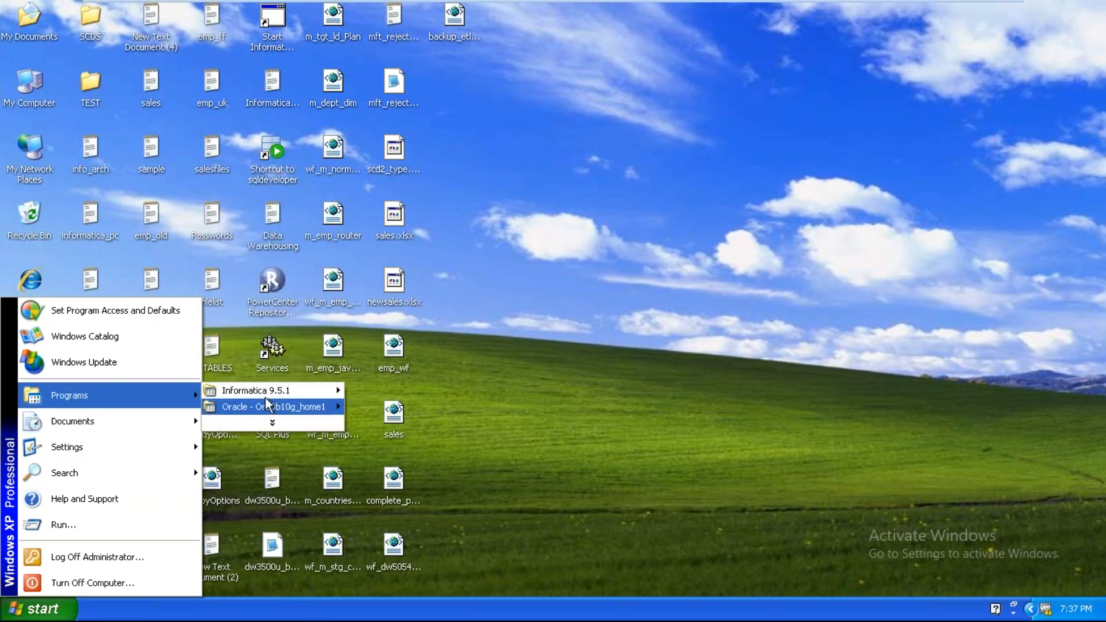
{"action": "mouse_move", "coordinate": [265, 398]}
{"action": "mouse_move", "coordinate": [361, 392]}
{"action": "mouse_move", "coordinate": [510, 391]}
{"action": "left_click", "coordinate": [556, 395]}
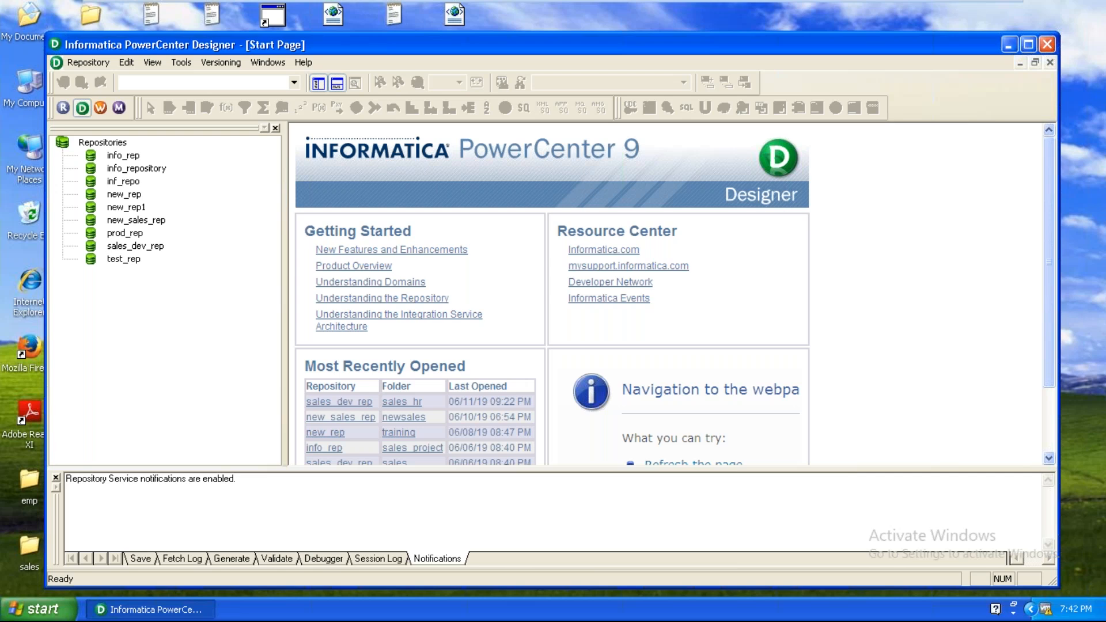
{"action": "double_click", "coordinate": [707, 44]}
Step: Connect to the sales_dev_rep repository with the prefilled username, filling in the account password
{"action": "right_click", "coordinate": [113, 211]}
{"action": "left_click", "coordinate": [140, 255]}
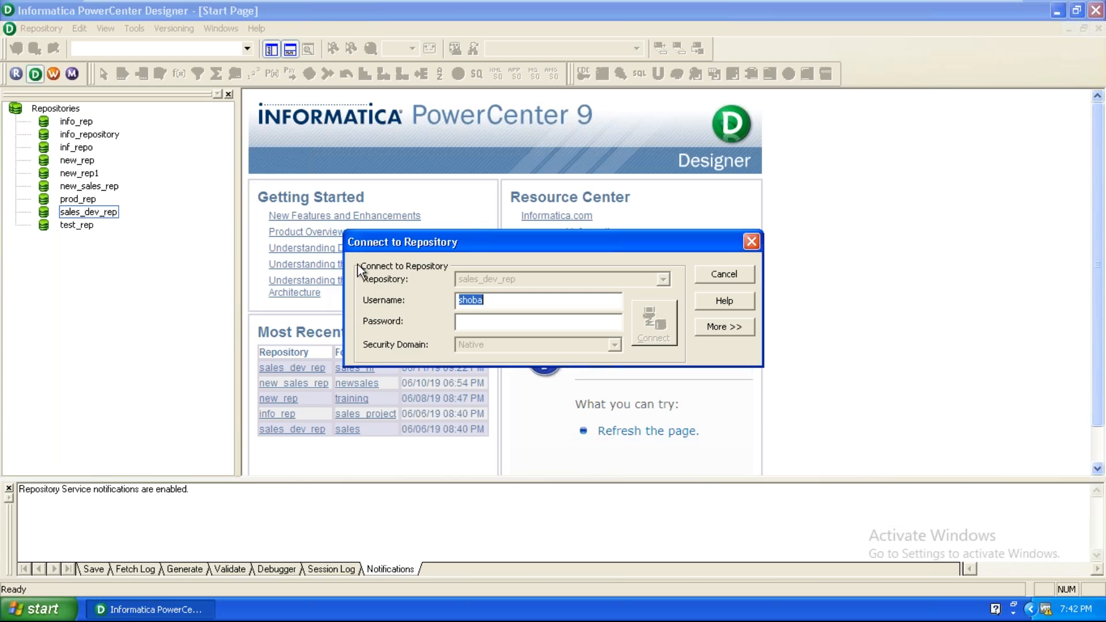
{"action": "right_click", "coordinate": [474, 300]}
{"action": "left_click", "coordinate": [488, 344]}
{"action": "left_click", "coordinate": [466, 322]}
{"action": "right_click", "coordinate": [465, 322]}
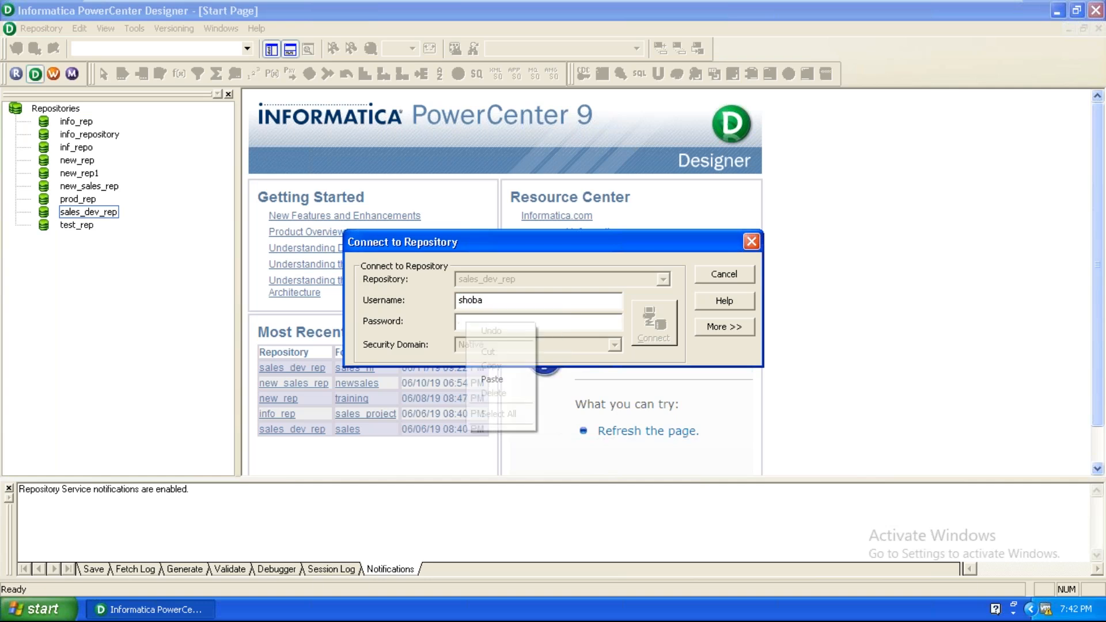
{"action": "left_click", "coordinate": [489, 378]}
{"action": "left_click", "coordinate": [650, 337]}
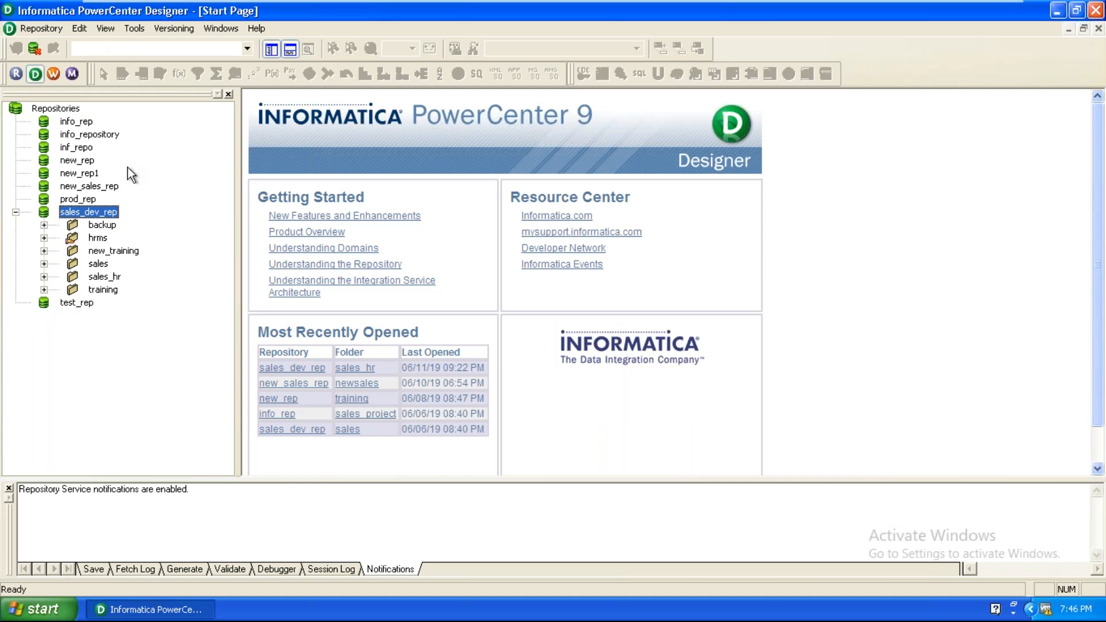
Step: Open the sales_hr folder of sales_dev_rep in the Source Analyzer and switch to the Transformation Developer
{"action": "left_click", "coordinate": [109, 277]}
{"action": "left_click", "coordinate": [136, 30]}
{"action": "left_click", "coordinate": [173, 168]}
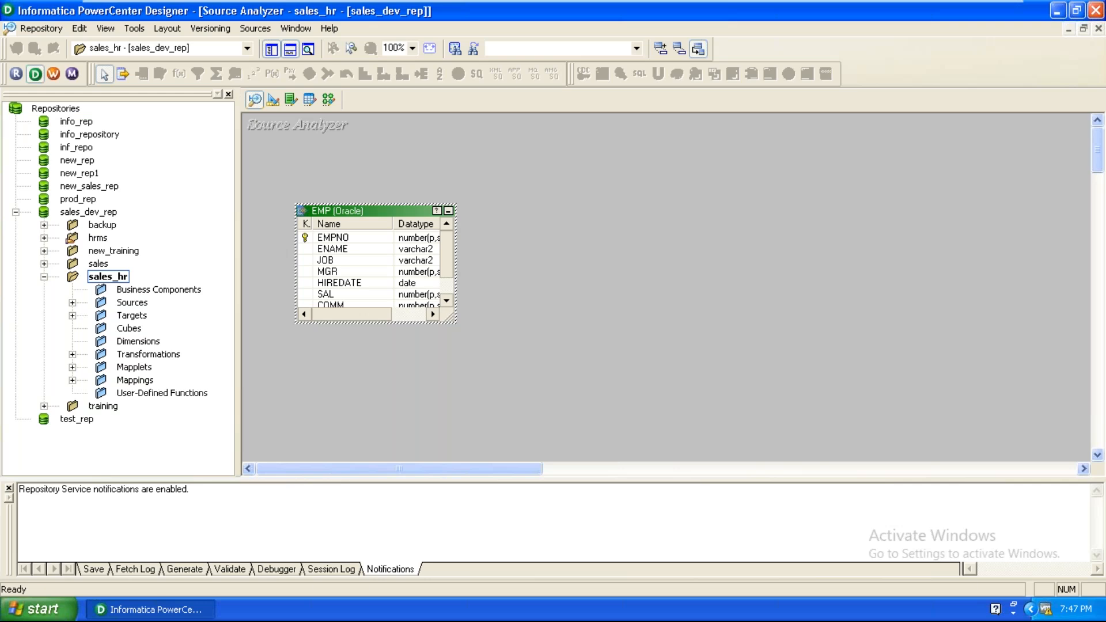
{"action": "left_click", "coordinate": [711, 315]}
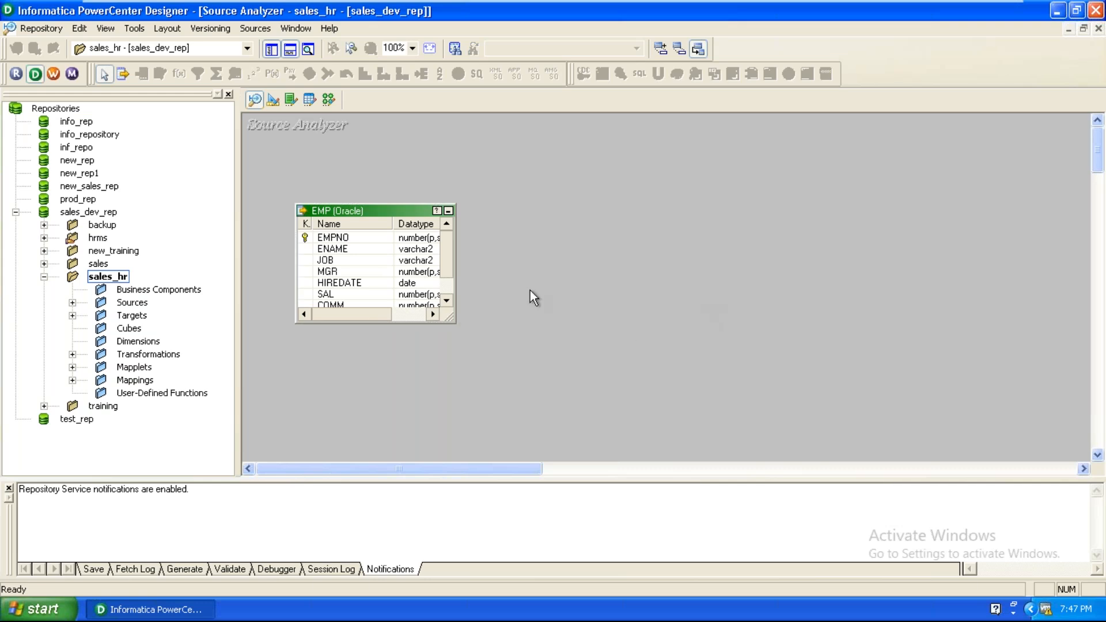
{"action": "left_click", "coordinate": [290, 98]}
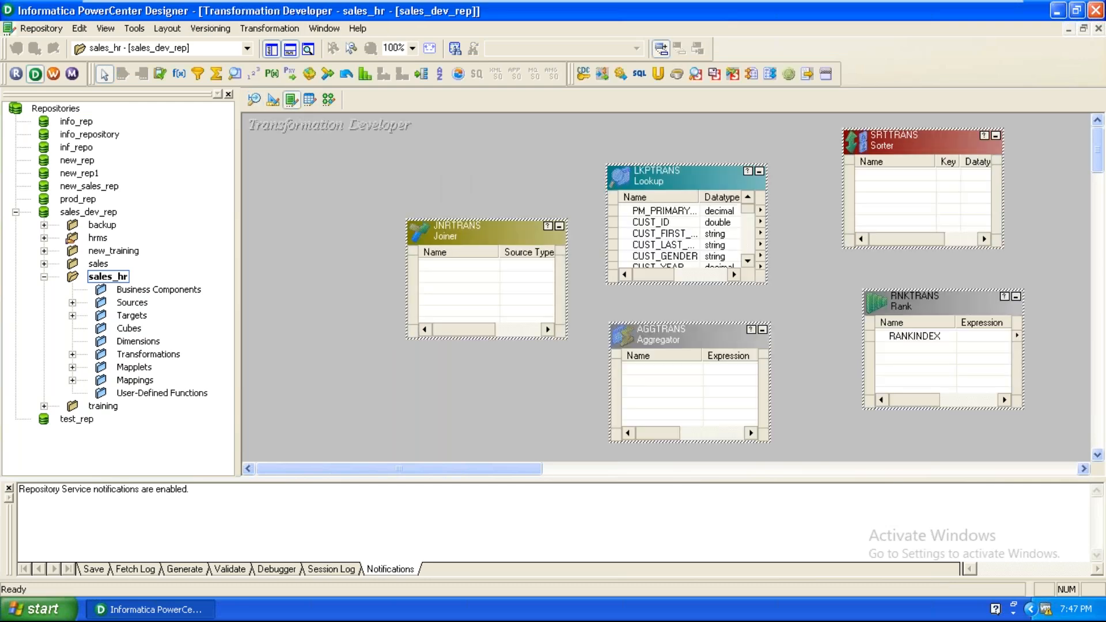
Step: Try disabling Lookup caching enabled in the properties of the LKPTRANS lookup, and discard the change
{"action": "double_click", "coordinate": [662, 183]}
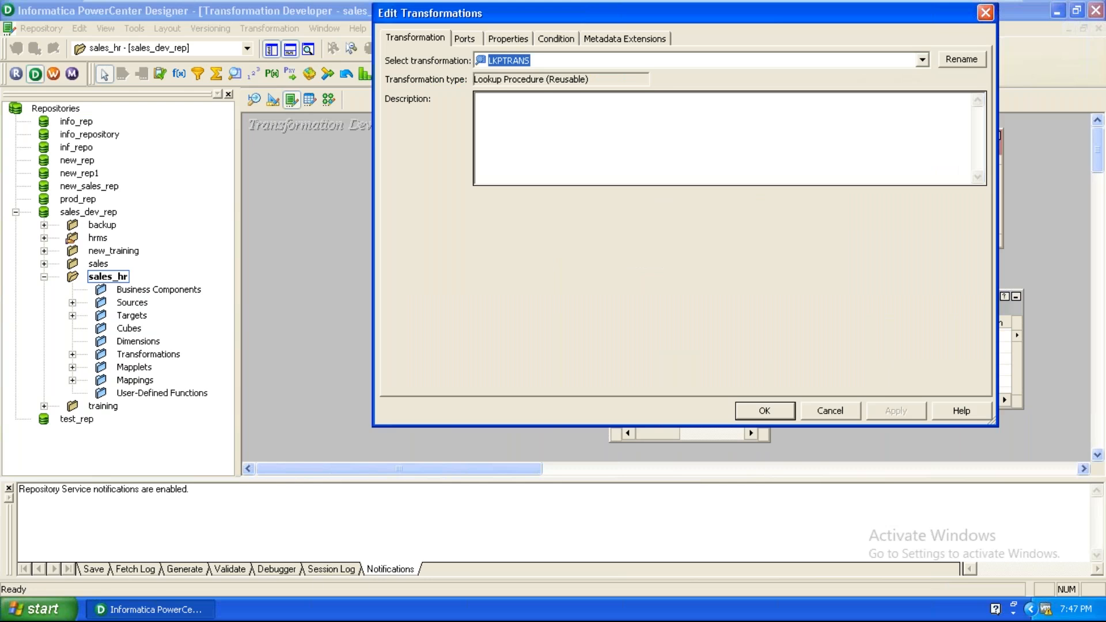
{"action": "left_click", "coordinate": [514, 40]}
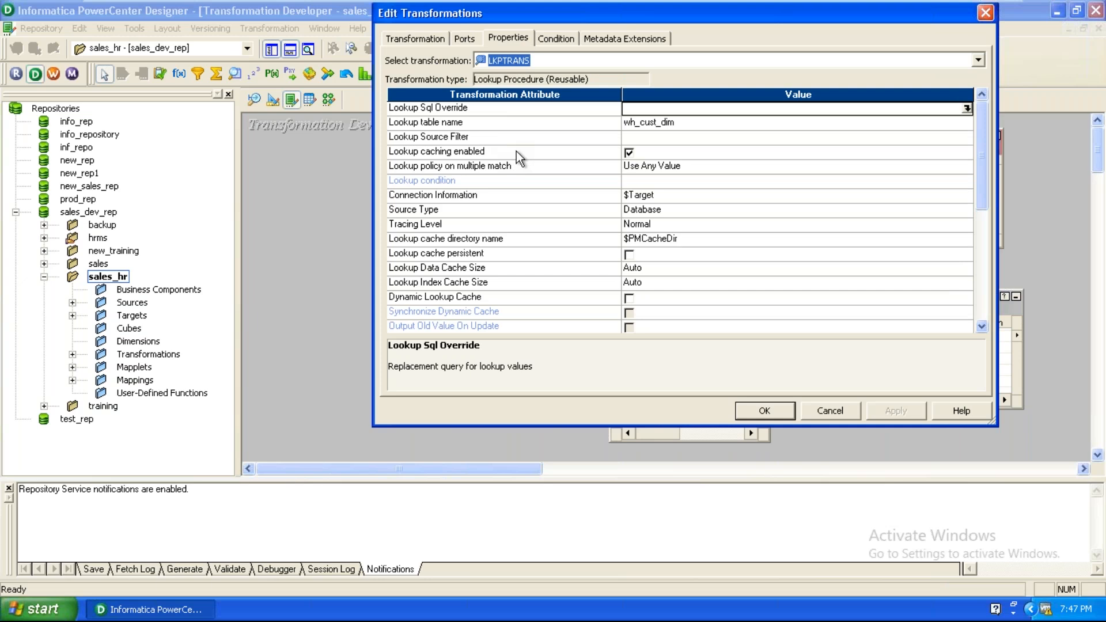
{"action": "left_click", "coordinate": [516, 152]}
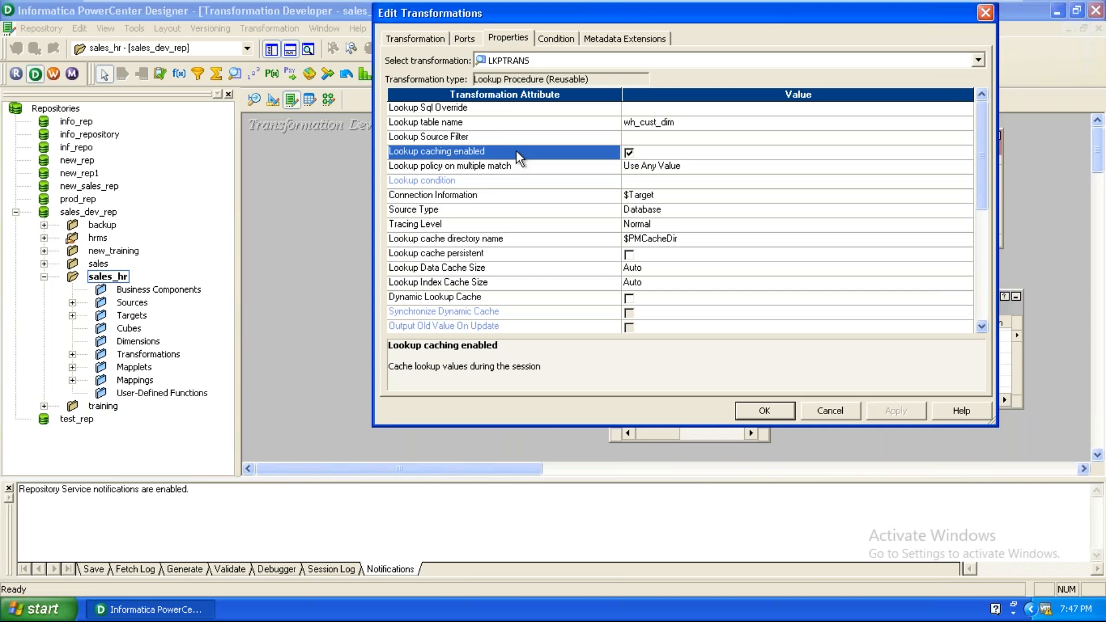
{"action": "left_click", "coordinate": [629, 153]}
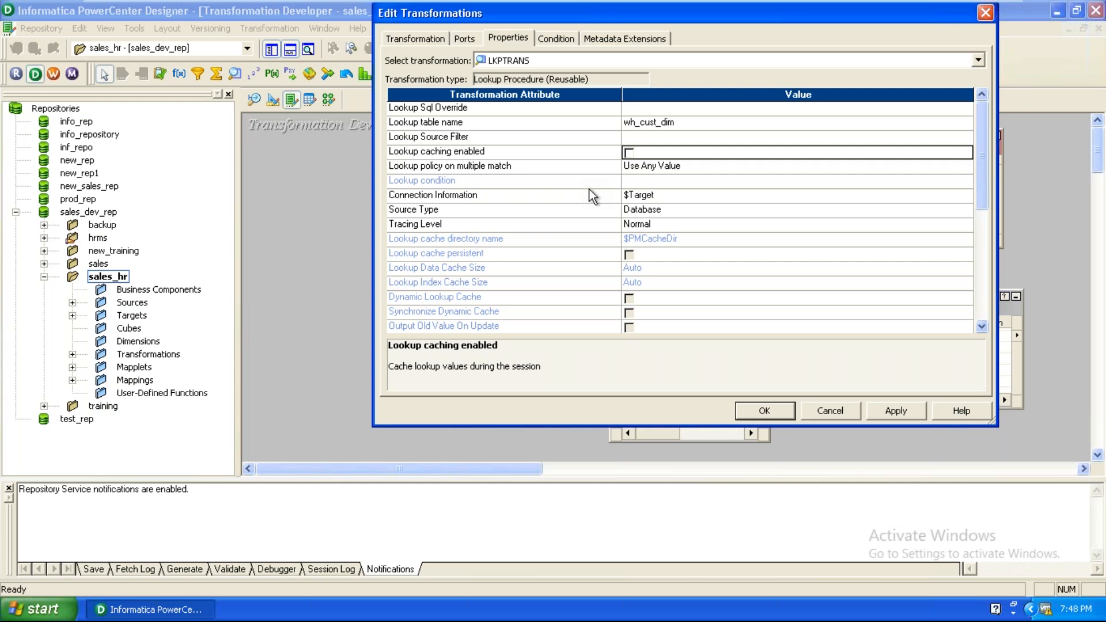
{"action": "left_click", "coordinate": [846, 416]}
{"action": "left_click", "coordinate": [648, 244]}
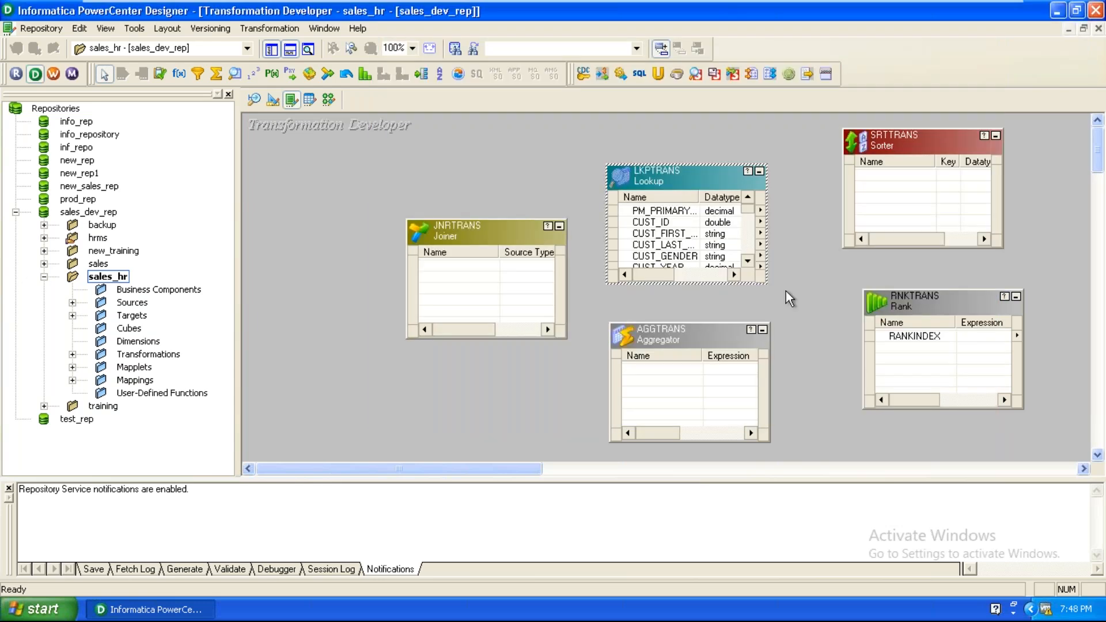
{"action": "left_click", "coordinate": [789, 250]}
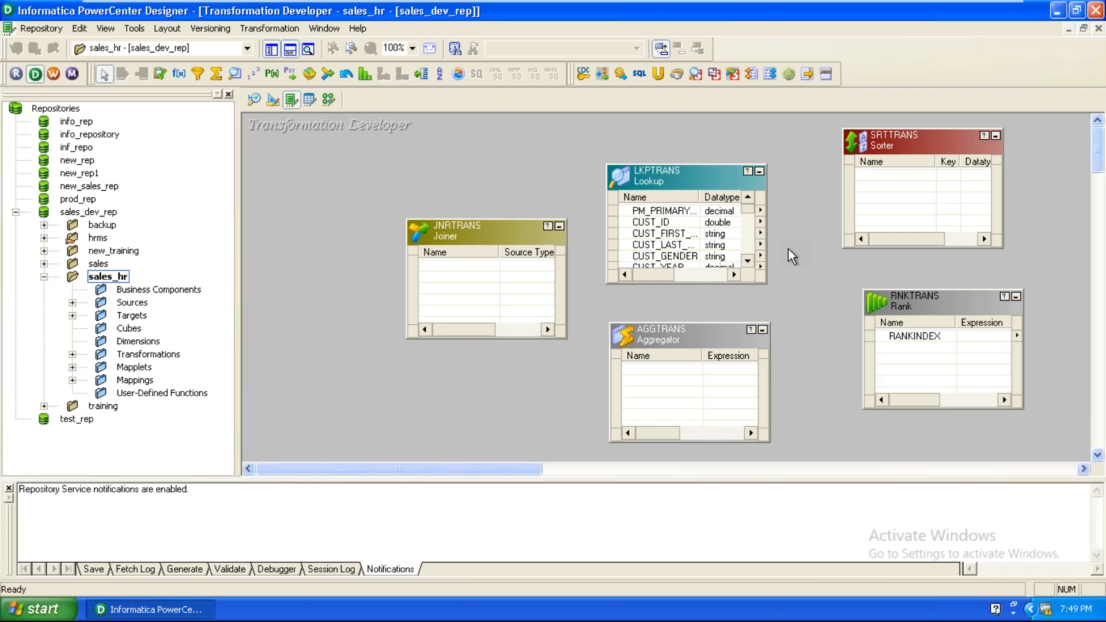
Step: Enable Lookup cache persistent in the properties of the LKPTRANS lookup transformation
{"action": "double_click", "coordinate": [649, 179]}
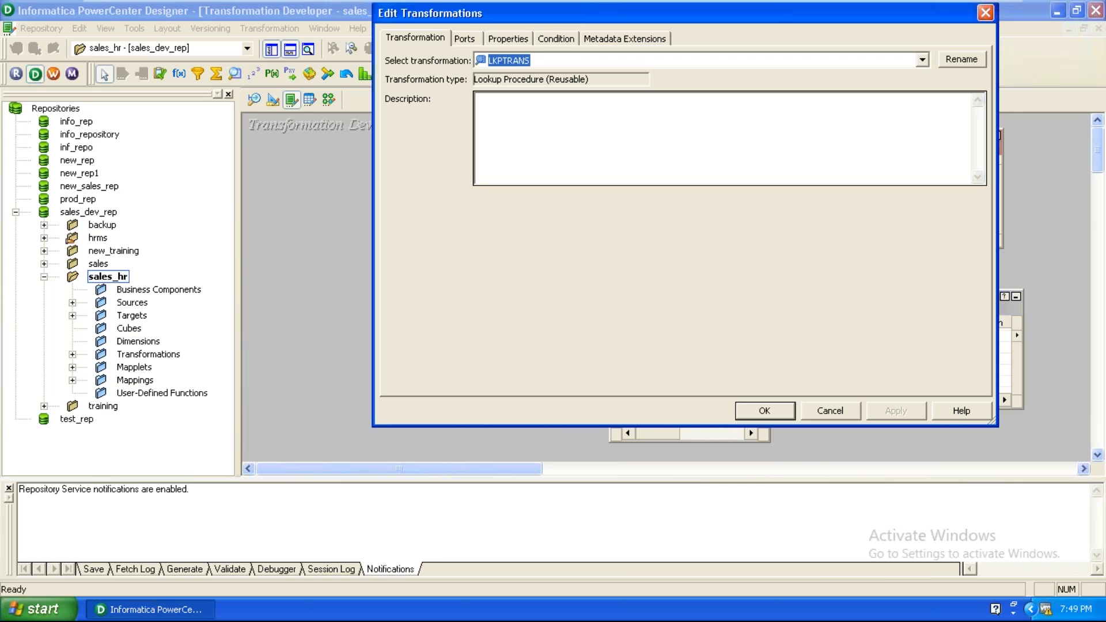
{"action": "left_click", "coordinate": [516, 39]}
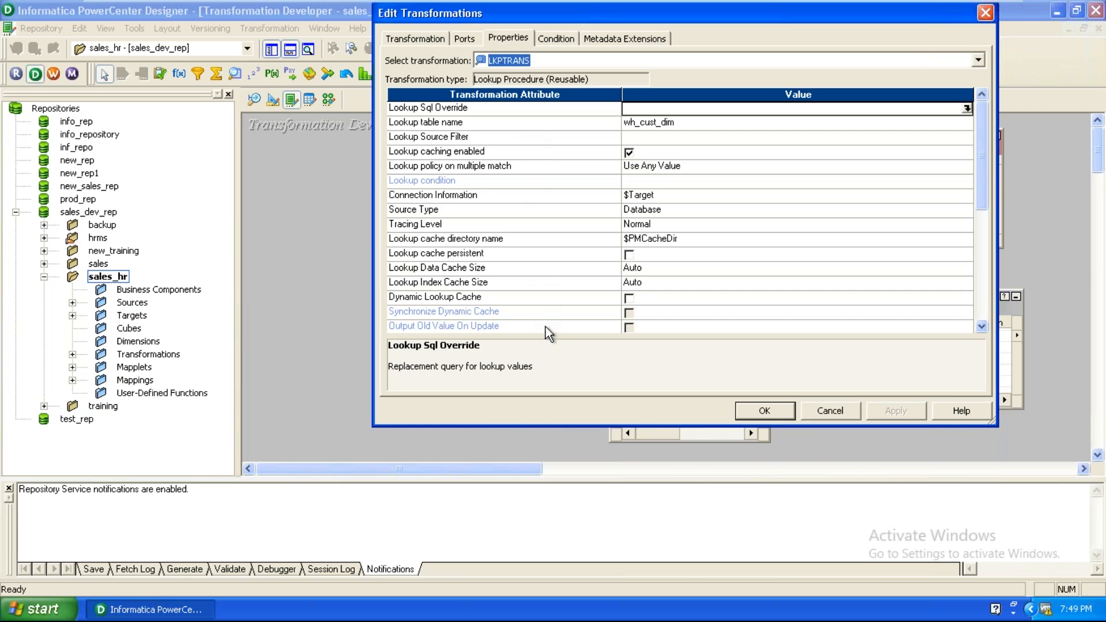
{"action": "left_click", "coordinate": [548, 257]}
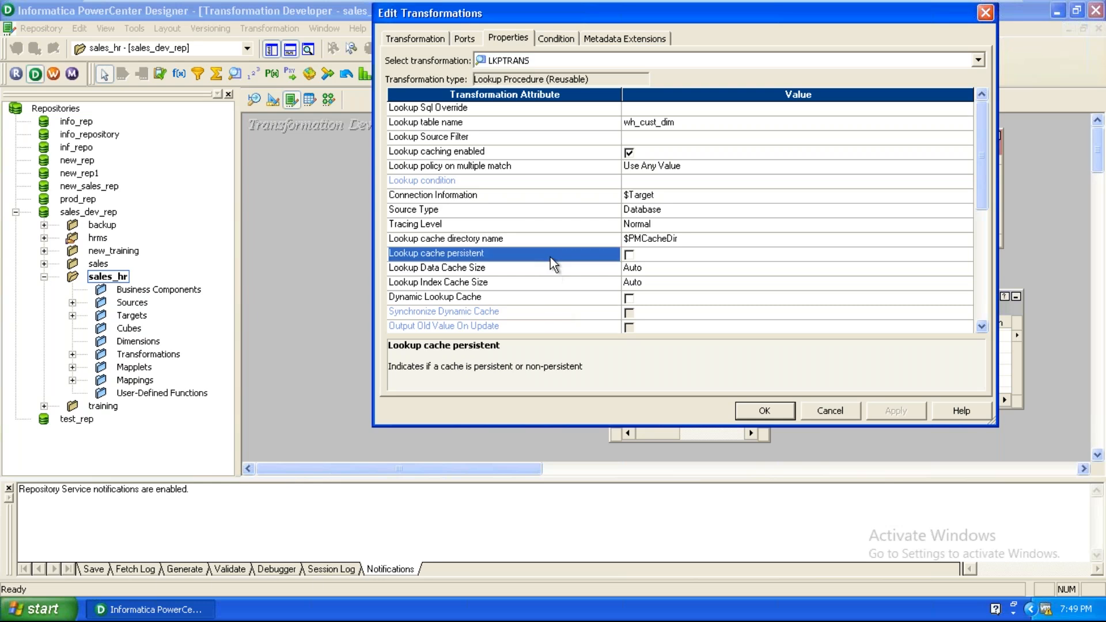
{"action": "left_click", "coordinate": [629, 256]}
{"action": "left_click", "coordinate": [630, 255]}
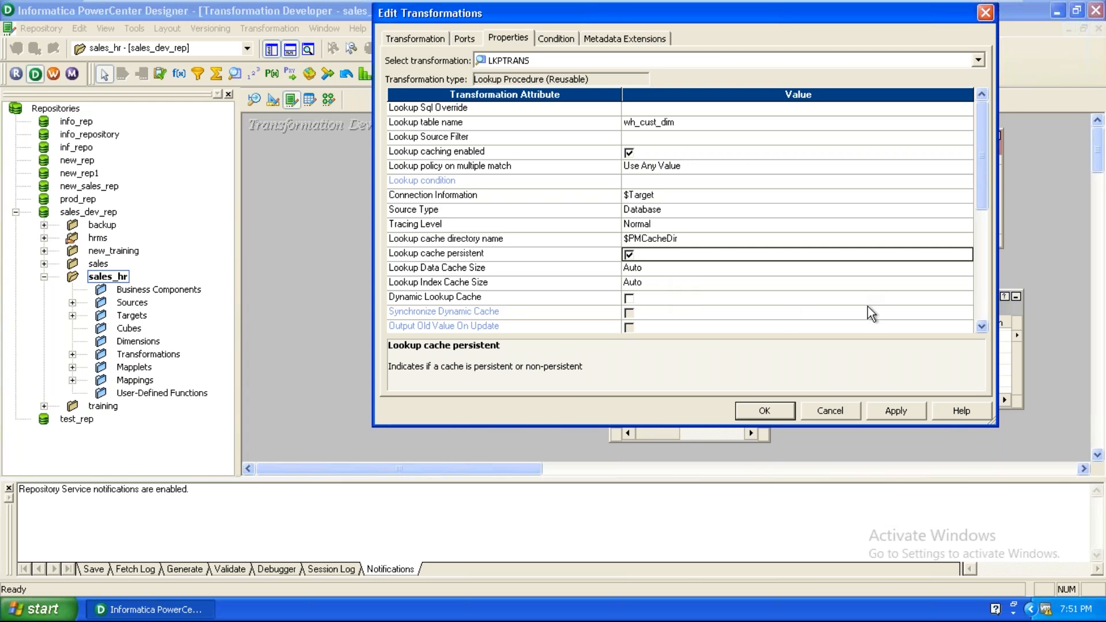
Step: Try Re-cache from lookup source on and off for the LKPTRANS lookup, and discard all its property changes
{"action": "left_click", "coordinate": [983, 327]}
{"action": "left_click", "coordinate": [983, 328]}
{"action": "left_click", "coordinate": [983, 327]}
{"action": "left_click", "coordinate": [983, 327]}
{"action": "left_click", "coordinate": [983, 327]}
{"action": "left_click", "coordinate": [983, 328]}
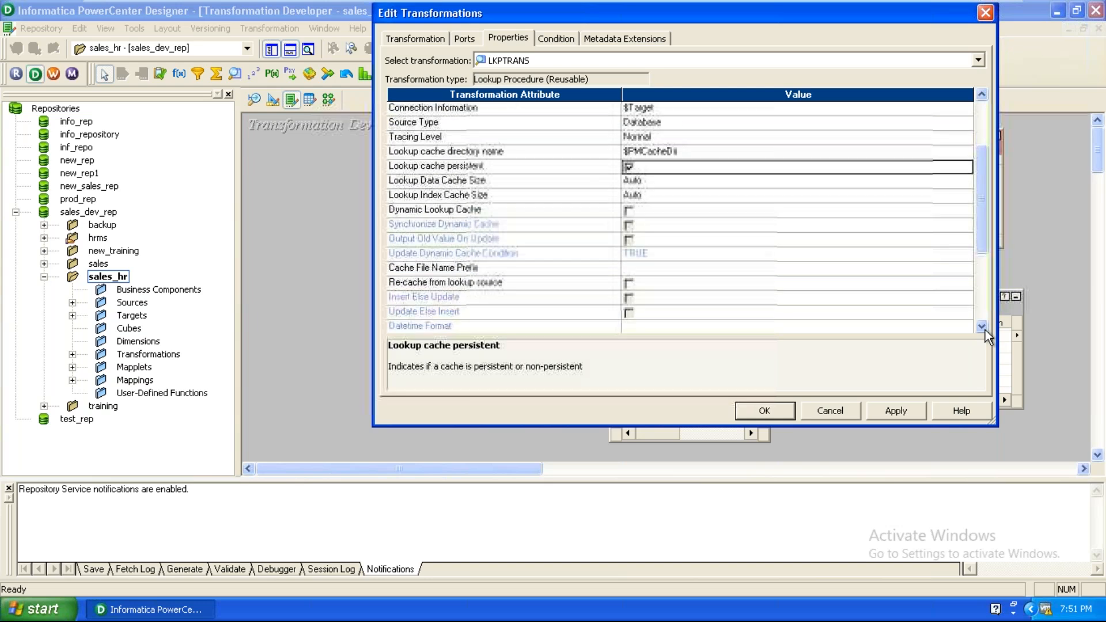
{"action": "left_click", "coordinate": [537, 283]}
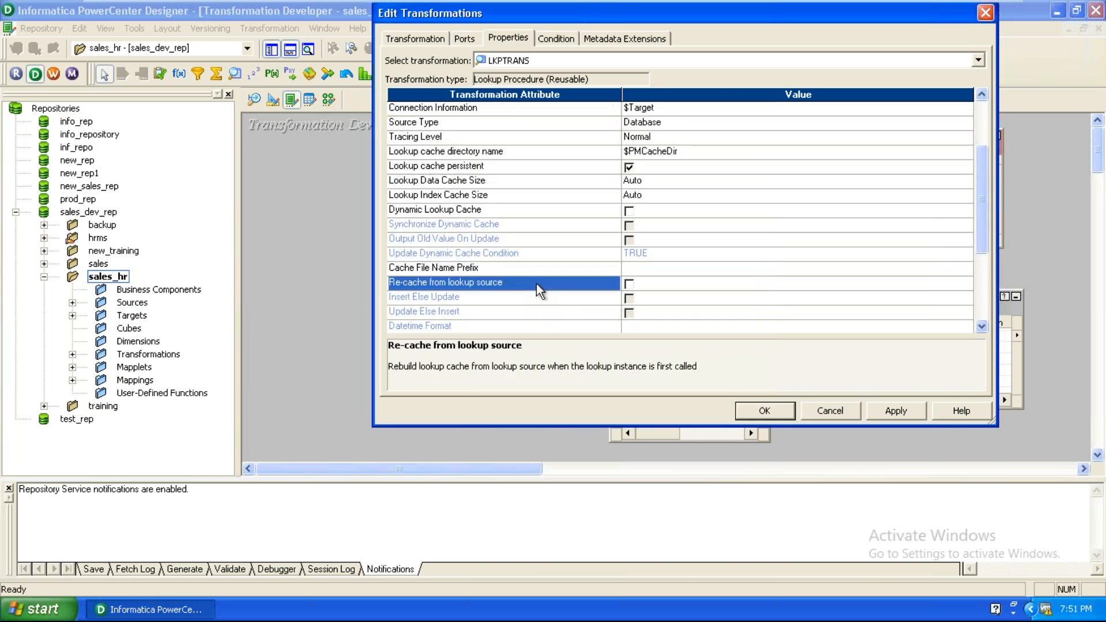
{"action": "left_click", "coordinate": [628, 285]}
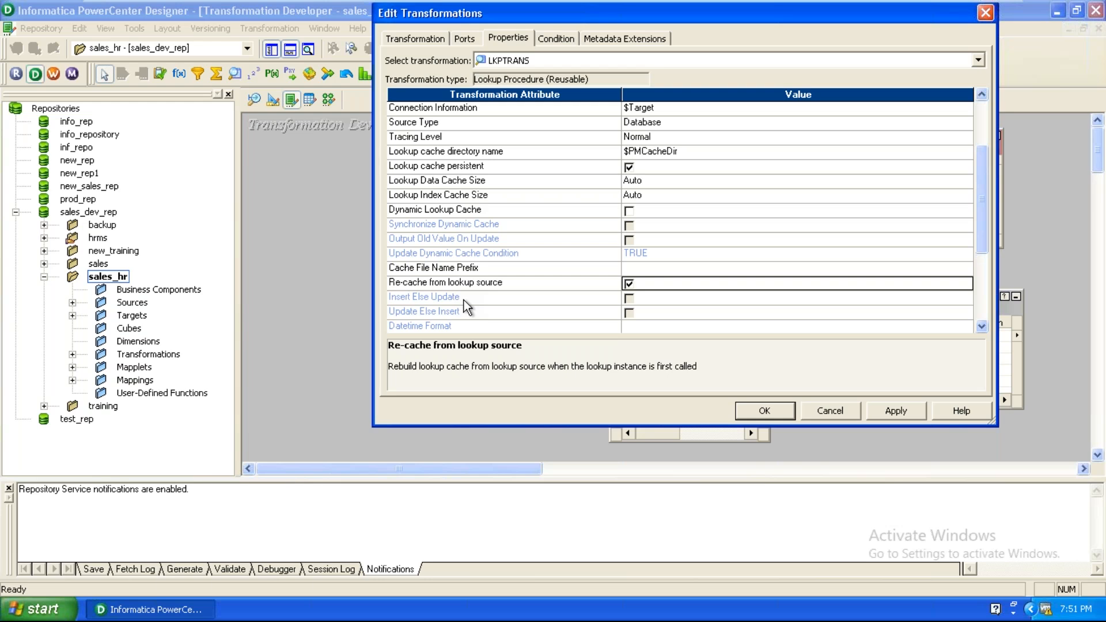
{"action": "left_click", "coordinate": [576, 281]}
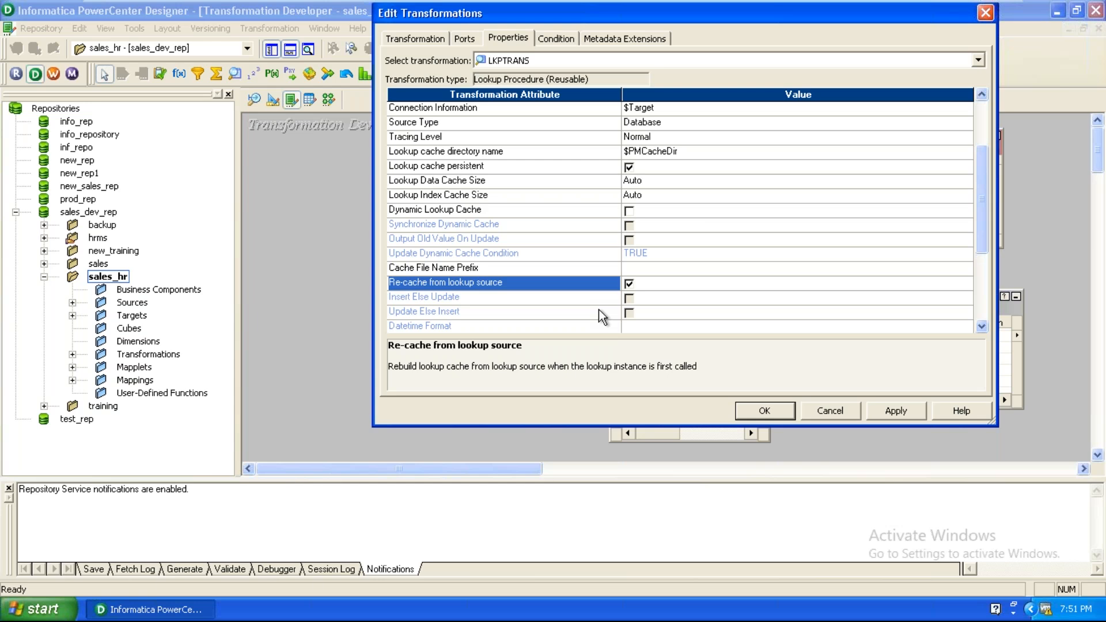
{"action": "left_click", "coordinate": [631, 287]}
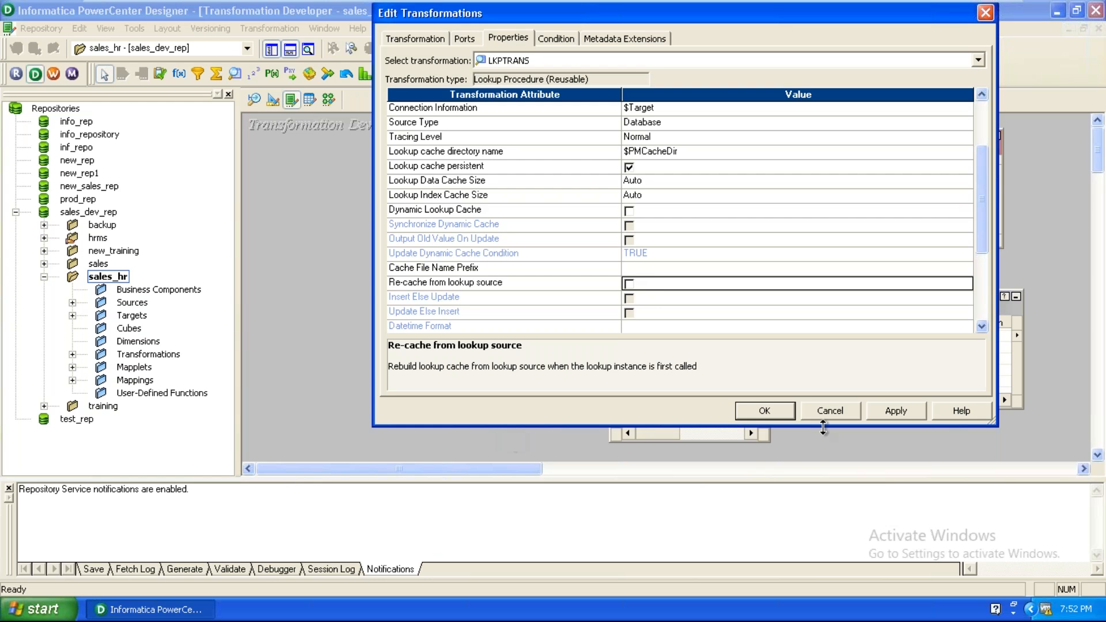
{"action": "left_click", "coordinate": [830, 412]}
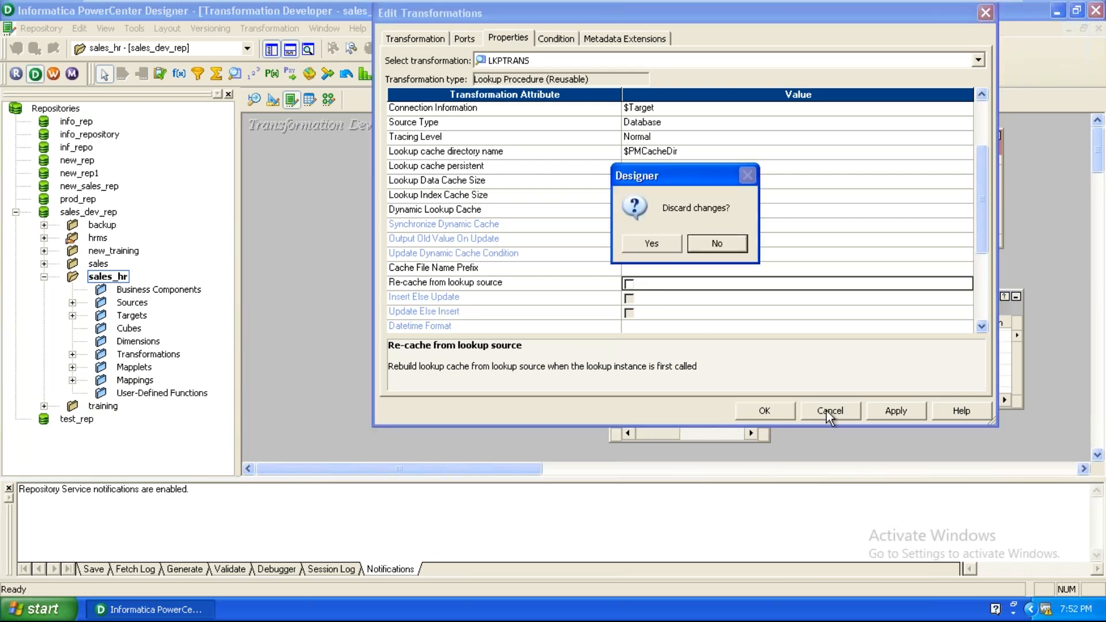
{"action": "left_click", "coordinate": [658, 250]}
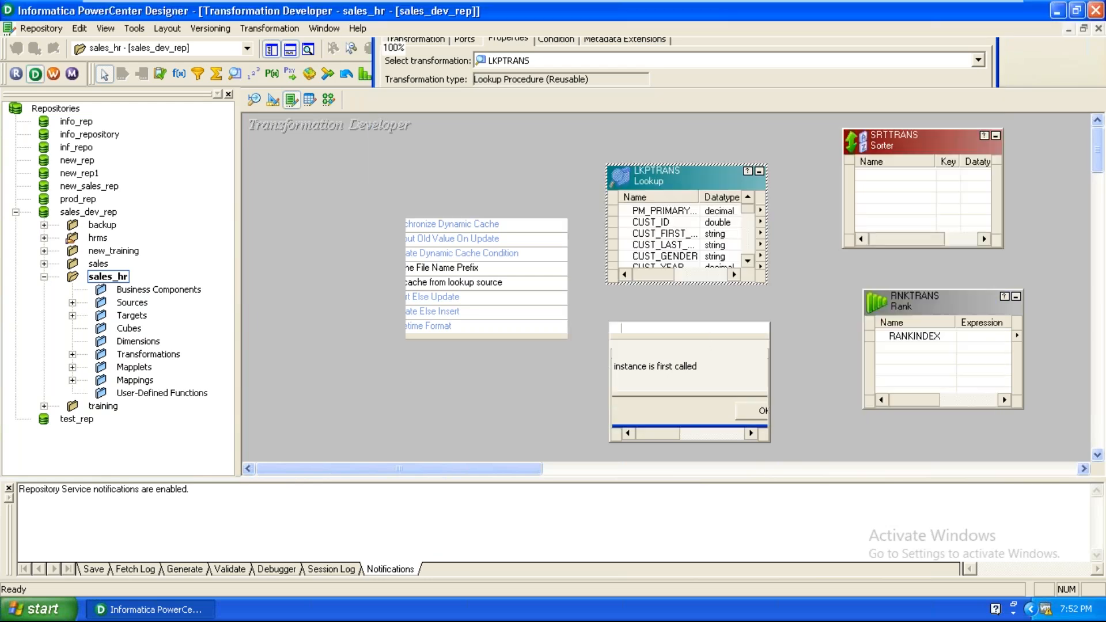
Step: Move the AGGTRANS Aggregator transformation slightly upward in the workspace, closer to the LKPTRANS lookup
{"action": "left_click", "coordinate": [805, 306]}
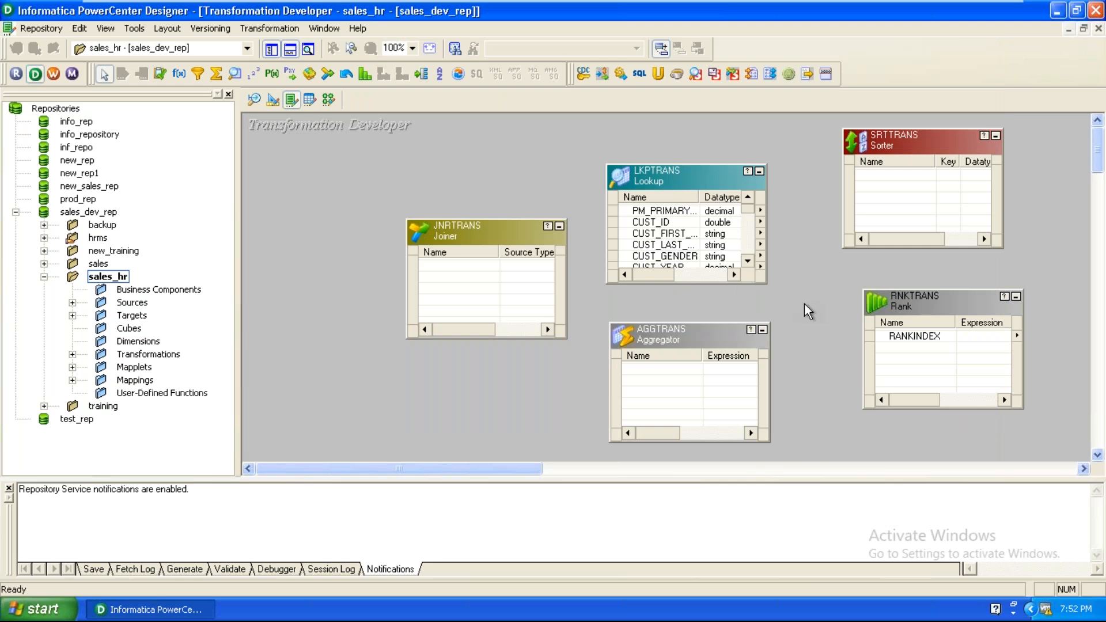
{"action": "left_click_drag", "start_coordinate": [687, 343], "coordinate": [687, 331]}
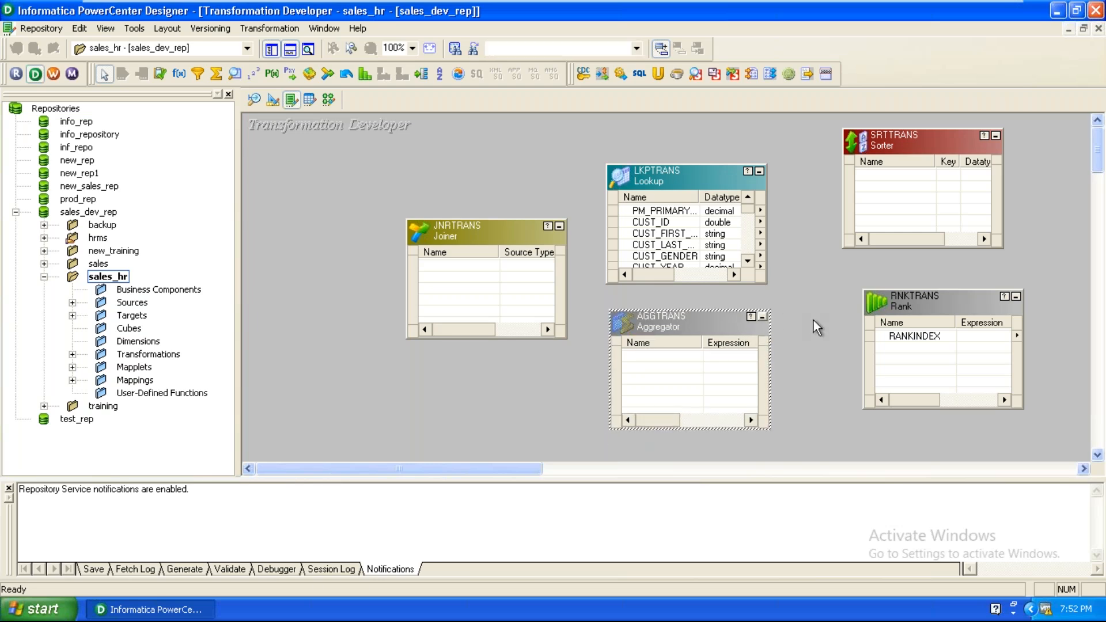
{"action": "left_click", "coordinate": [848, 316]}
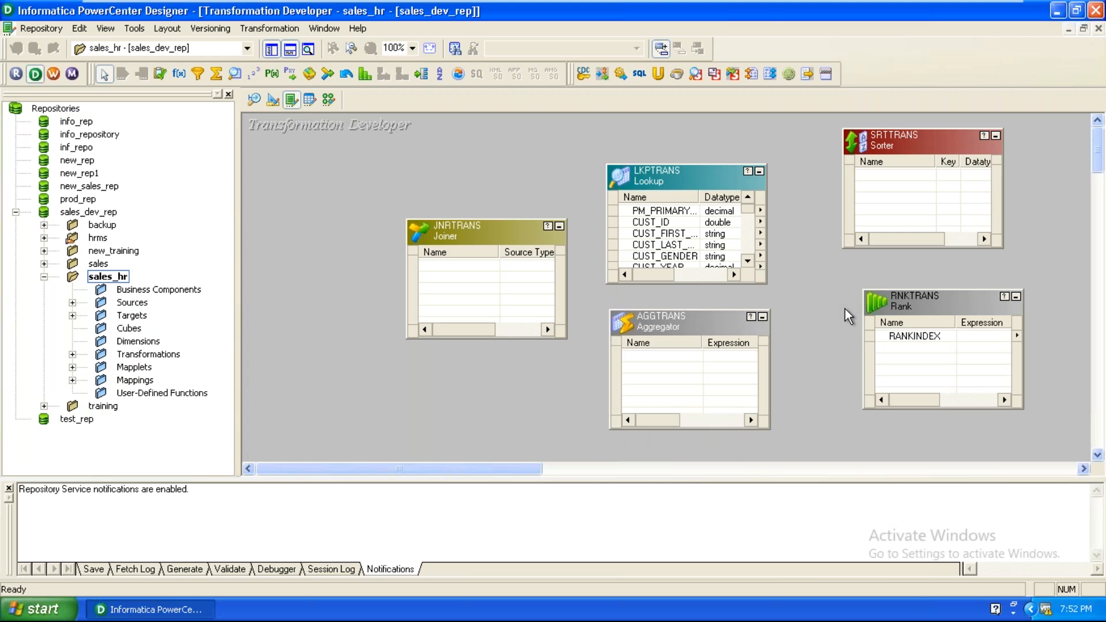
Step: Examine the lookup properties of LKPTRANS, including its Tracing Level, and close them without changes
{"action": "double_click", "coordinate": [690, 174]}
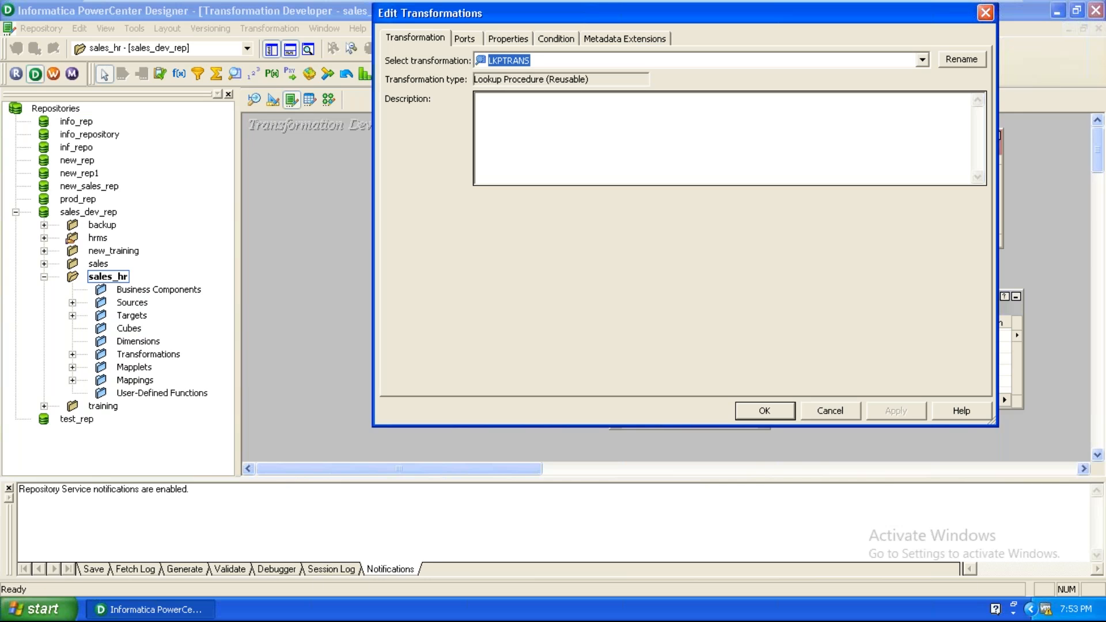
{"action": "left_click", "coordinate": [505, 39]}
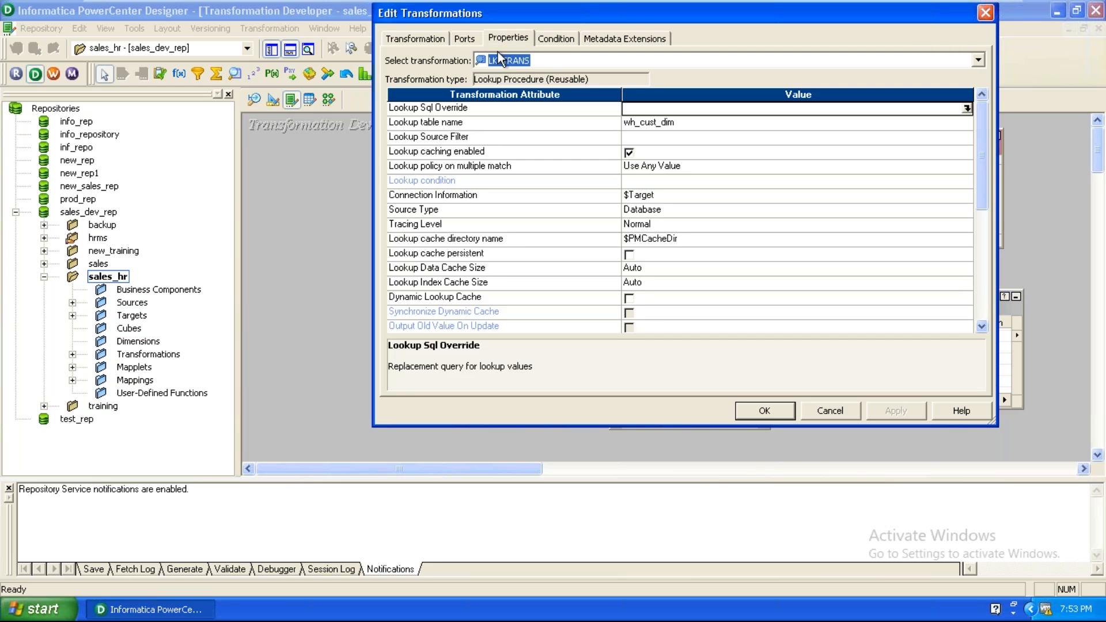
{"action": "left_click", "coordinate": [544, 225]}
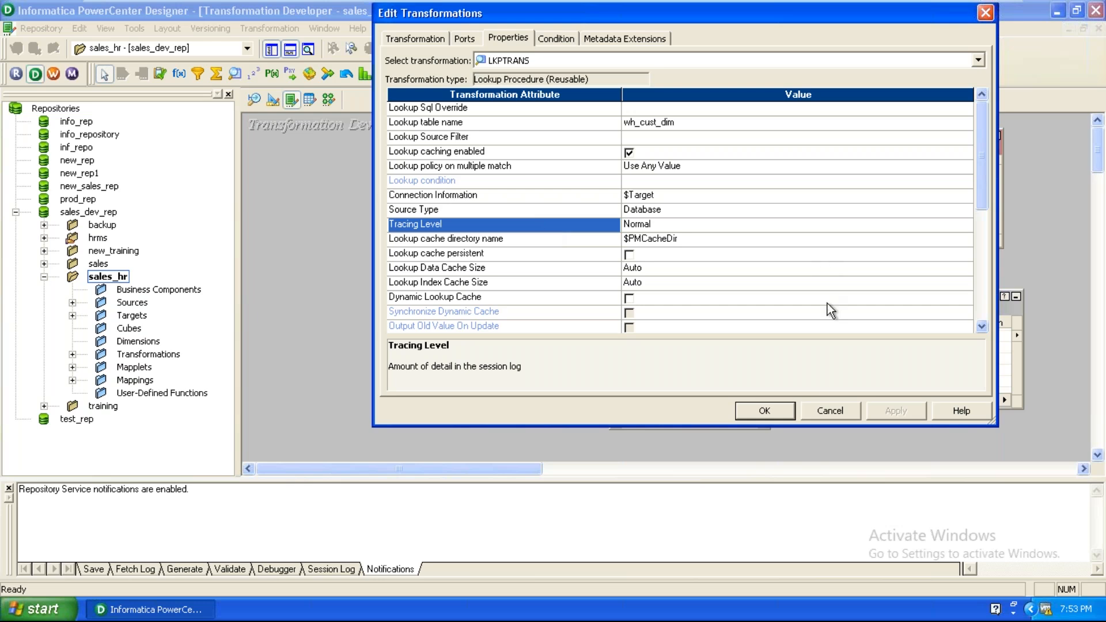
{"action": "left_click", "coordinate": [831, 413]}
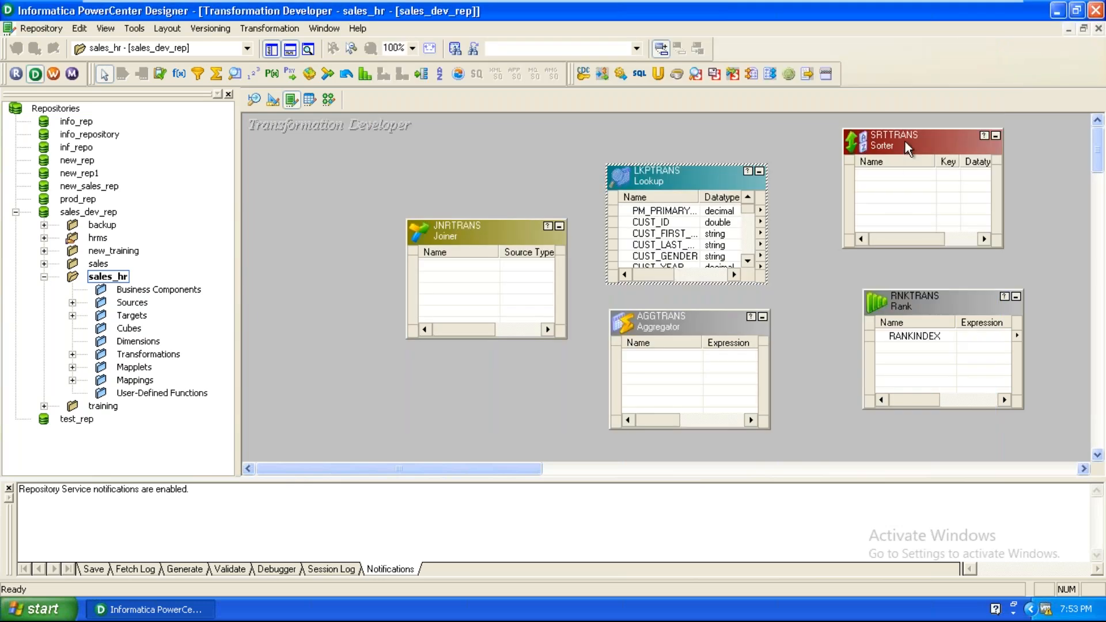
Step: Examine the Tracing Level property of the SRTTRANS Sorter transformation and close its properties without changes
{"action": "double_click", "coordinate": [906, 144]}
{"action": "left_click", "coordinate": [500, 38]}
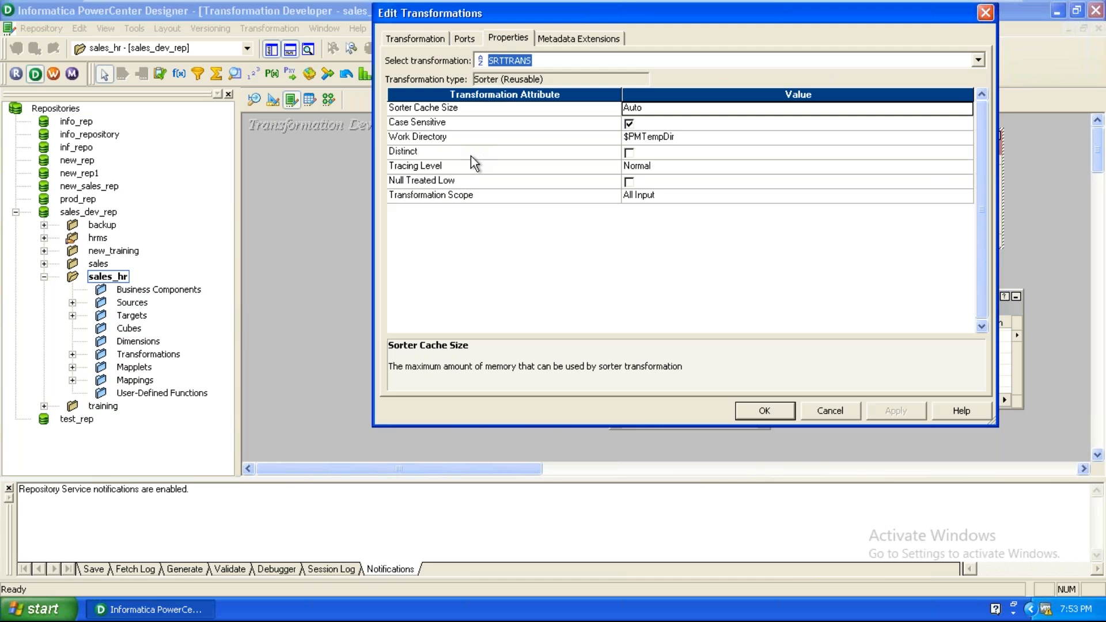
{"action": "left_click", "coordinate": [471, 167]}
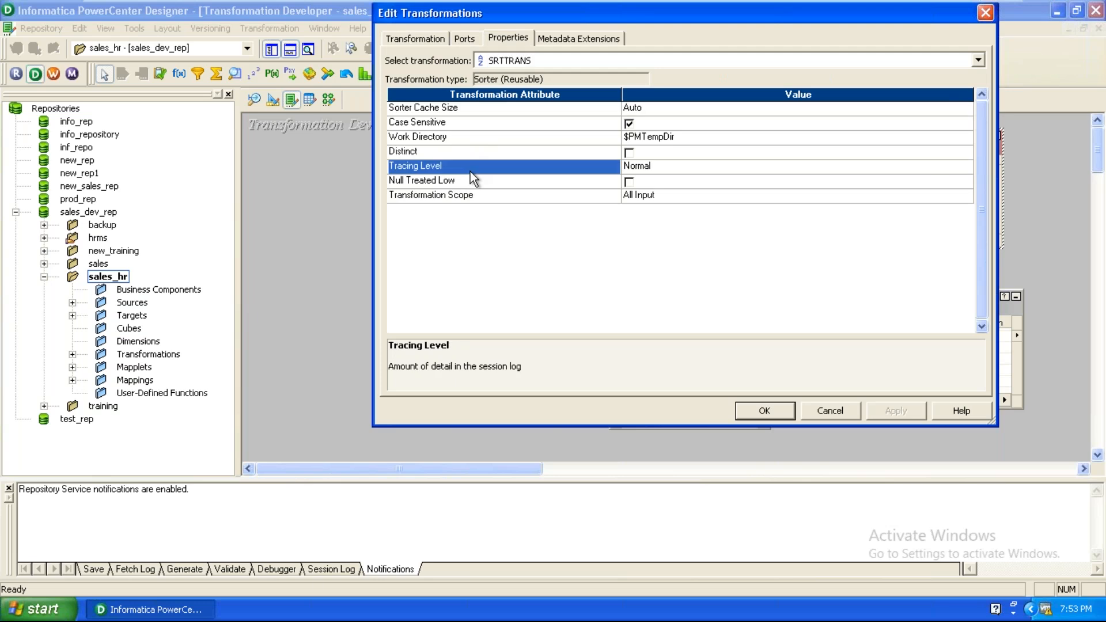
{"action": "left_click", "coordinate": [829, 411]}
Step: Add a reusable Expression transformation beside the LKPTRANS lookup and examine its Tracing Level property
{"action": "left_click", "coordinate": [180, 73]}
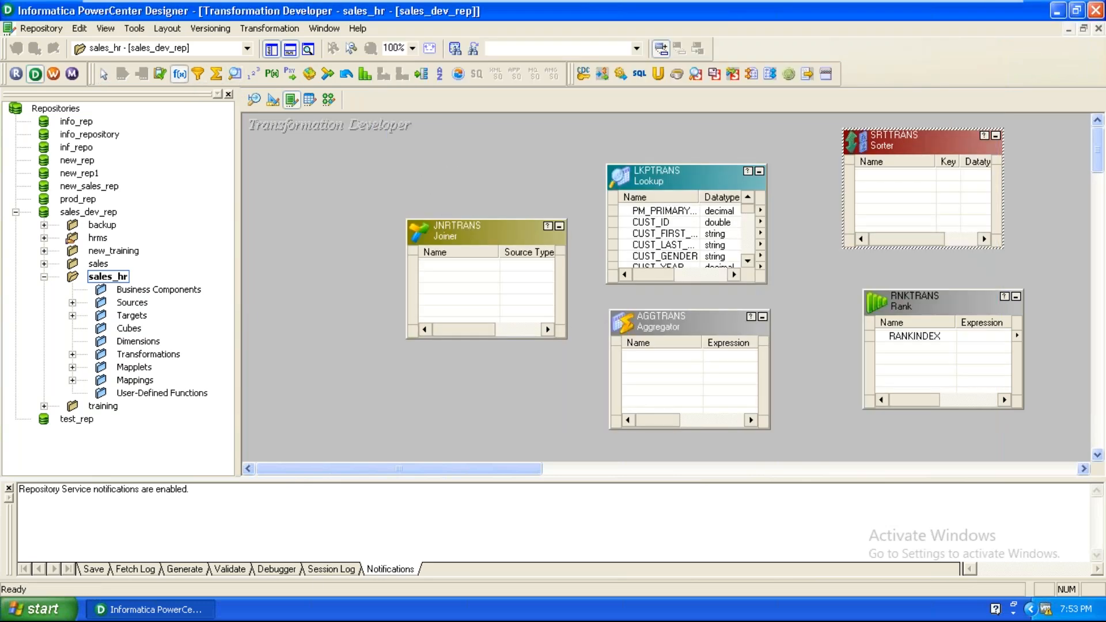
{"action": "left_click", "coordinate": [504, 173]}
{"action": "double_click", "coordinate": [504, 173]}
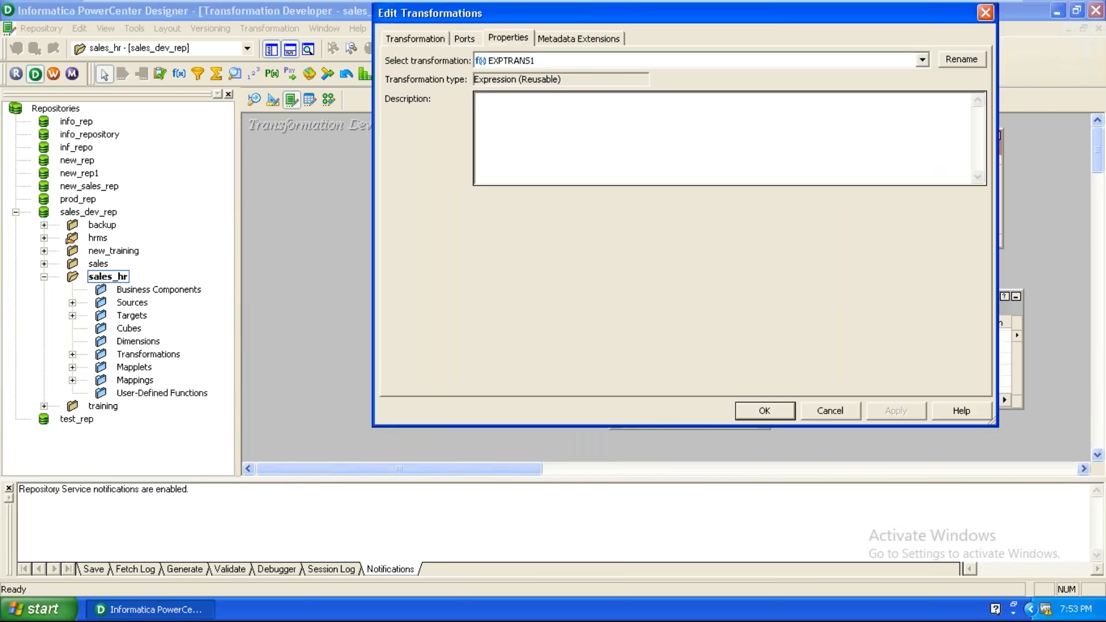
{"action": "left_click", "coordinate": [516, 40]}
{"action": "left_click", "coordinate": [546, 113]}
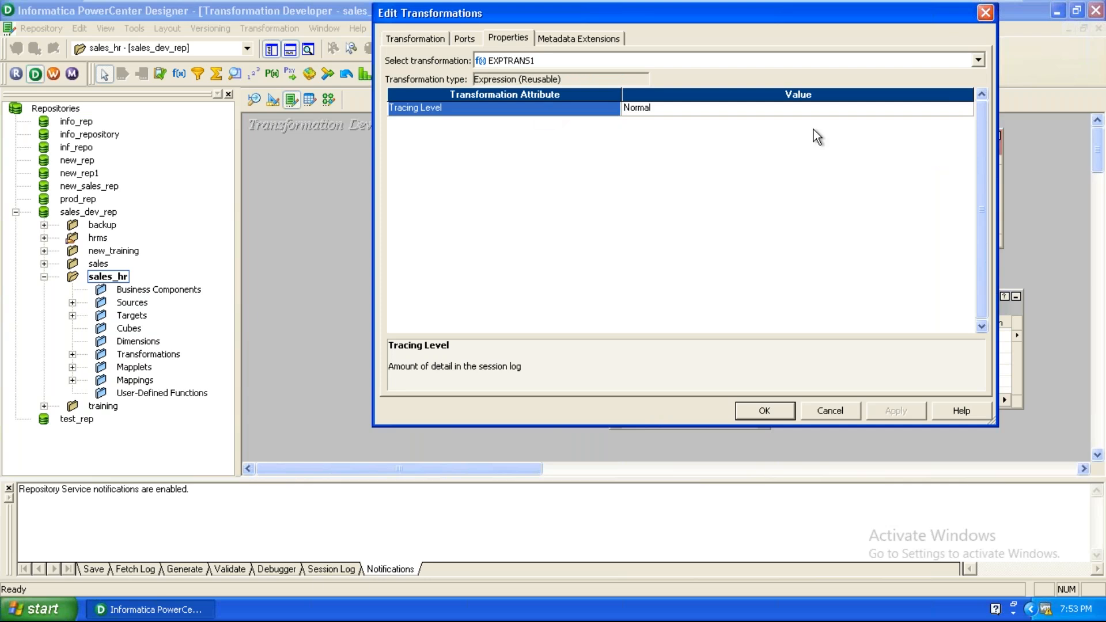
{"action": "left_click", "coordinate": [830, 411]}
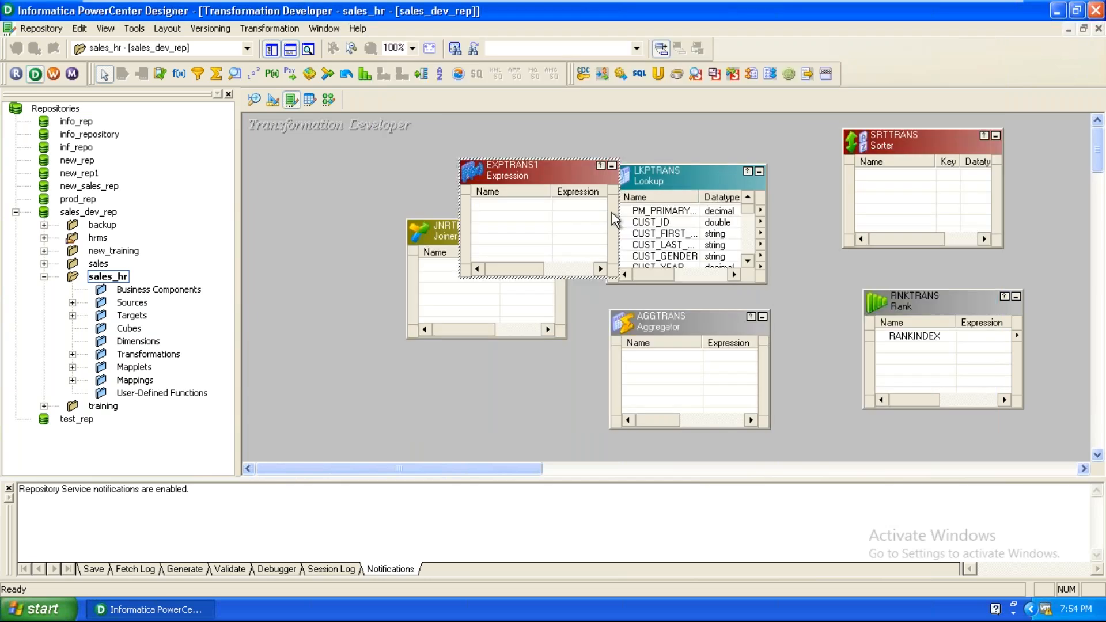
Step: Move the LKPTRANS lookup slightly clear of the EXPTRANS1 Expression, and open the Expression's properties
{"action": "left_click_drag", "start_coordinate": [670, 174], "coordinate": [703, 175]}
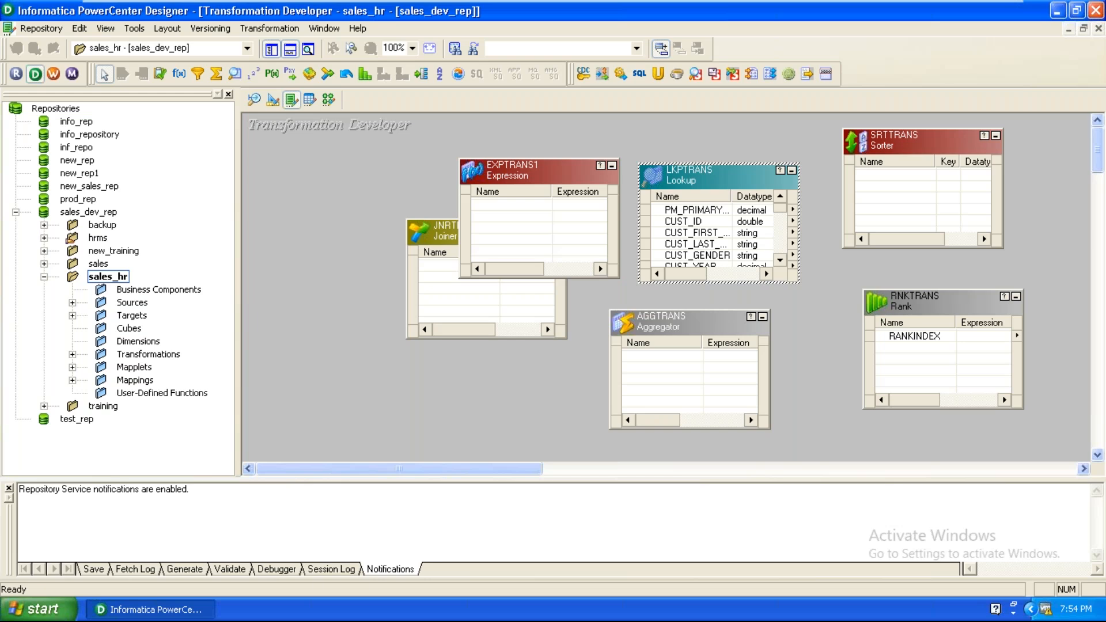
{"action": "left_click", "coordinate": [575, 161]}
{"action": "double_click", "coordinate": [561, 169]}
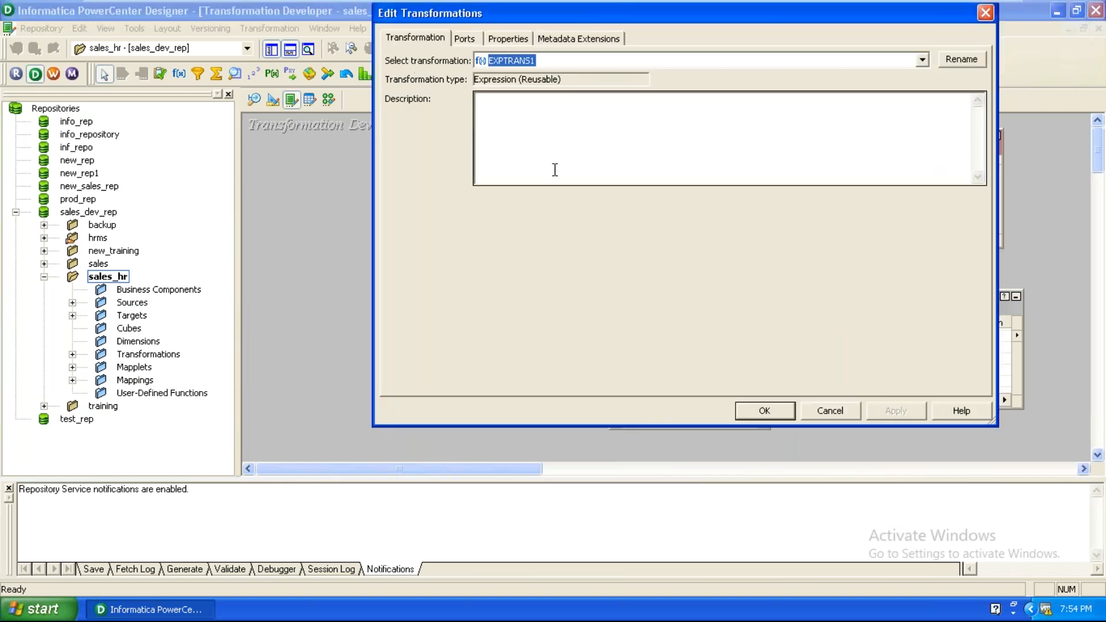
{"action": "left_click", "coordinate": [507, 39]}
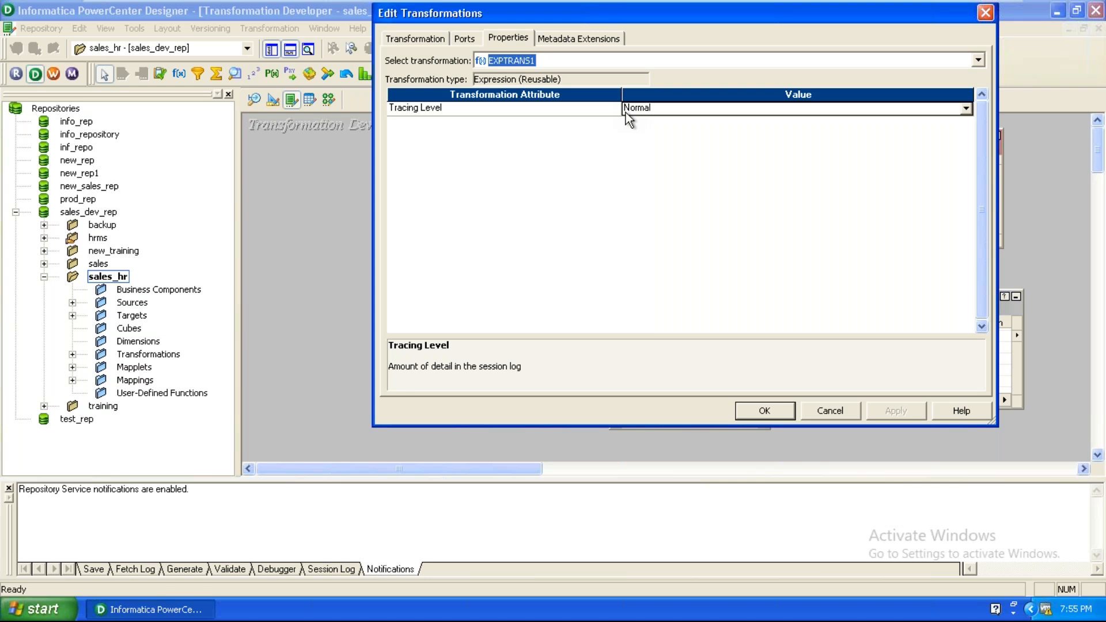
Step: Try the Tracing Level values Terse and Verbose Initialization for EXPTRANS1, and discard the changes
{"action": "left_click", "coordinate": [626, 112]}
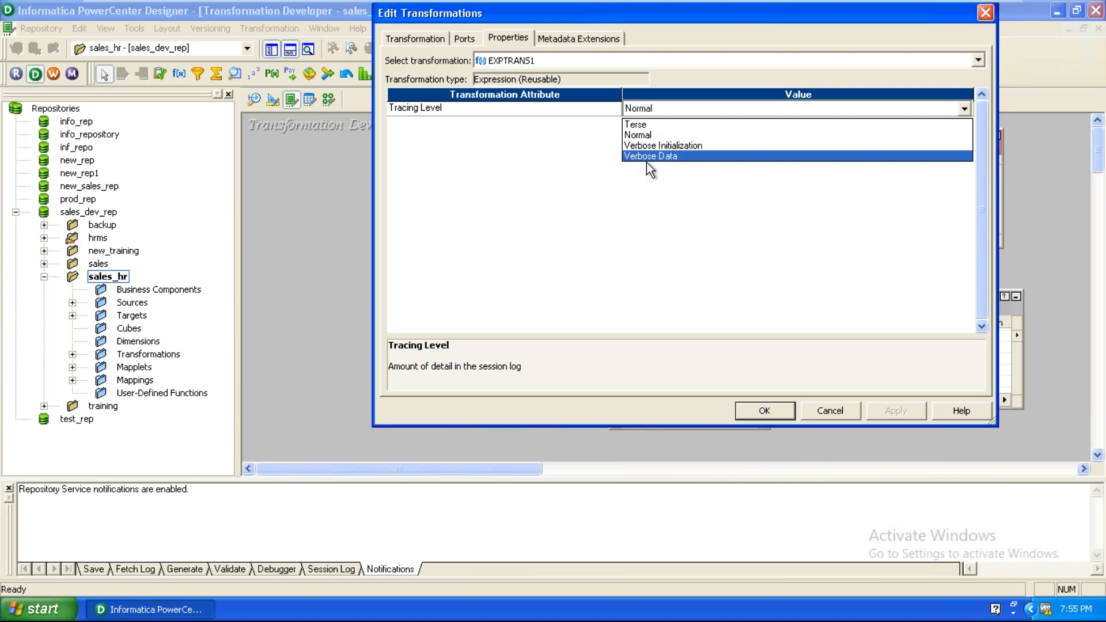
{"action": "left_click", "coordinate": [650, 124]}
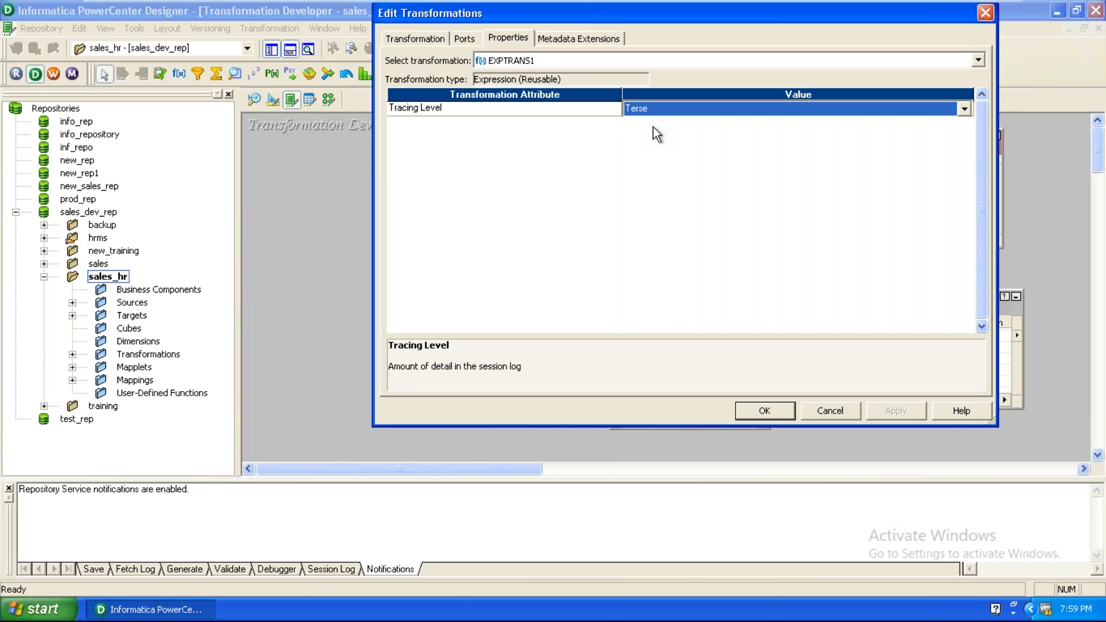
{"action": "left_click", "coordinate": [668, 105]}
{"action": "left_click", "coordinate": [659, 133]}
{"action": "left_click", "coordinate": [666, 110]}
{"action": "left_click", "coordinate": [678, 125]}
{"action": "left_click", "coordinate": [674, 115]}
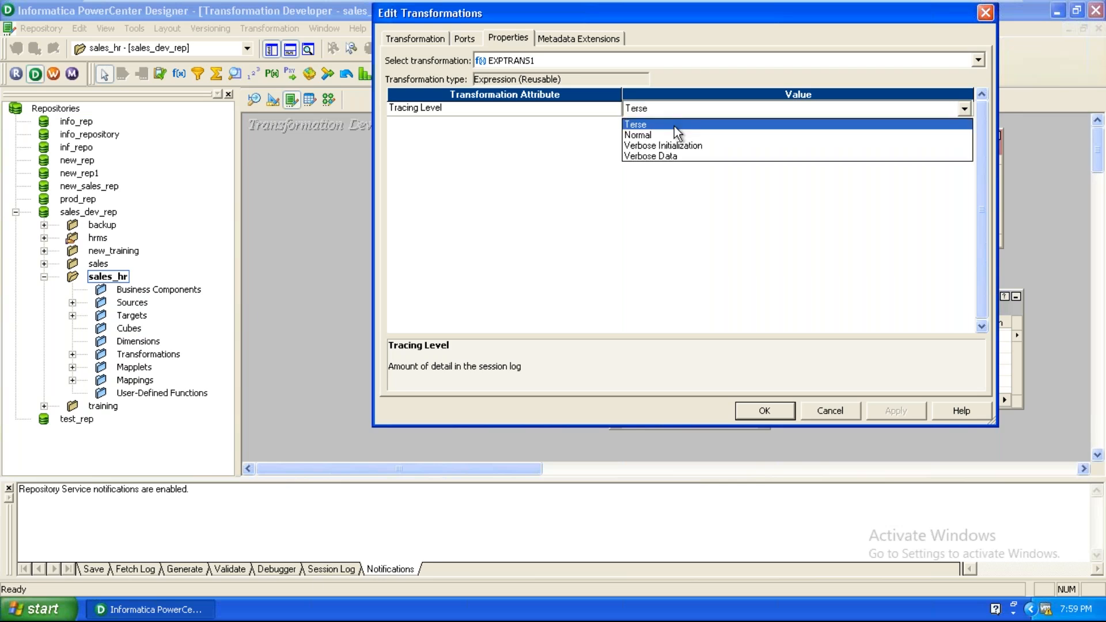
{"action": "left_click", "coordinate": [687, 146]}
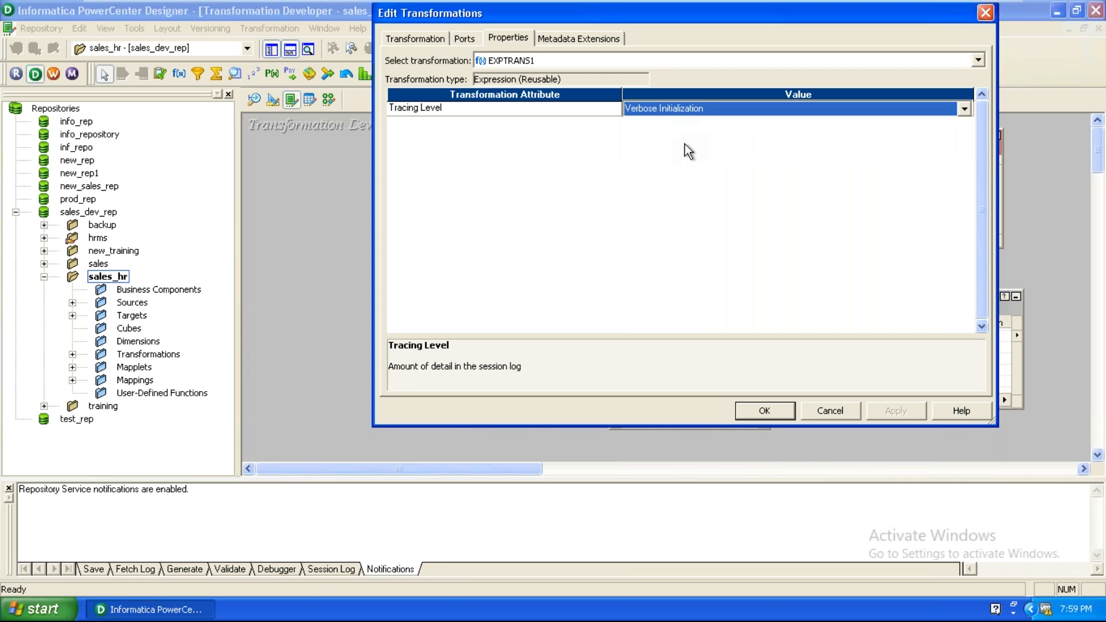
{"action": "left_click", "coordinate": [830, 411]}
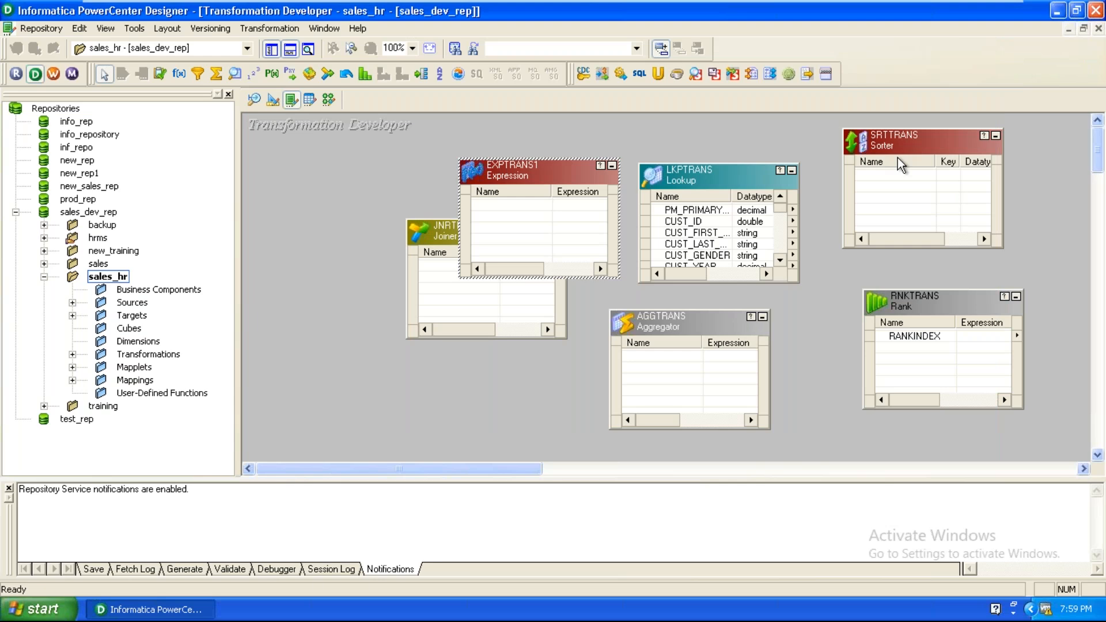
Step: Move the EXPTRANS1 Expression transformation aside and delete it from the repository
{"action": "left_click_drag", "start_coordinate": [586, 175], "coordinate": [441, 142]}
{"action": "key", "text": "Delete"}
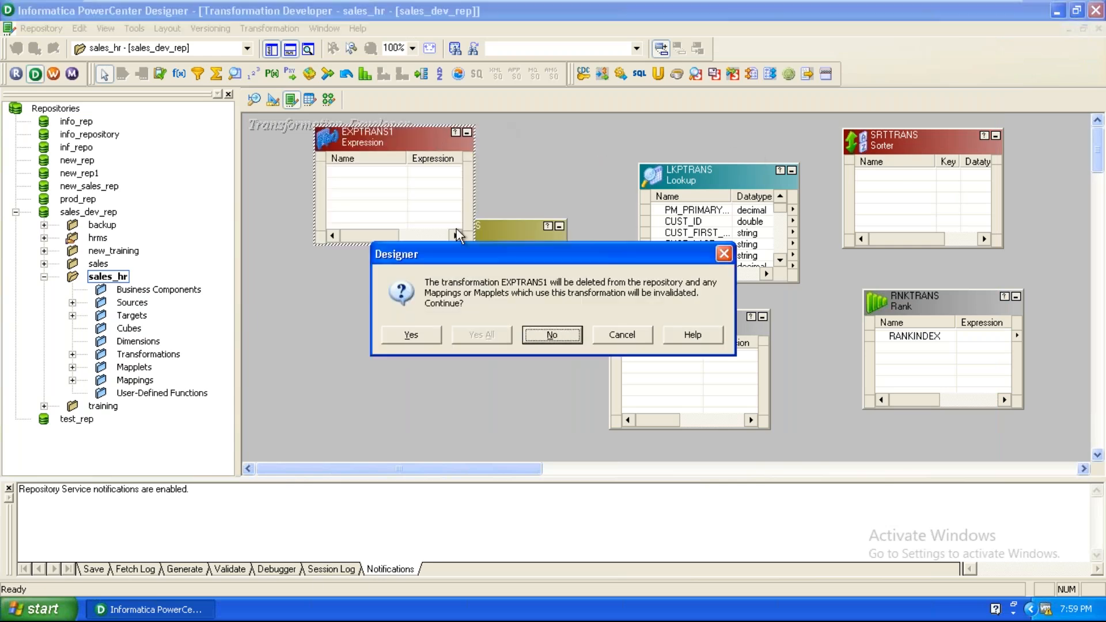
{"action": "left_click", "coordinate": [420, 332]}
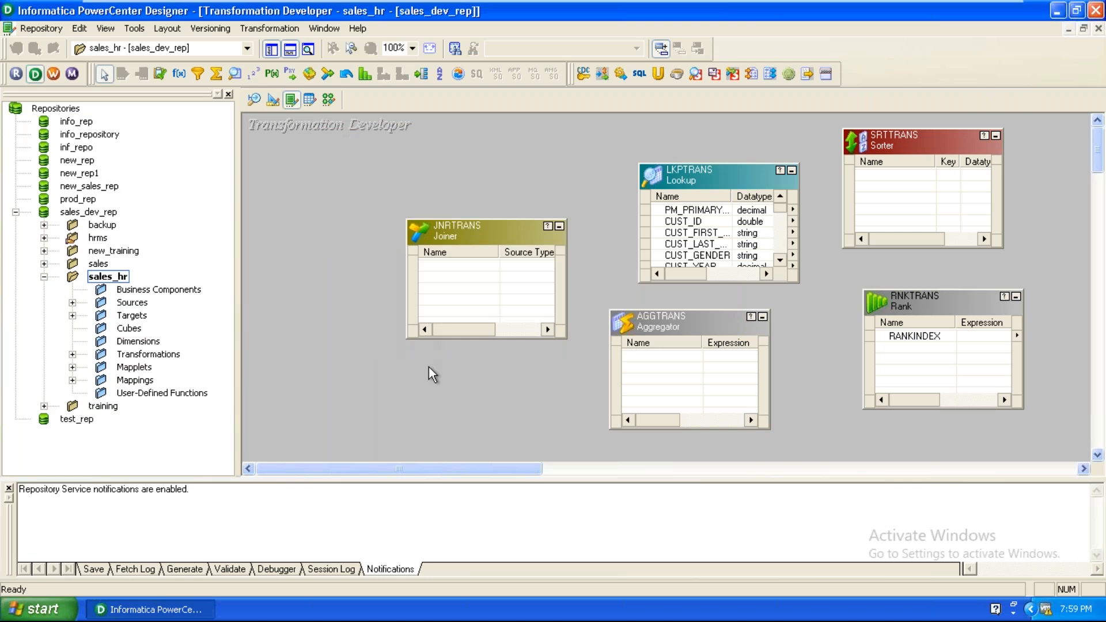
Step: Examine the Tracing Level options and the cache size attributes in the properties of the JNRTRANS Joiner transformation
{"action": "left_click", "coordinate": [481, 227]}
{"action": "double_click", "coordinate": [482, 227]}
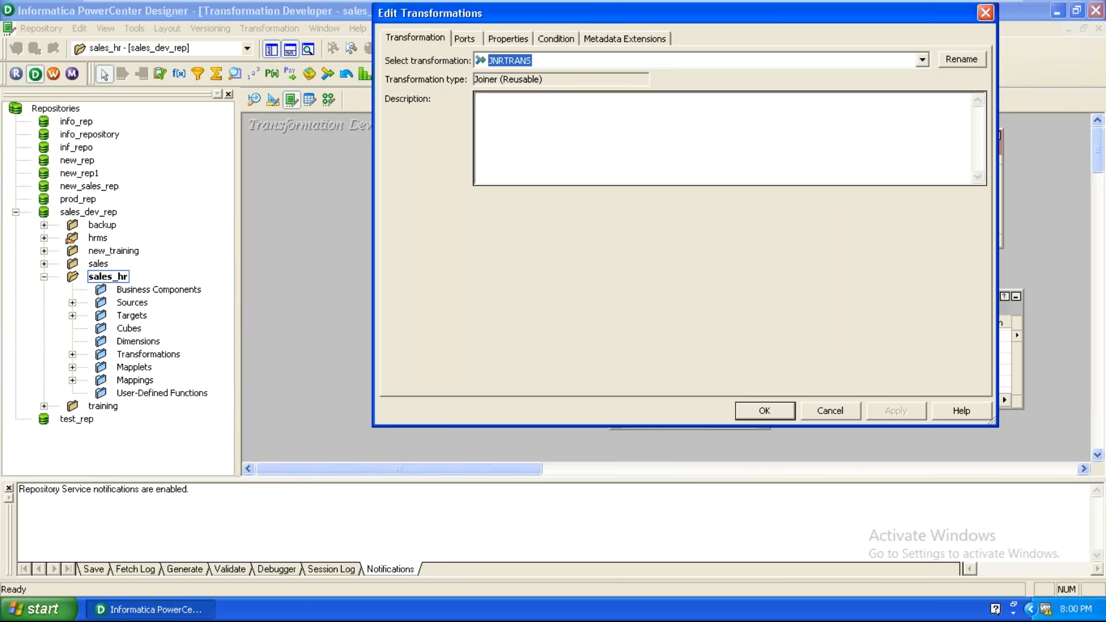
{"action": "left_click", "coordinate": [508, 38]}
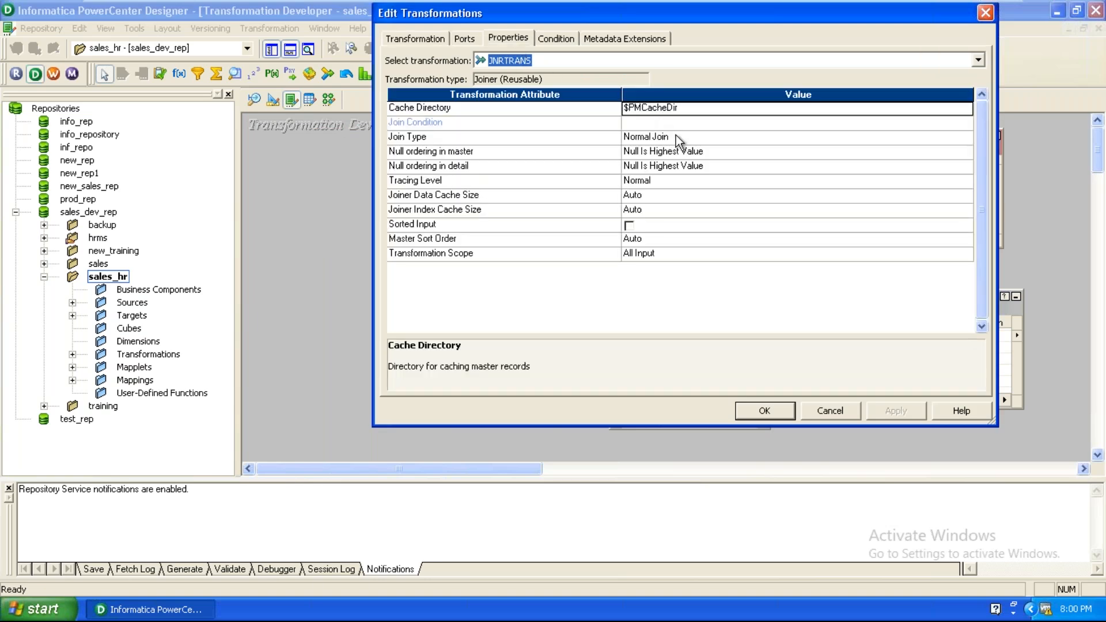
{"action": "left_click", "coordinate": [548, 180]}
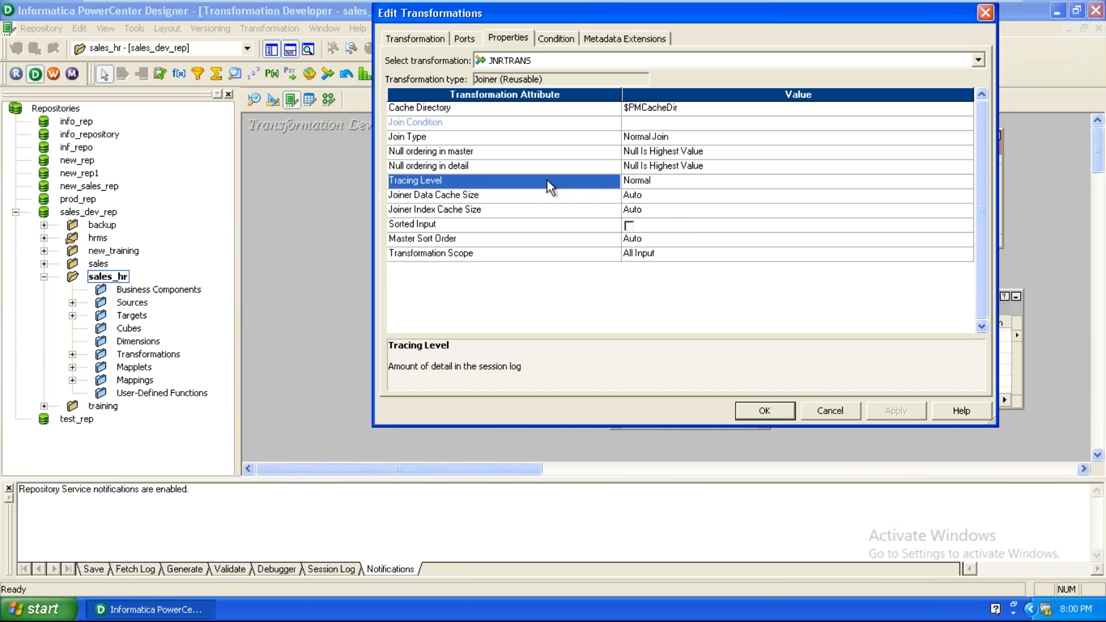
{"action": "left_click", "coordinate": [665, 186]}
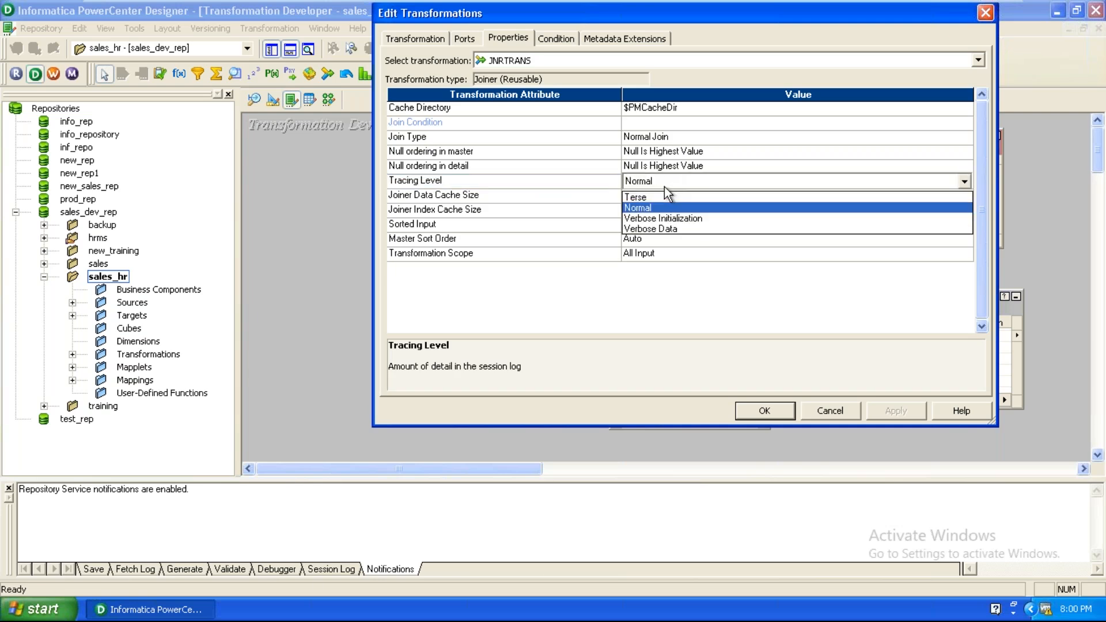
{"action": "left_click", "coordinate": [496, 212]}
{"action": "left_click", "coordinate": [496, 212]}
{"action": "left_click", "coordinate": [507, 194]}
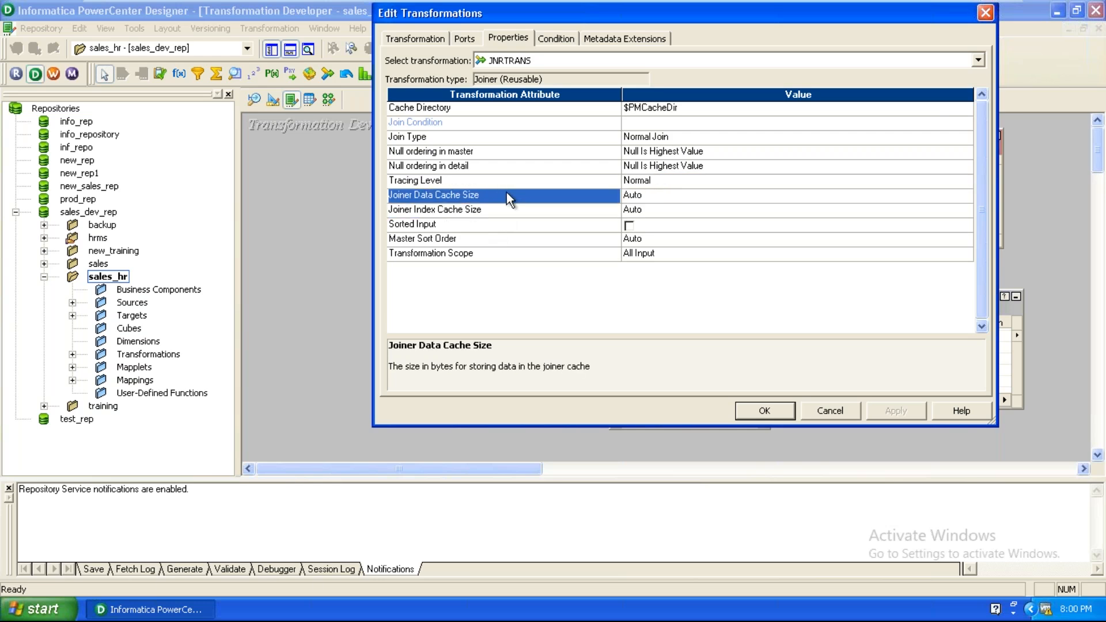
Step: Set the Tracing Level of JNRTRANS to Verbose Initialization and review its data and index cache size attributes
{"action": "left_click", "coordinate": [666, 184]}
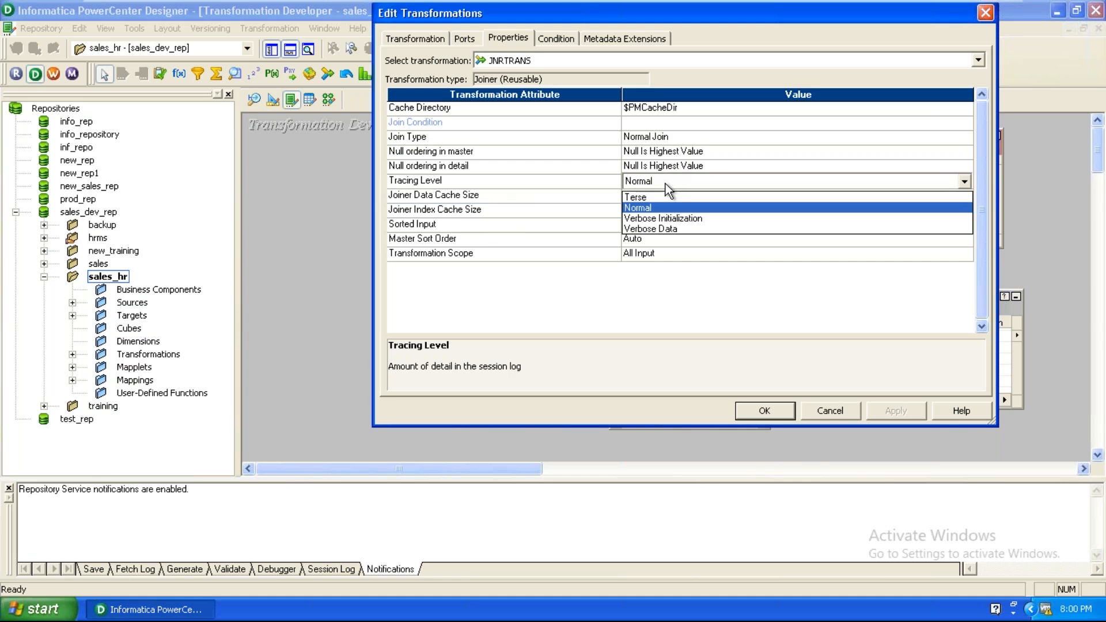
{"action": "left_click", "coordinate": [684, 218]}
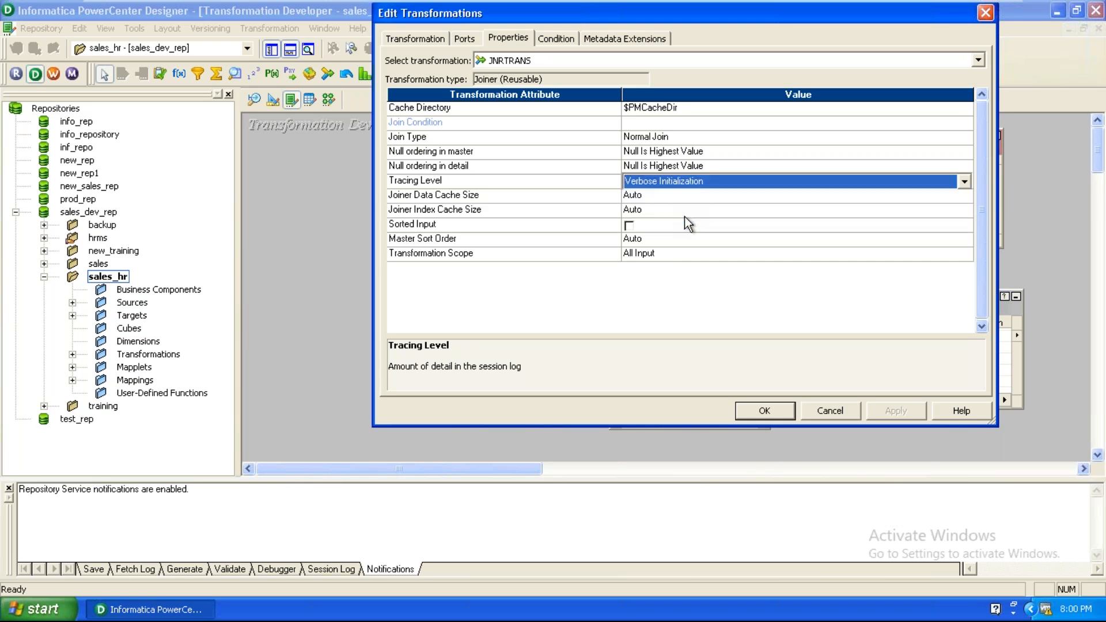
{"action": "left_click", "coordinate": [554, 197]}
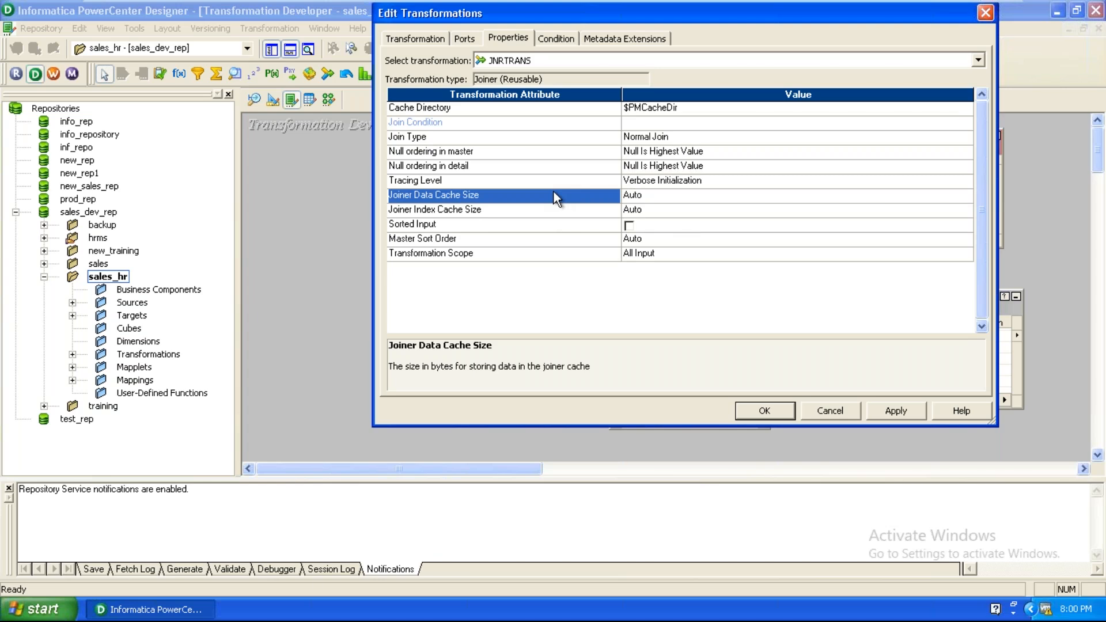
{"action": "left_click", "coordinate": [548, 179]}
{"action": "left_click", "coordinate": [555, 197]}
{"action": "left_click", "coordinate": [562, 209]}
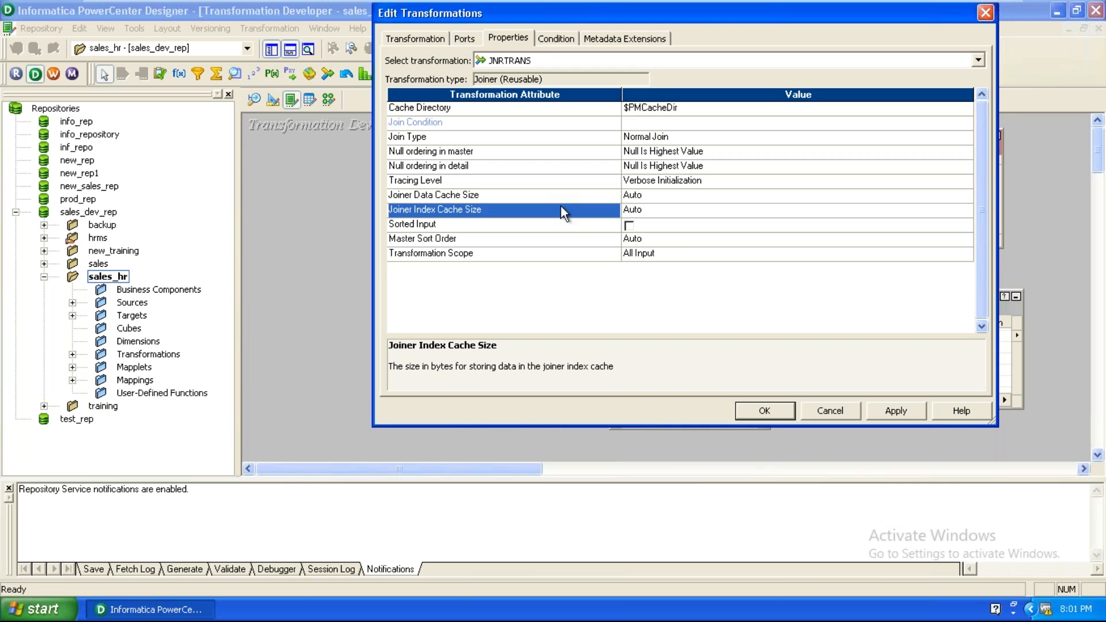
Step: Review the Tracing Level description and its available options for JNRTRANS
{"action": "left_click", "coordinate": [782, 188]}
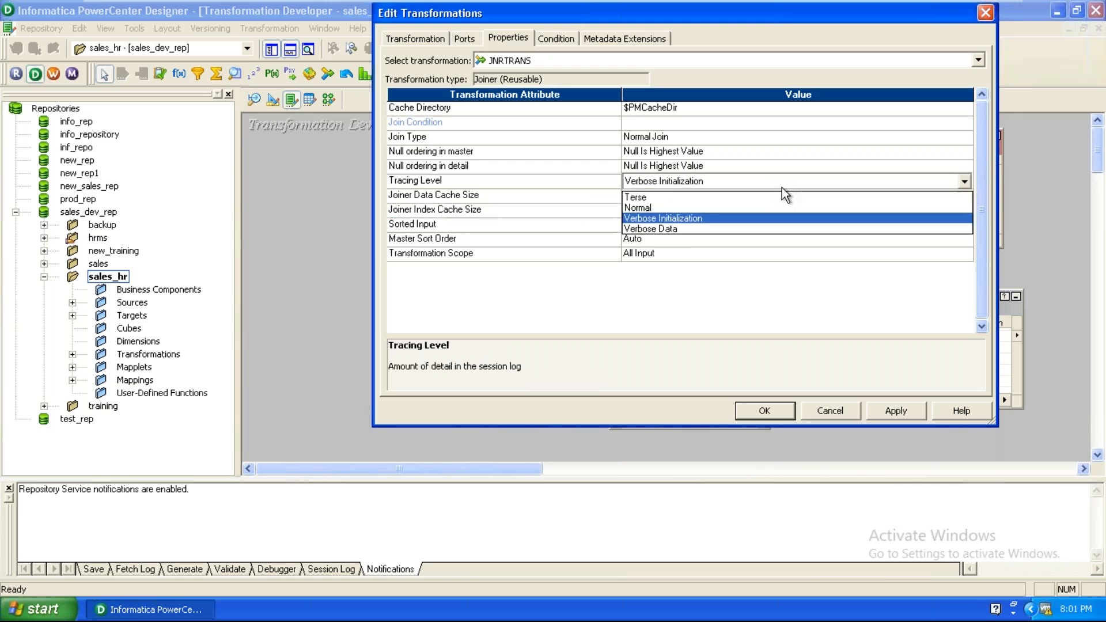
{"action": "left_click", "coordinate": [783, 188]}
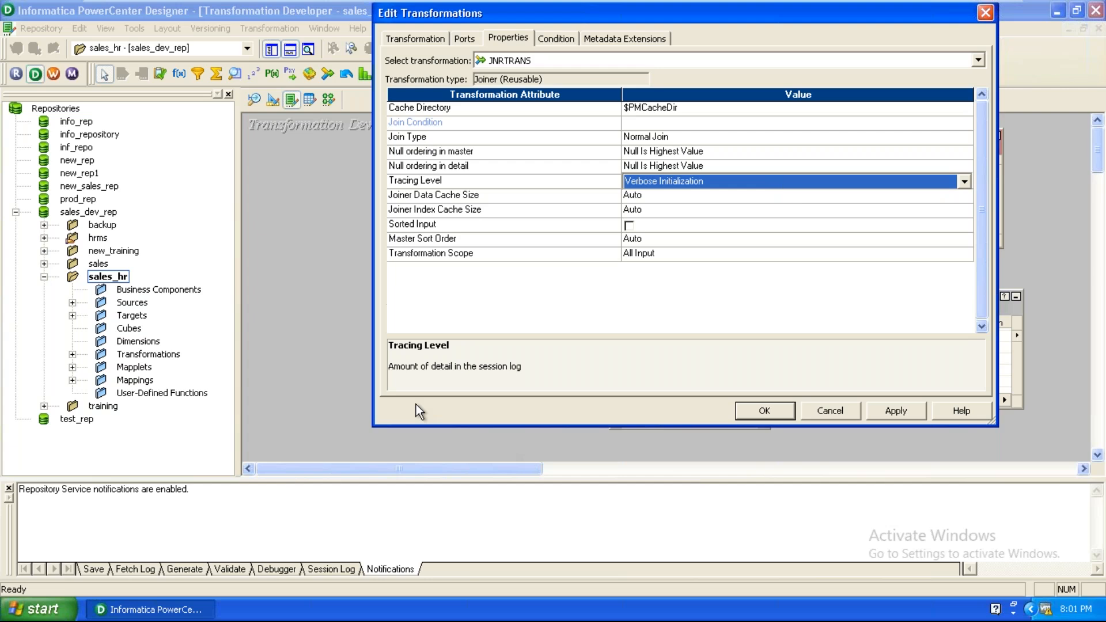
{"action": "left_click_drag", "start_coordinate": [389, 367], "coordinate": [550, 370]}
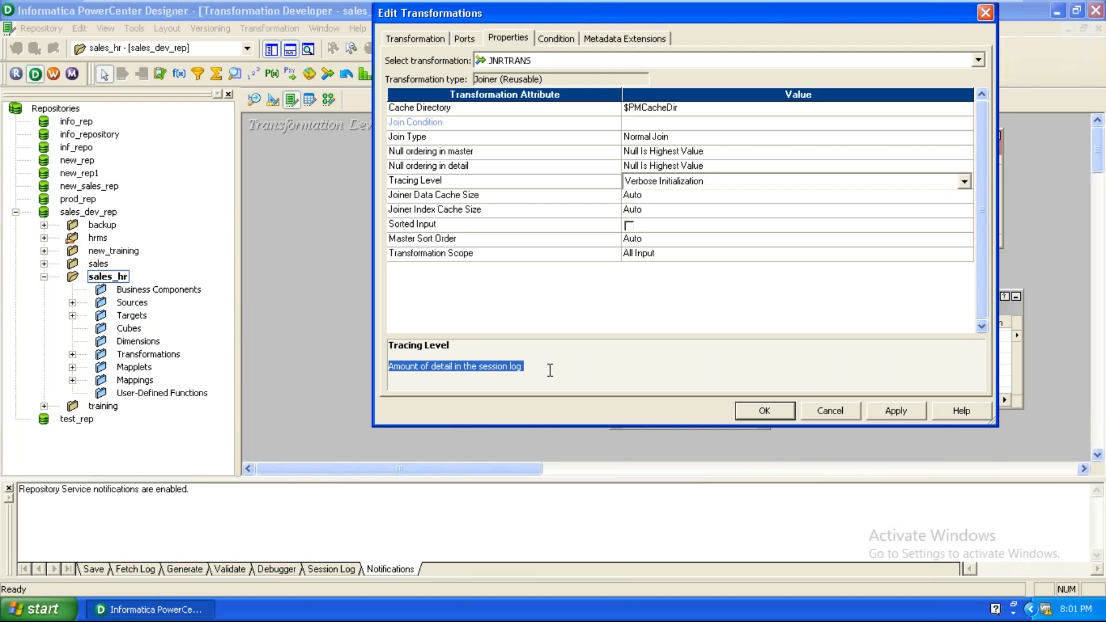
{"action": "left_click", "coordinate": [750, 181]}
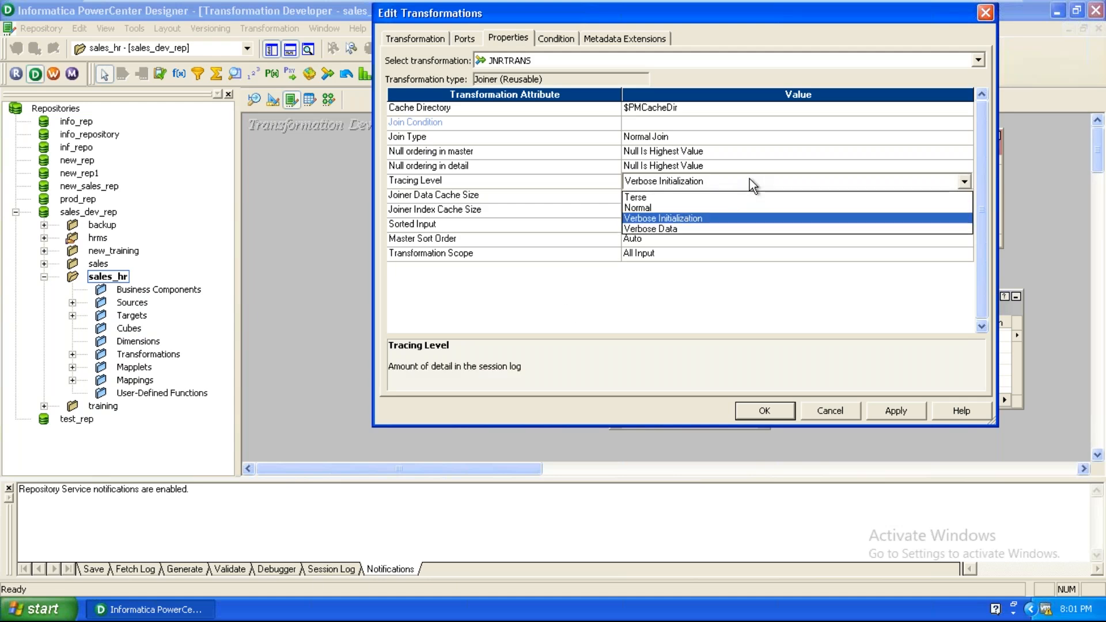
{"action": "left_click", "coordinate": [726, 216]}
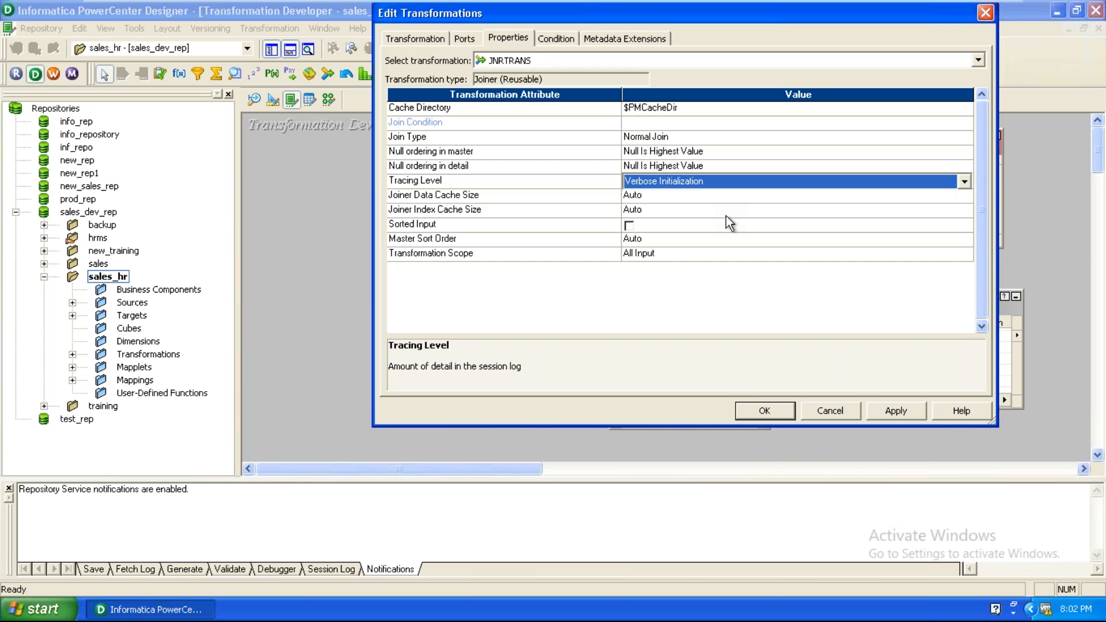
Step: Set the Tracing Level of JNRTRANS to Verbose Data and save the properties despite the empty join condition
{"action": "left_click", "coordinate": [735, 185]}
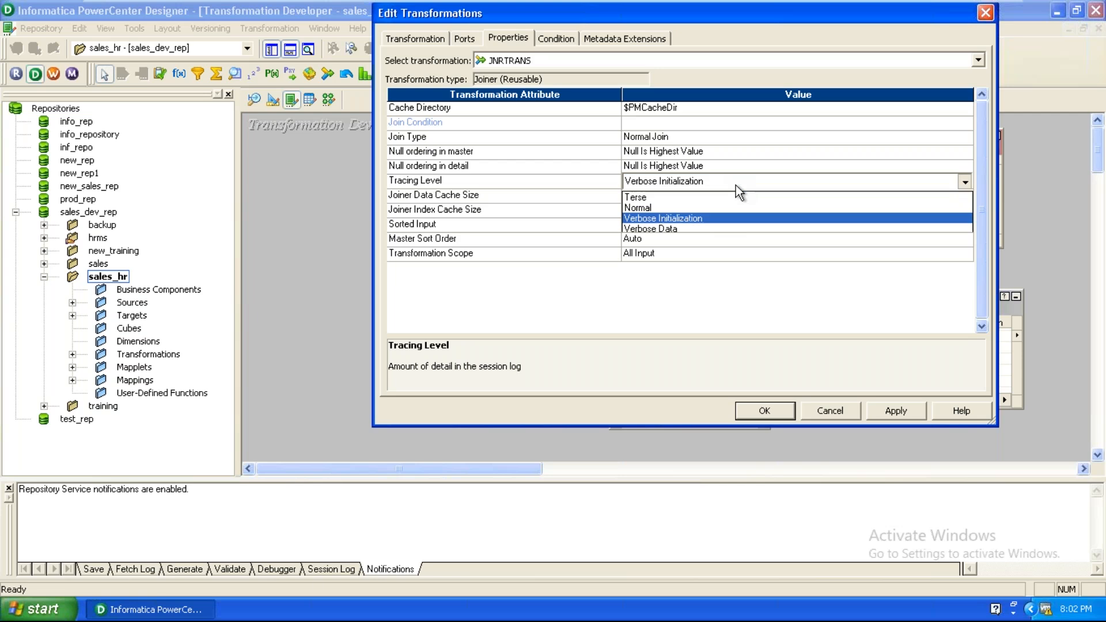
{"action": "left_click", "coordinate": [722, 230]}
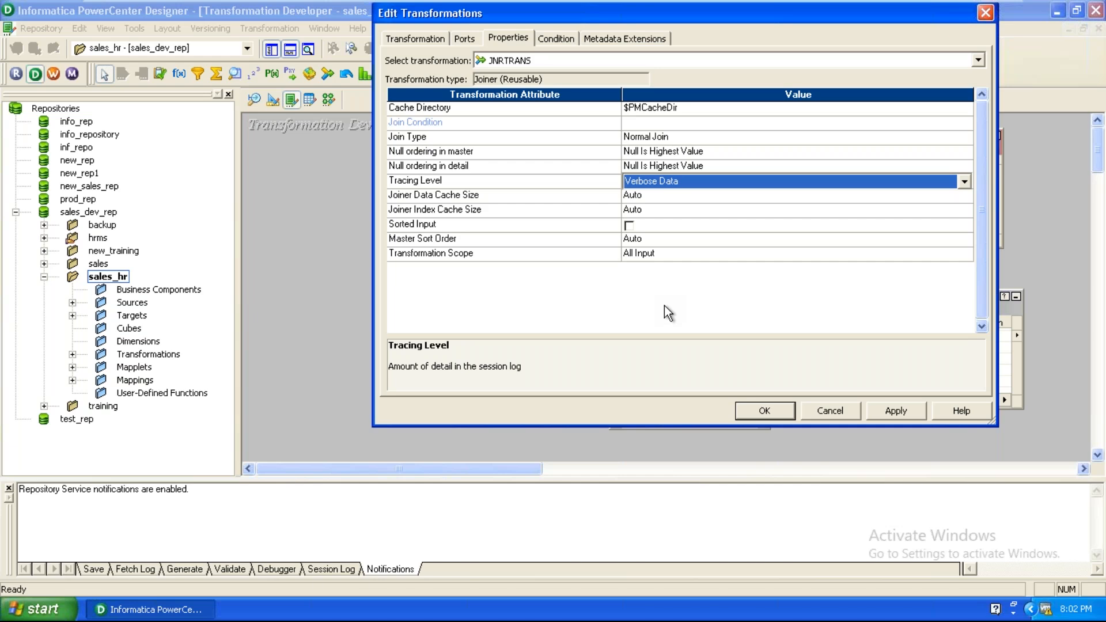
{"action": "left_click", "coordinate": [887, 412]}
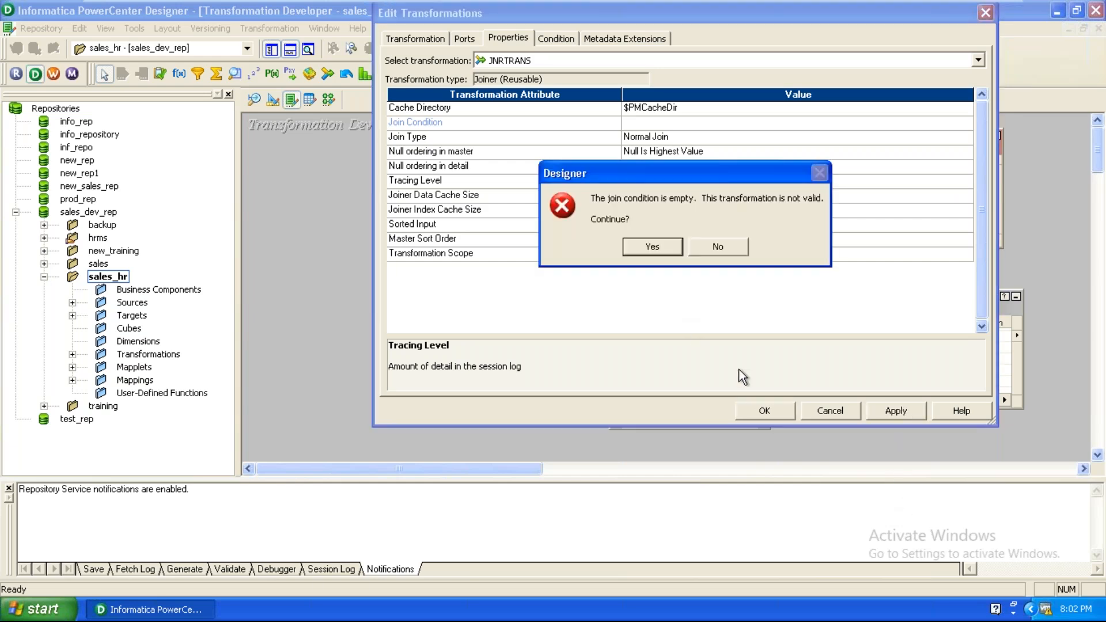
{"action": "left_click", "coordinate": [654, 248]}
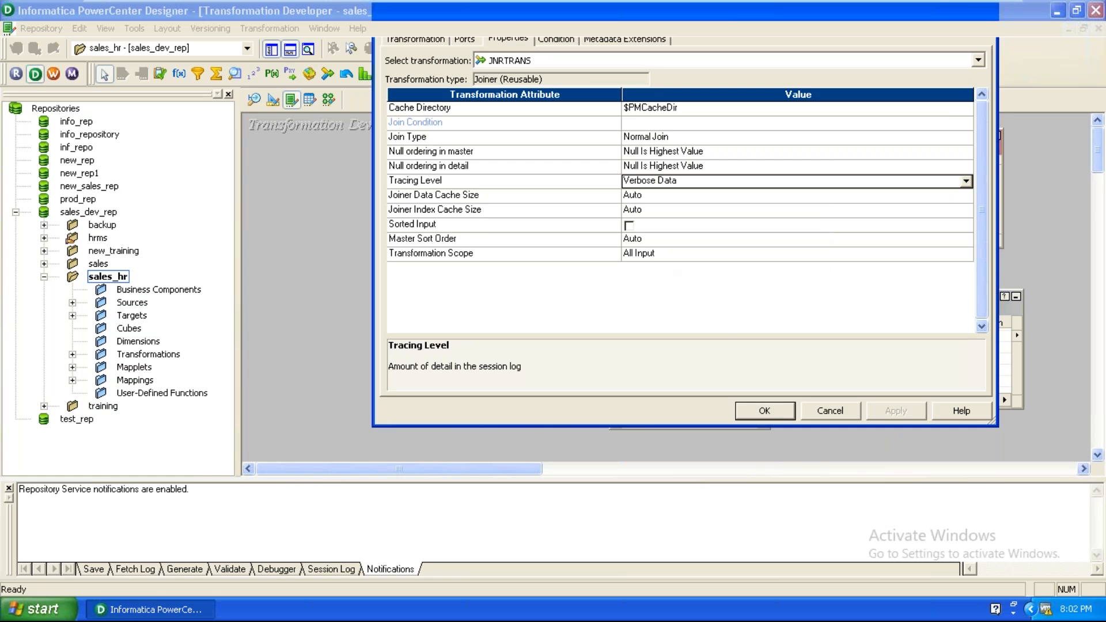
{"action": "left_click", "coordinate": [762, 411]}
Step: Add a new reusable Expression transformation above the JNRTRANS Joiner in the workspace
{"action": "left_click", "coordinate": [179, 73]}
{"action": "left_click", "coordinate": [424, 142]}
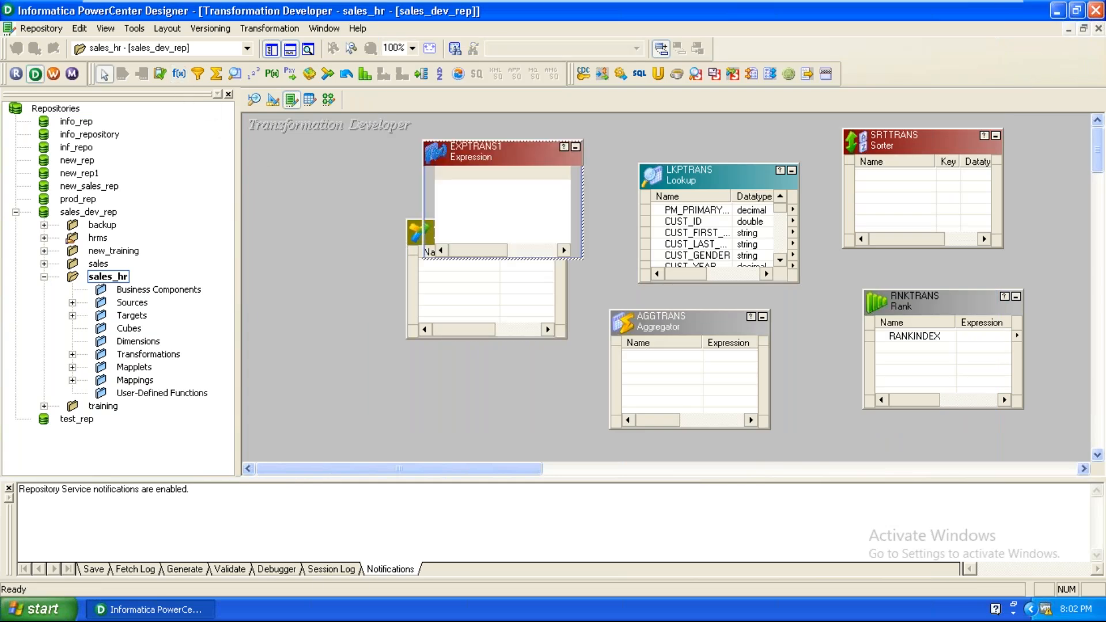
Step: Try the Verbose Data Tracing Level on the reusable EXPTRANS1 Expression and discard the change
{"action": "double_click", "coordinate": [490, 151]}
{"action": "left_click", "coordinate": [508, 38]}
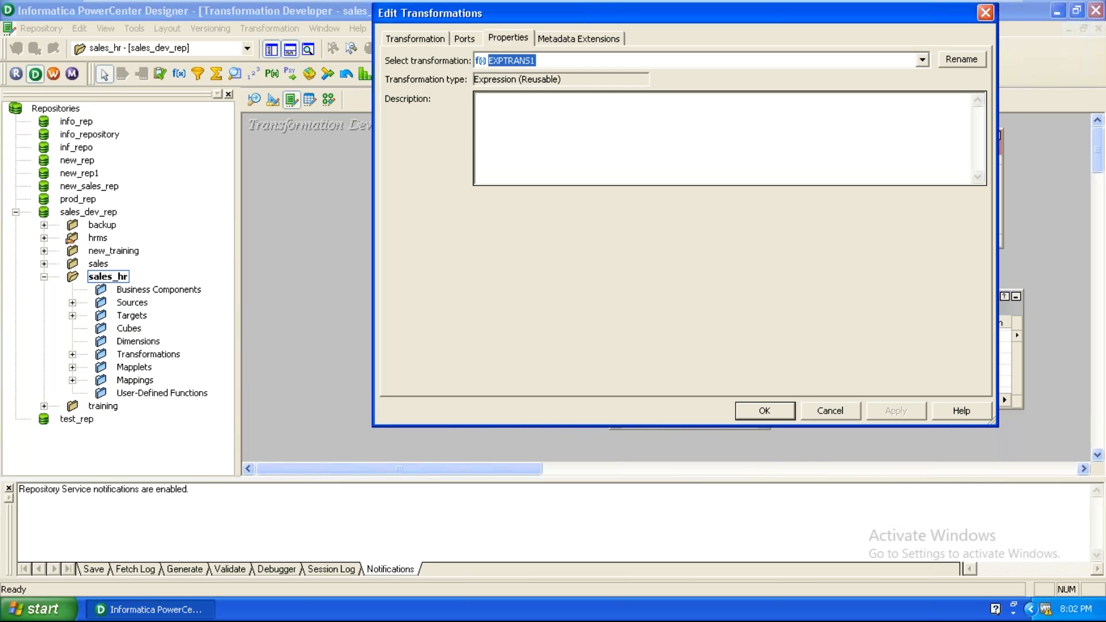
{"action": "left_click", "coordinate": [712, 109]}
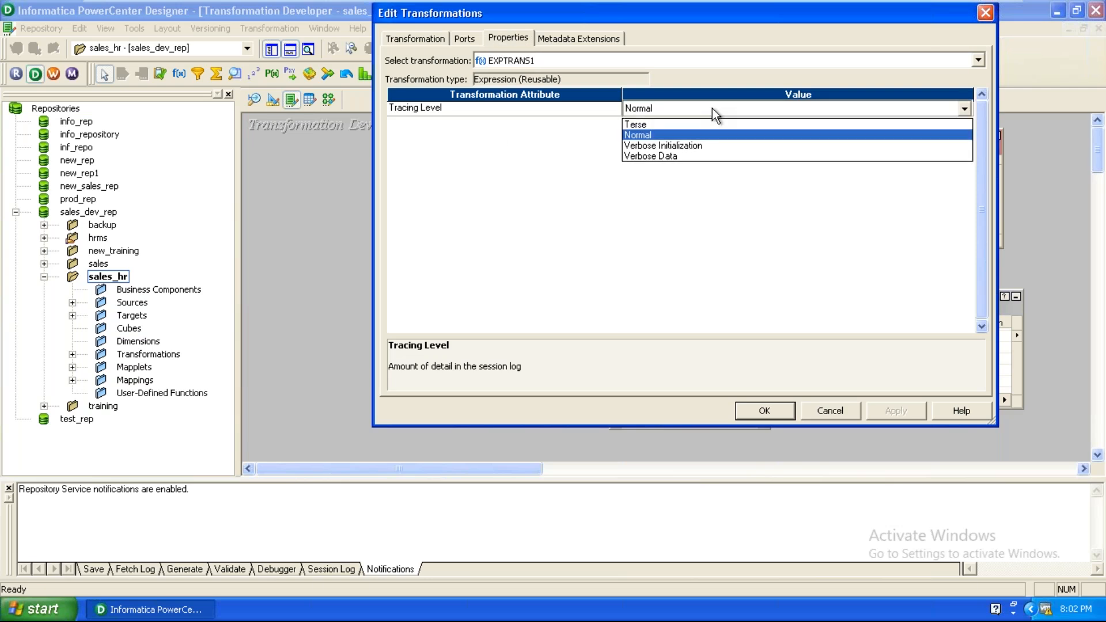
{"action": "left_click", "coordinate": [705, 159]}
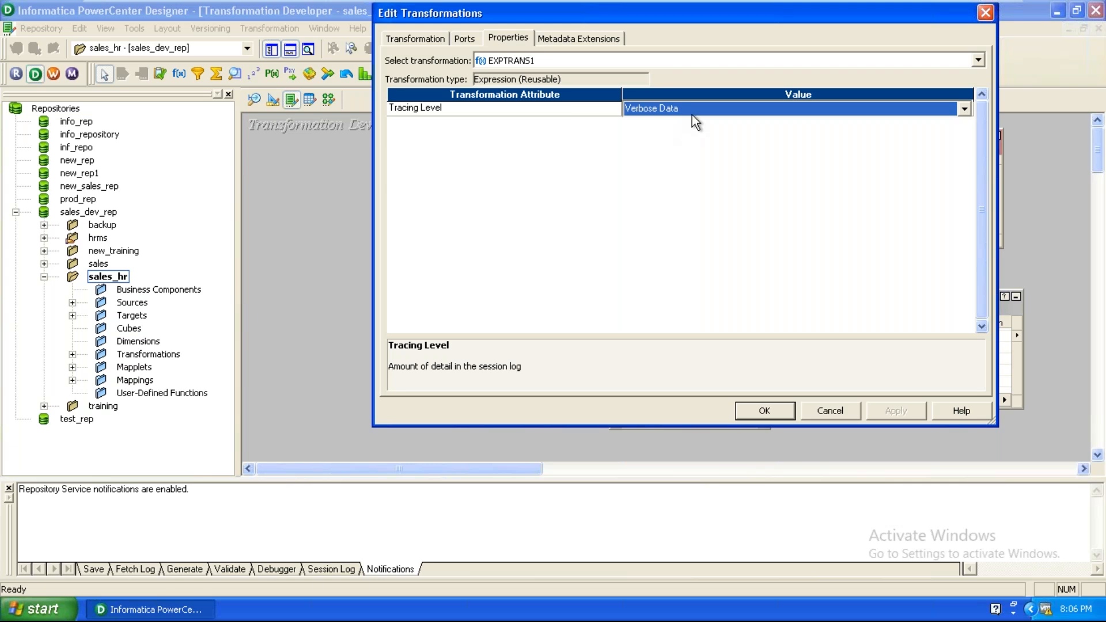
{"action": "left_click", "coordinate": [825, 411]}
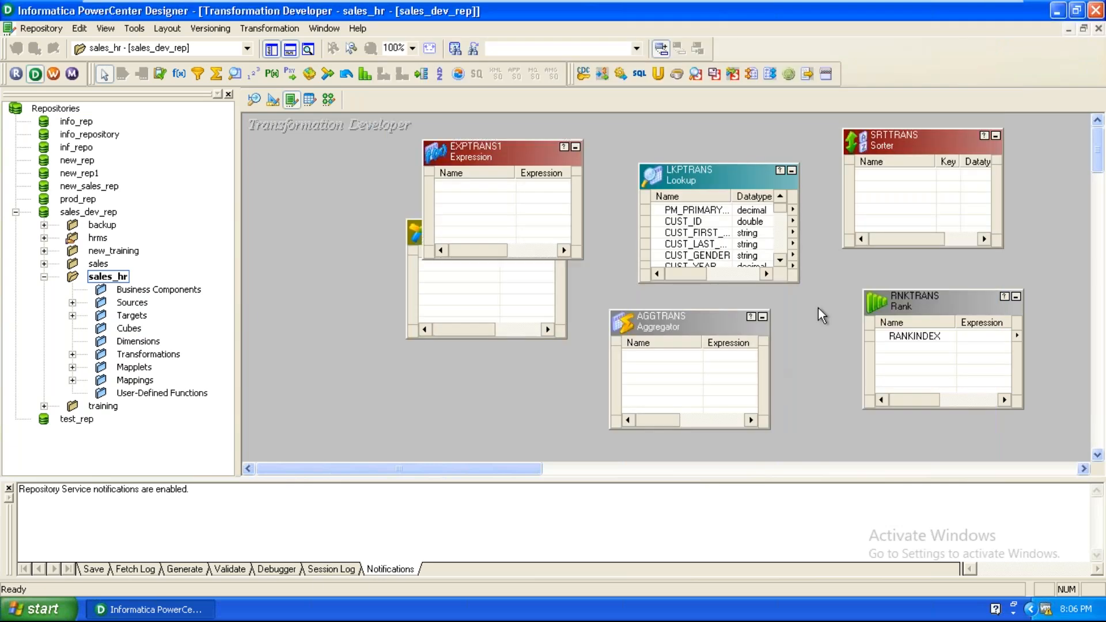
Step: Move the EXPTRANS1 Expression off JNRTRANS to between the Lookup and the Sorter, and switch to the Mapping Designer
{"action": "left_click_drag", "start_coordinate": [527, 154], "coordinate": [818, 147]}
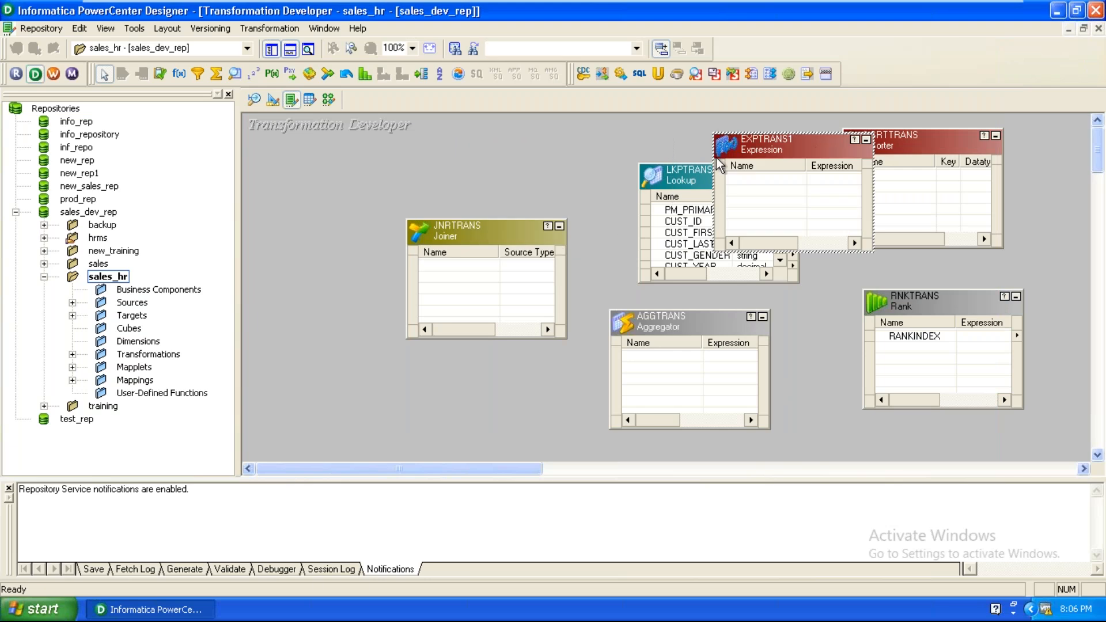
{"action": "left_click", "coordinate": [329, 100]}
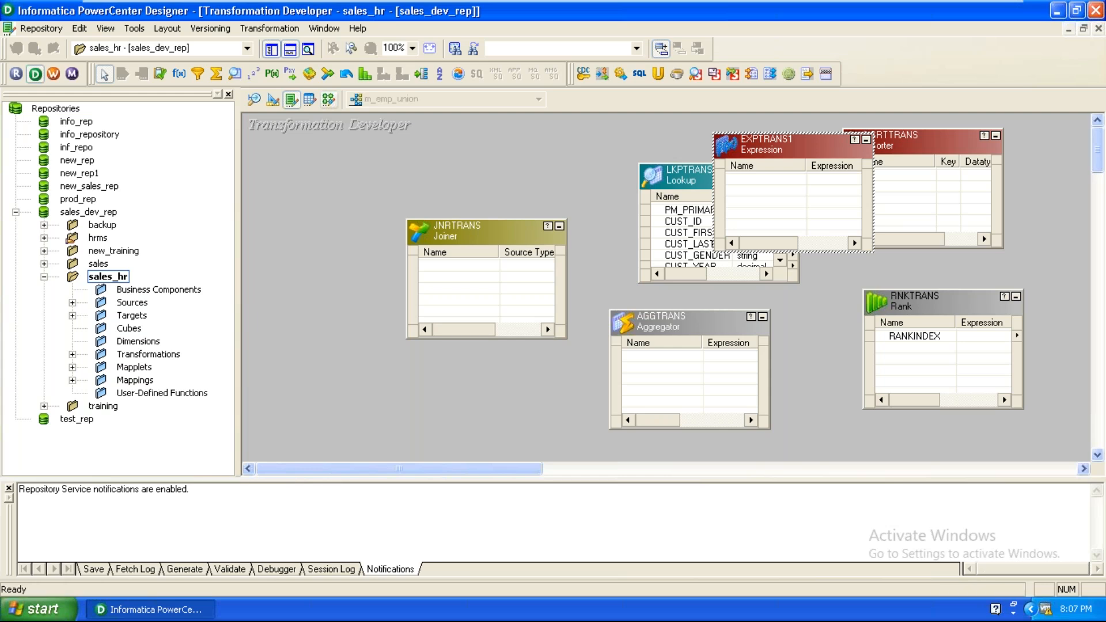
{"action": "left_click", "coordinate": [328, 100]}
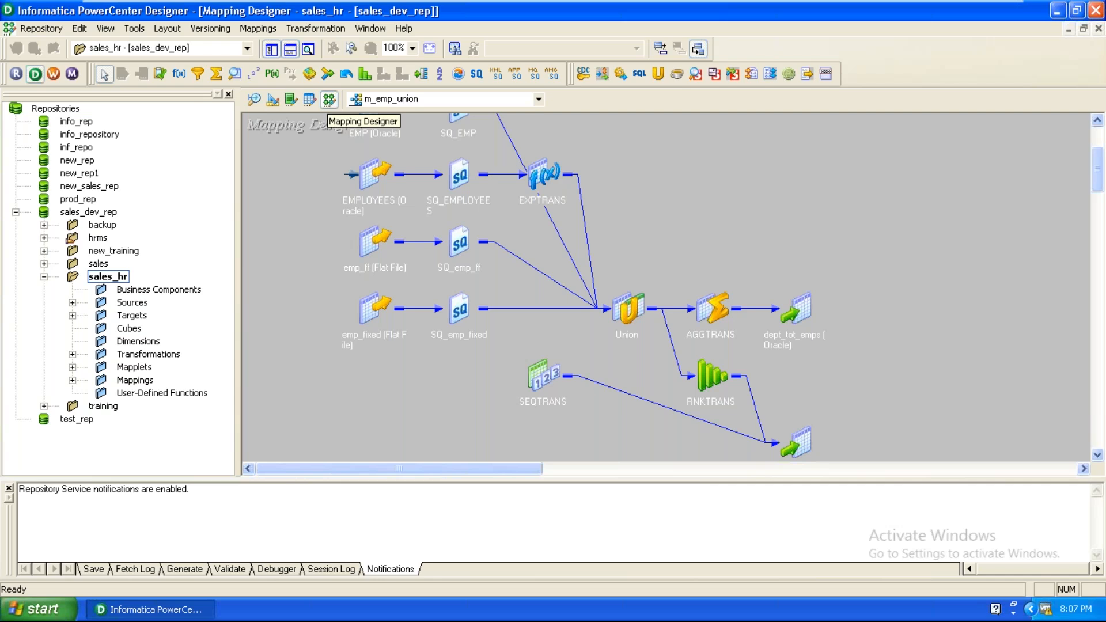
{"action": "scroll", "coordinate": [724, 290], "scroll_direction": "up", "scroll_amount": 3}
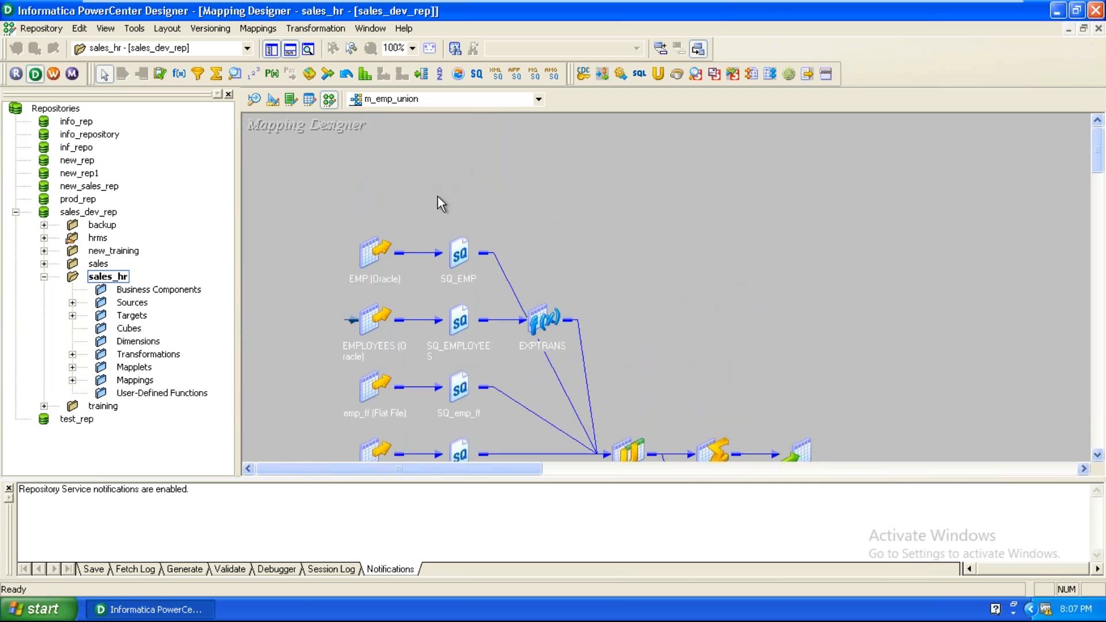
Step: Open the m_emp_dept_join mapping of the sales_hr folder and shift emp_dept_joiner slightly towards the target
{"action": "left_click", "coordinate": [72, 380]}
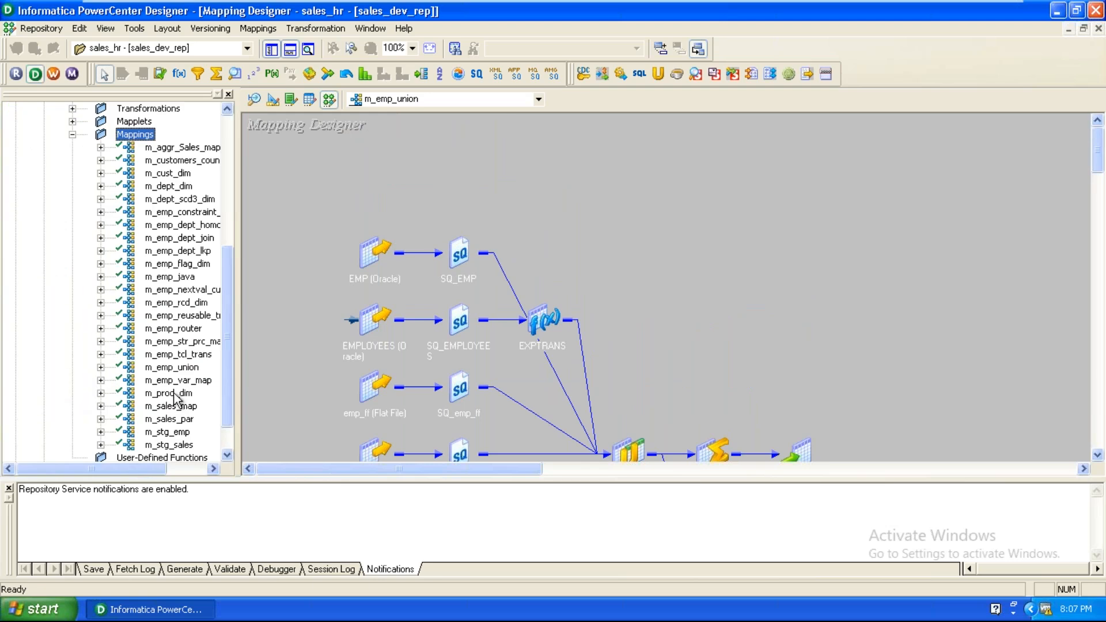
{"action": "left_click", "coordinate": [190, 329]}
{"action": "scroll", "coordinate": [192, 334], "scroll_direction": "down", "scroll_amount": 1}
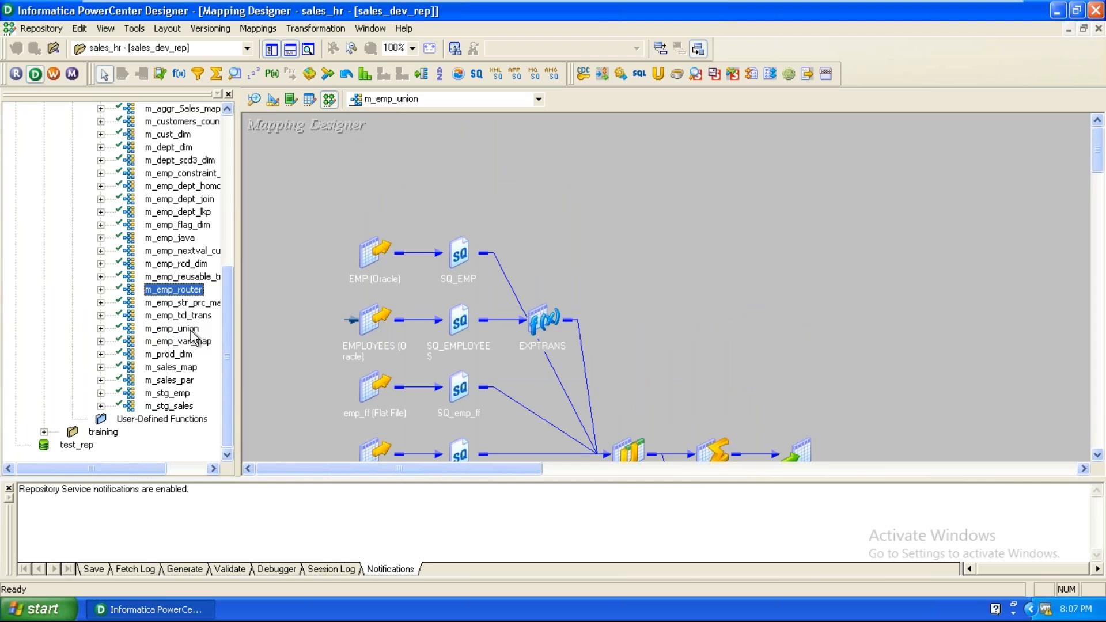
{"action": "scroll", "coordinate": [192, 333], "scroll_direction": "up", "scroll_amount": 2}
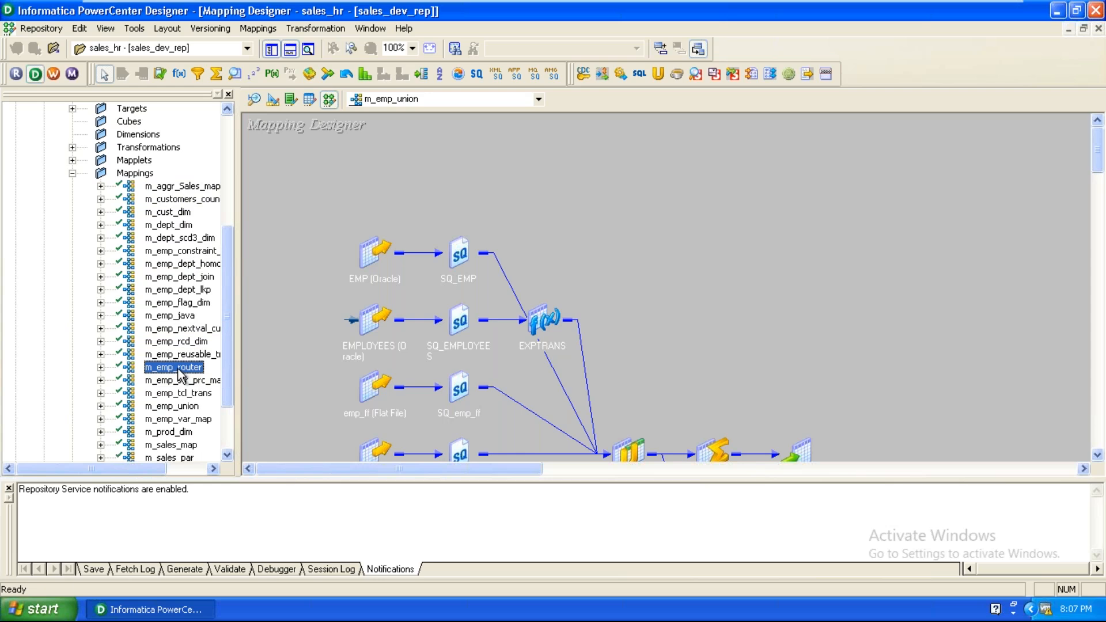
{"action": "left_click_drag", "start_coordinate": [184, 282], "coordinate": [604, 185]}
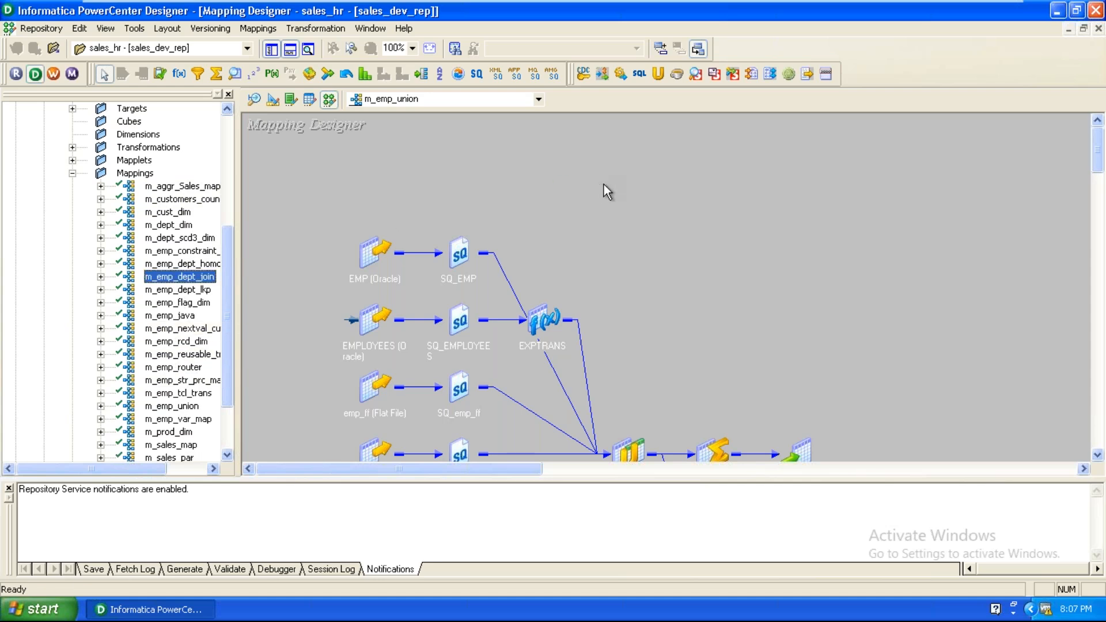
{"action": "left_click_drag", "start_coordinate": [191, 277], "coordinate": [369, 256]}
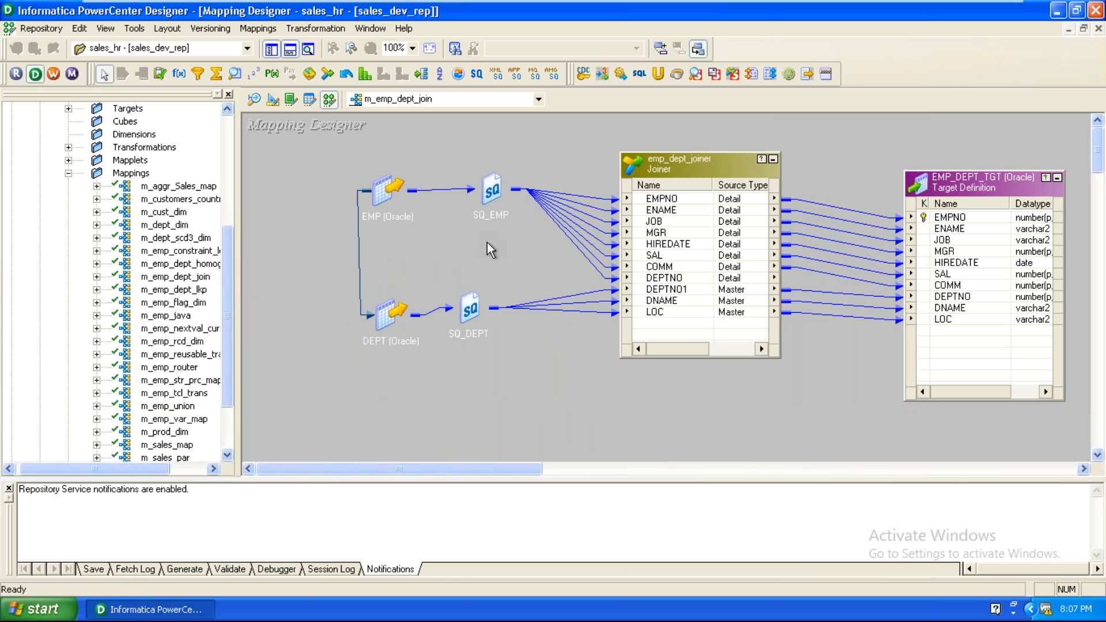
{"action": "left_click_drag", "start_coordinate": [693, 175], "coordinate": [713, 195]}
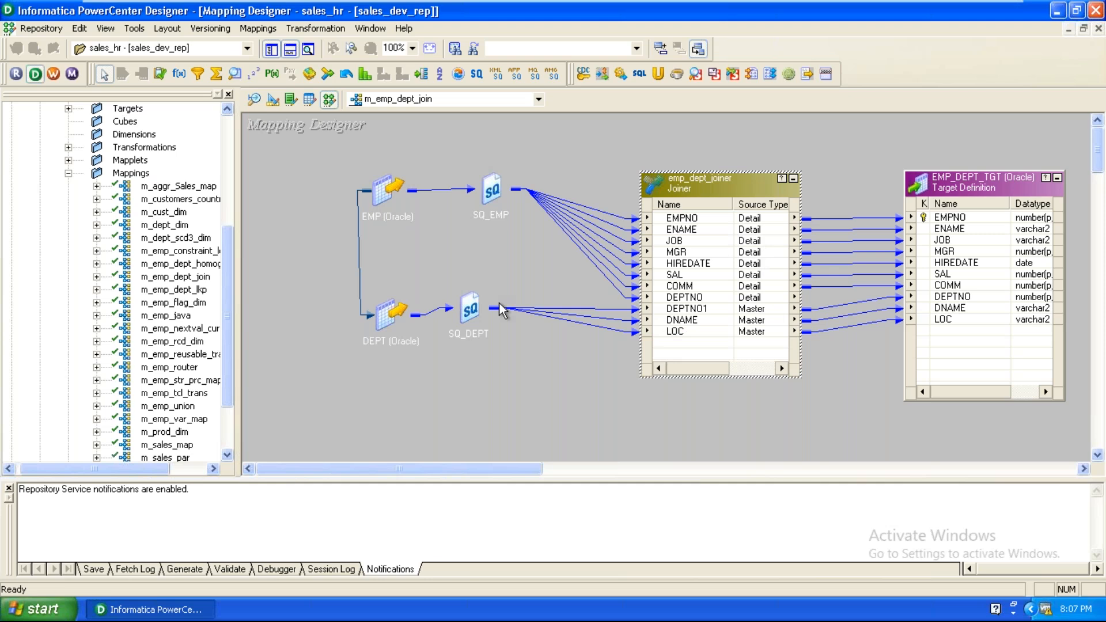
{"action": "left_click", "coordinate": [522, 269]}
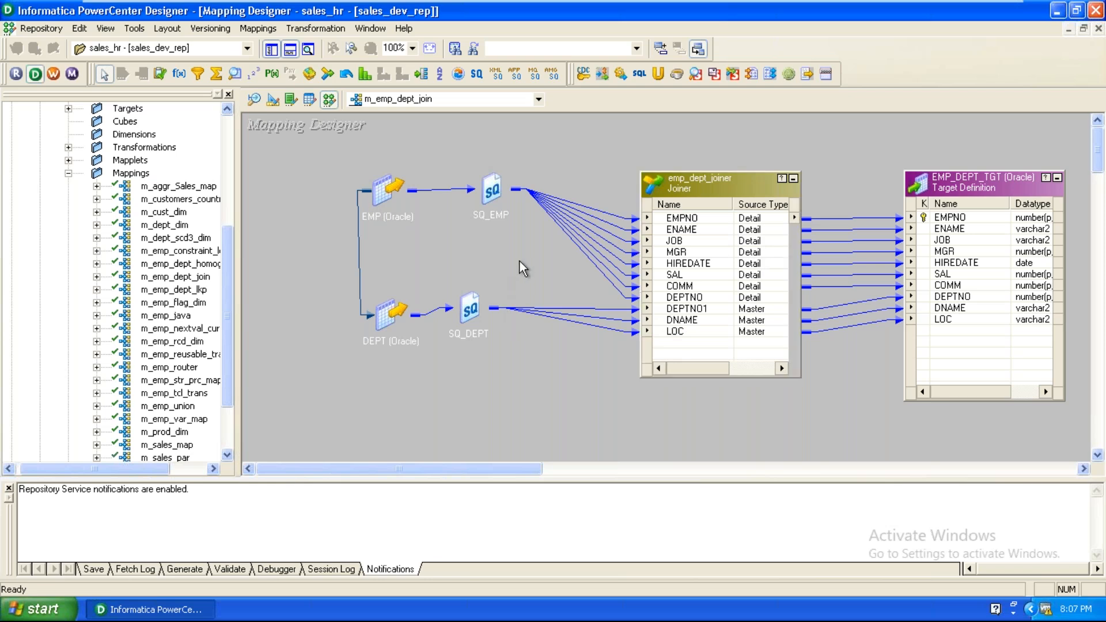
Step: Copy the m_emp_dept_join mapping under the new name m_emp_dept_join_sorted_input
{"action": "left_click", "coordinate": [262, 32]}
{"action": "left_click", "coordinate": [267, 95]}
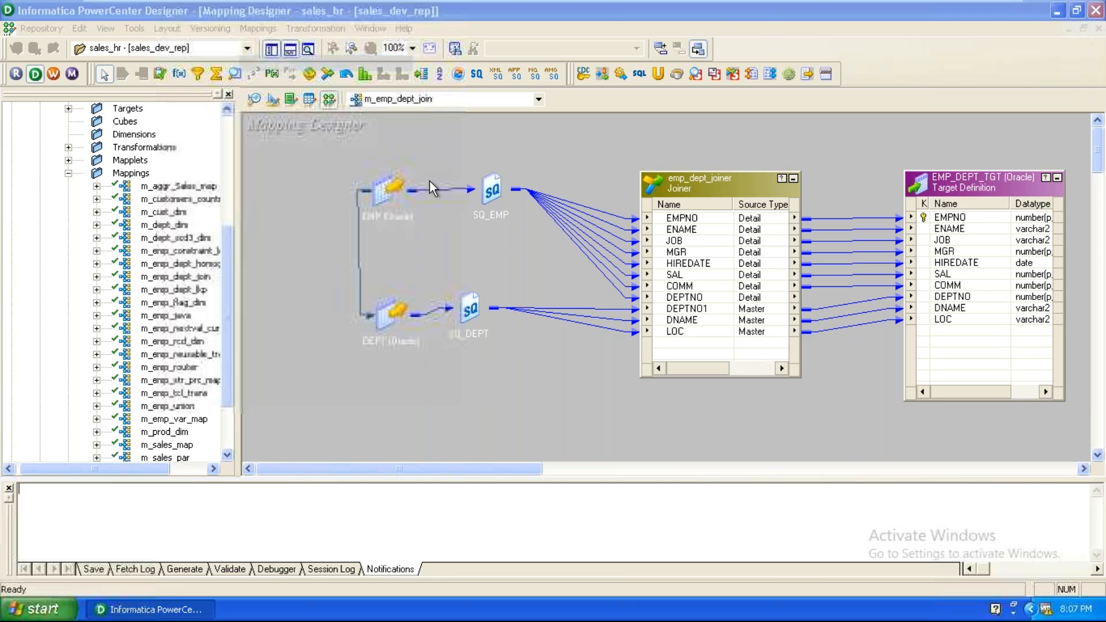
{"action": "left_click", "coordinate": [471, 339]}
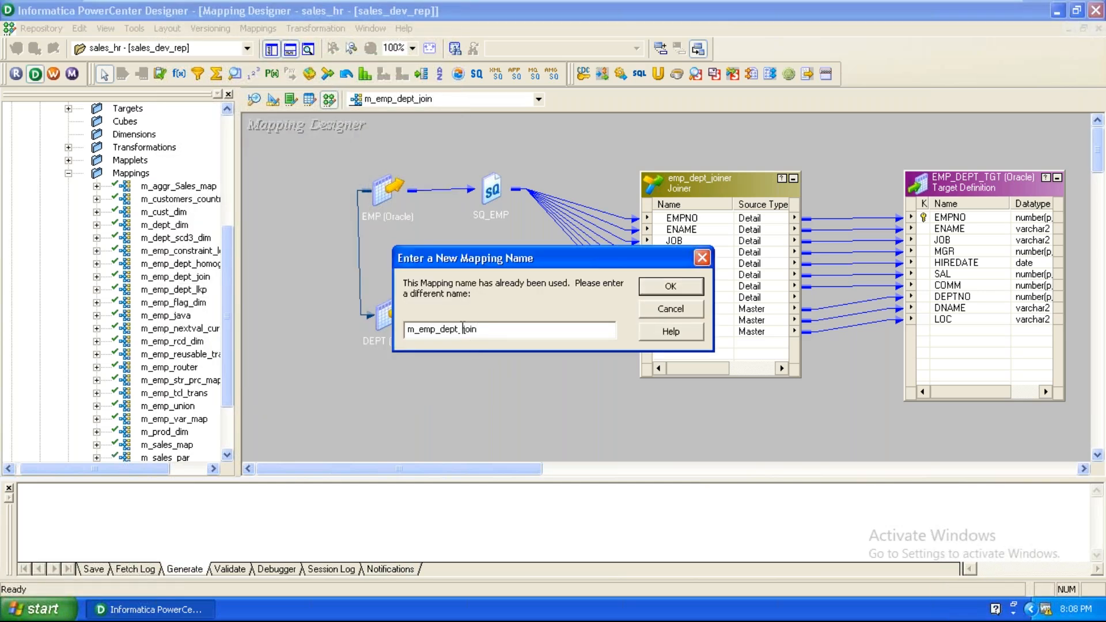
{"action": "key", "text": "End"}
{"action": "type", "text": "_z"}
{"action": "key", "text": "BackSpace"}
{"action": "type", "text": "sorted_inu"}
{"action": "key", "text": "BackSpace"}
{"action": "type", "text": "put"}
{"action": "key", "text": "Return"}
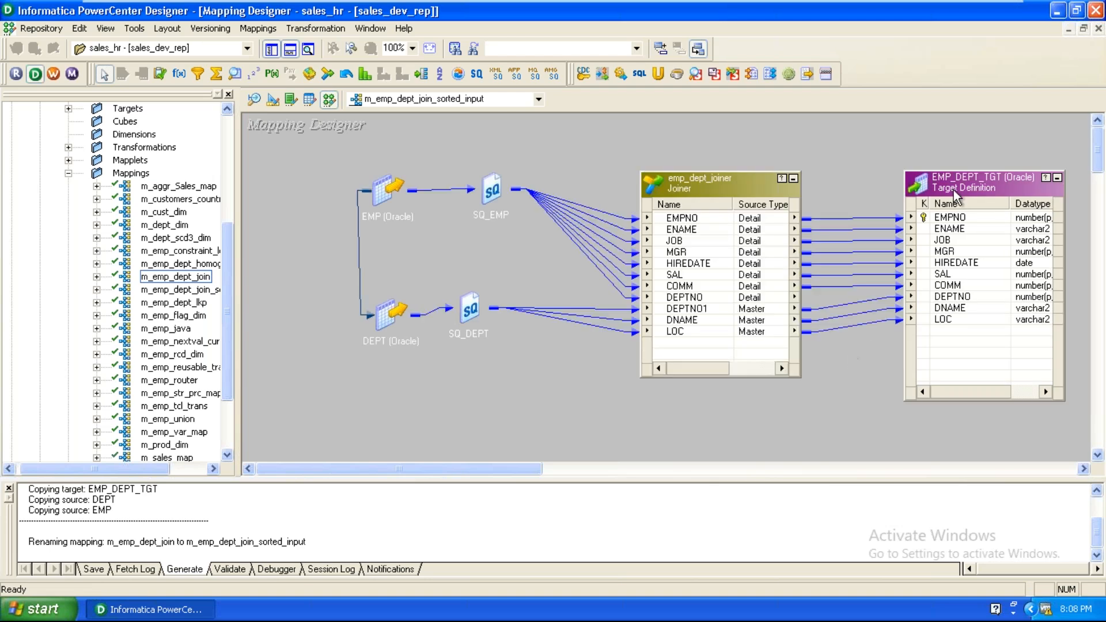
Step: Move the target and joiner away from the sources and delete the links from SQ_EMP and SQ_DEPT to emp_dept_joiner
{"action": "left_click_drag", "start_coordinate": [959, 195], "coordinate": [1010, 202]}
{"action": "left_click_drag", "start_coordinate": [699, 181], "coordinate": [760, 182]}
{"action": "left_click_drag", "start_coordinate": [648, 177], "coordinate": [605, 380]}
{"action": "key", "text": "Delete"}
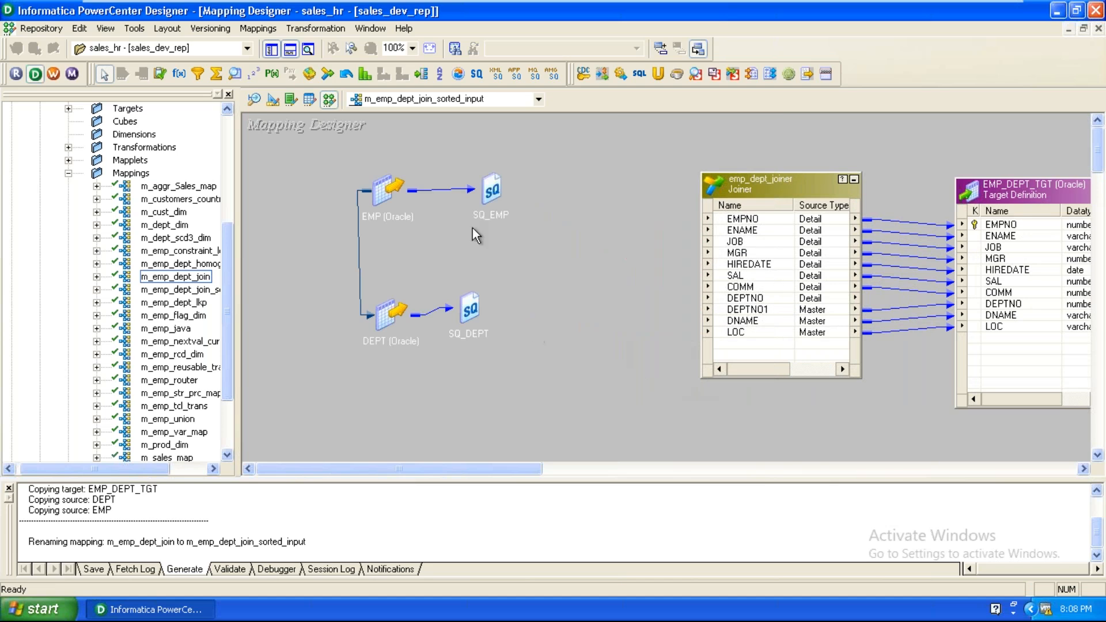
Step: Expand SQ_EMP and SQ_DEPT to show their ports and spread the EMP and DEPT source branches apart
{"action": "double_click", "coordinate": [489, 196]}
{"action": "double_click", "coordinate": [463, 317]}
{"action": "left_click_drag", "start_coordinate": [484, 299], "coordinate": [550, 361]}
{"action": "left_click_drag", "start_coordinate": [395, 189], "coordinate": [405, 171]}
{"action": "left_click_drag", "start_coordinate": [386, 314], "coordinate": [349, 375]}
{"action": "left_click_drag", "start_coordinate": [574, 189], "coordinate": [584, 152]}
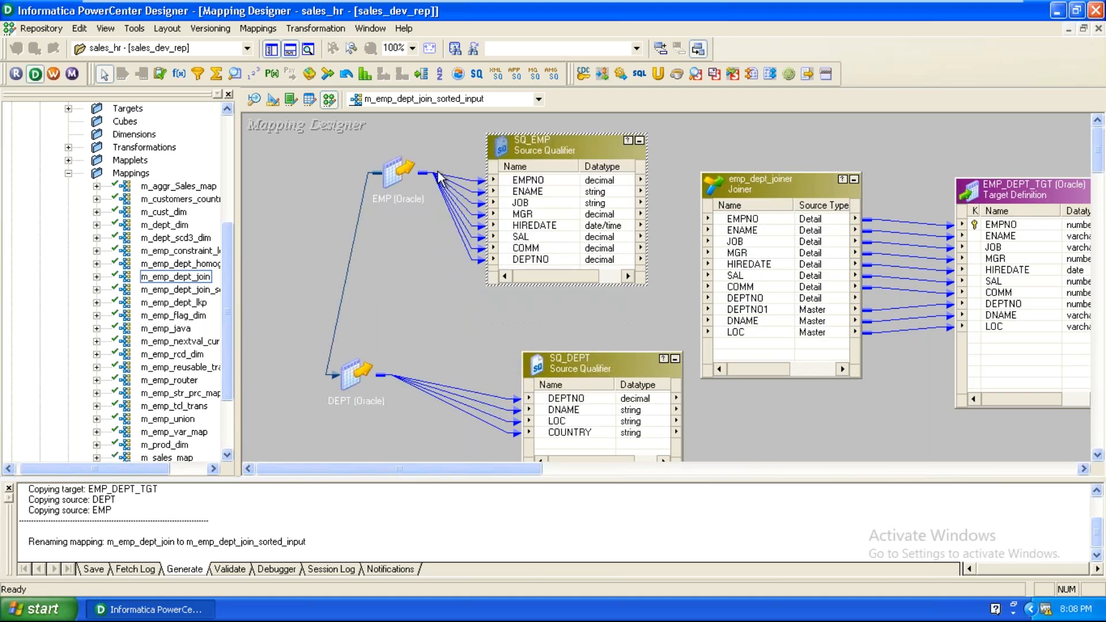
{"action": "left_click_drag", "start_coordinate": [403, 176], "coordinate": [370, 182]}
{"action": "left_click_drag", "start_coordinate": [553, 363], "coordinate": [505, 356]}
Step: Move EMP_DEPT_TGT and emp_dept_joiner farther from the source qualifiers to free space between them
{"action": "left_click", "coordinate": [1046, 196]}
{"action": "left_click_drag", "start_coordinate": [1046, 196], "coordinate": [1092, 199]}
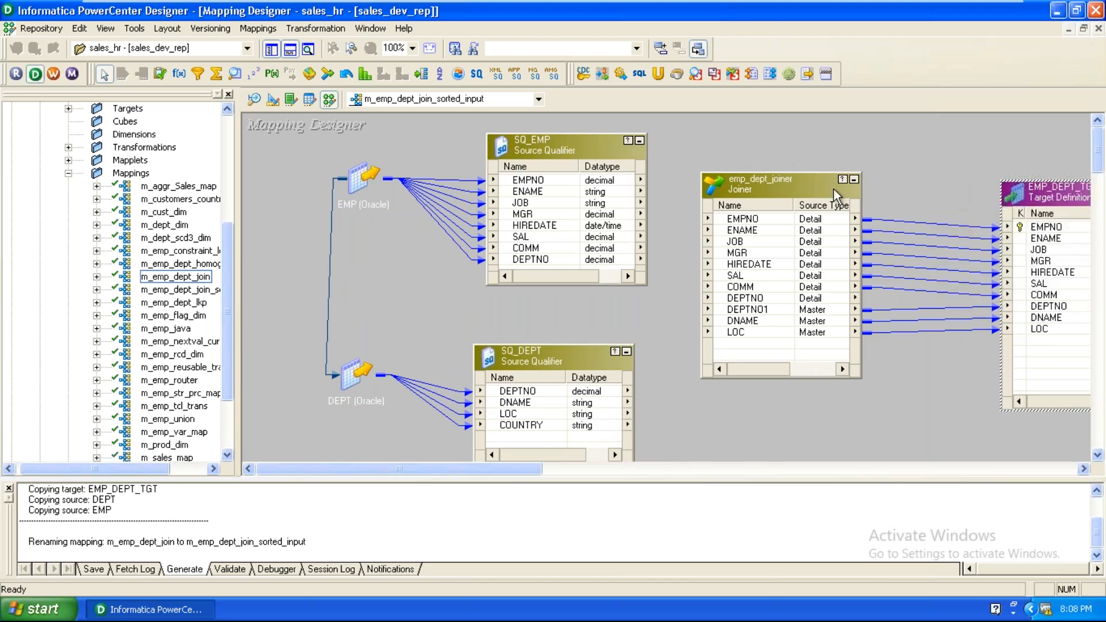
{"action": "left_click_drag", "start_coordinate": [794, 181], "coordinate": [892, 211]}
{"action": "left_click", "coordinate": [773, 154]}
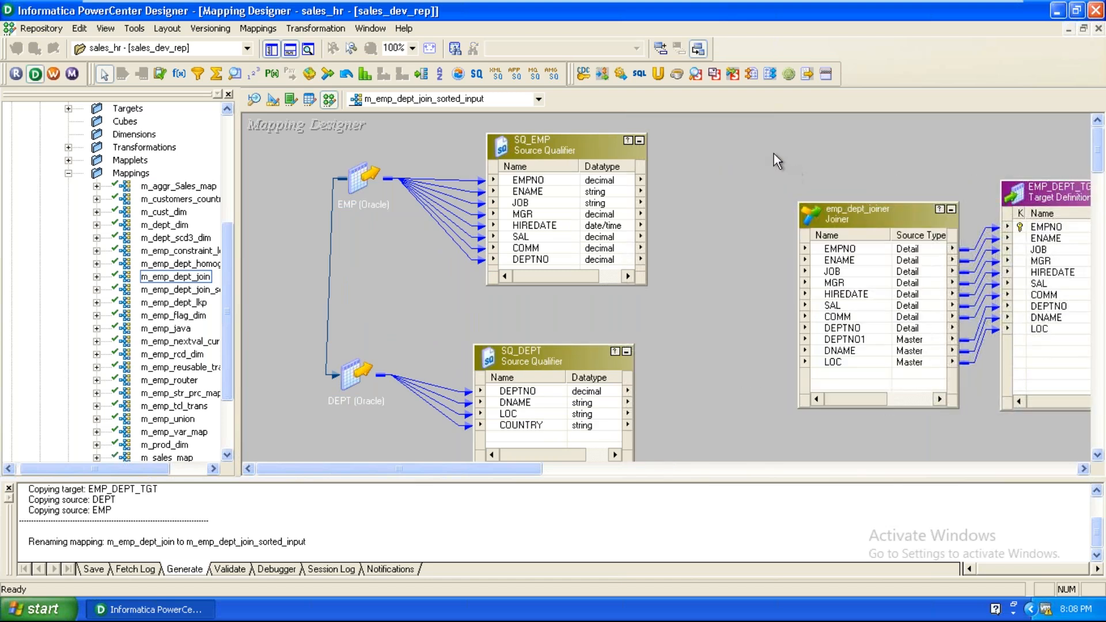
Step: Add an Expression transformation after SQ_EMP and link all SQ_EMP ports, EMPNO through DEPTNO, into it
{"action": "left_click", "coordinate": [180, 74]}
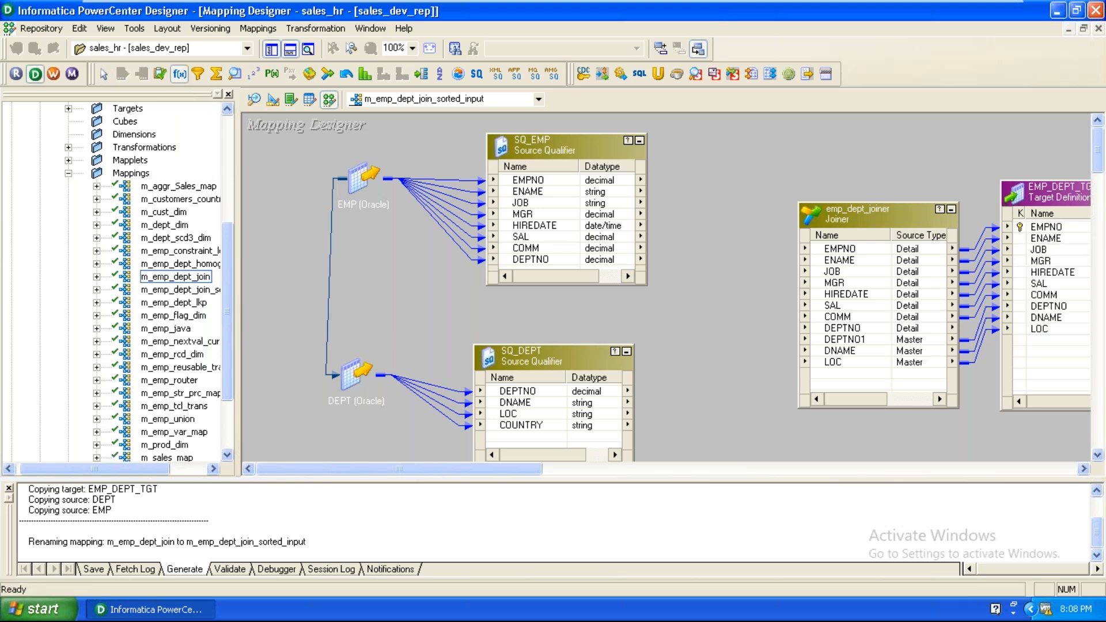
{"action": "left_click", "coordinate": [674, 184]}
{"action": "left_click", "coordinate": [521, 182]}
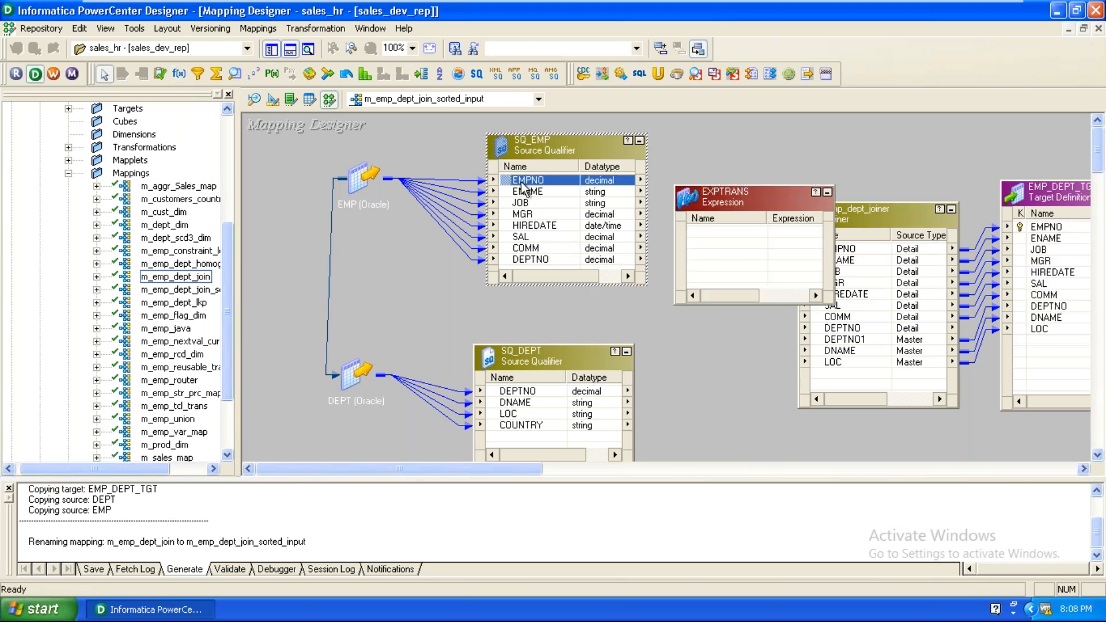
{"action": "left_click", "coordinate": [533, 249], "text": "shift"}
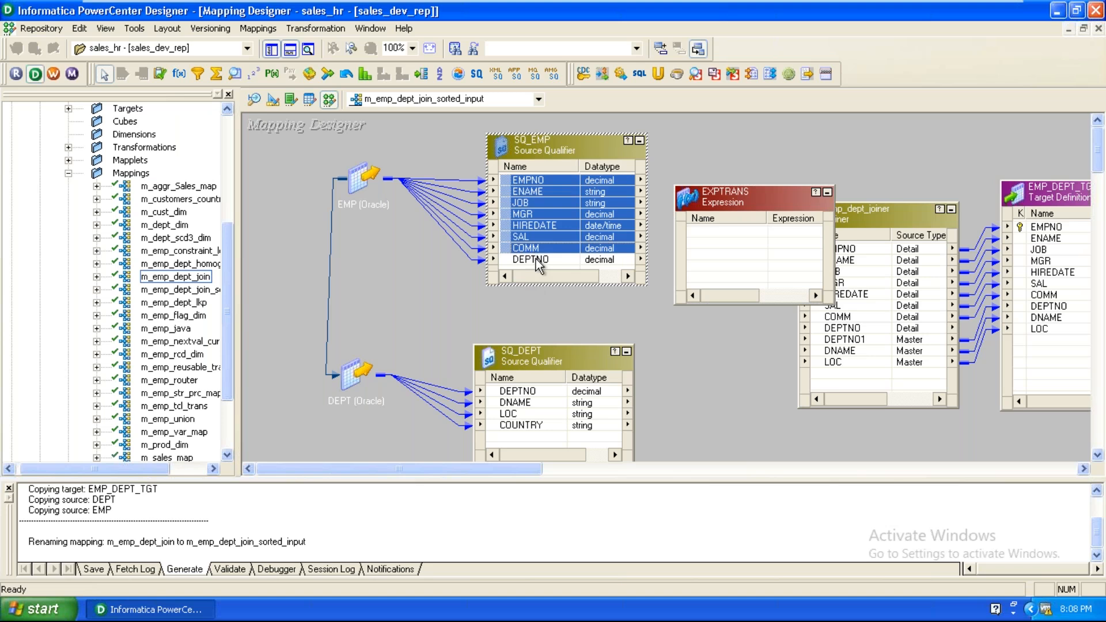
{"action": "left_click", "coordinate": [539, 261], "text": "shift"}
{"action": "left_click_drag", "start_coordinate": [527, 193], "coordinate": [726, 265]}
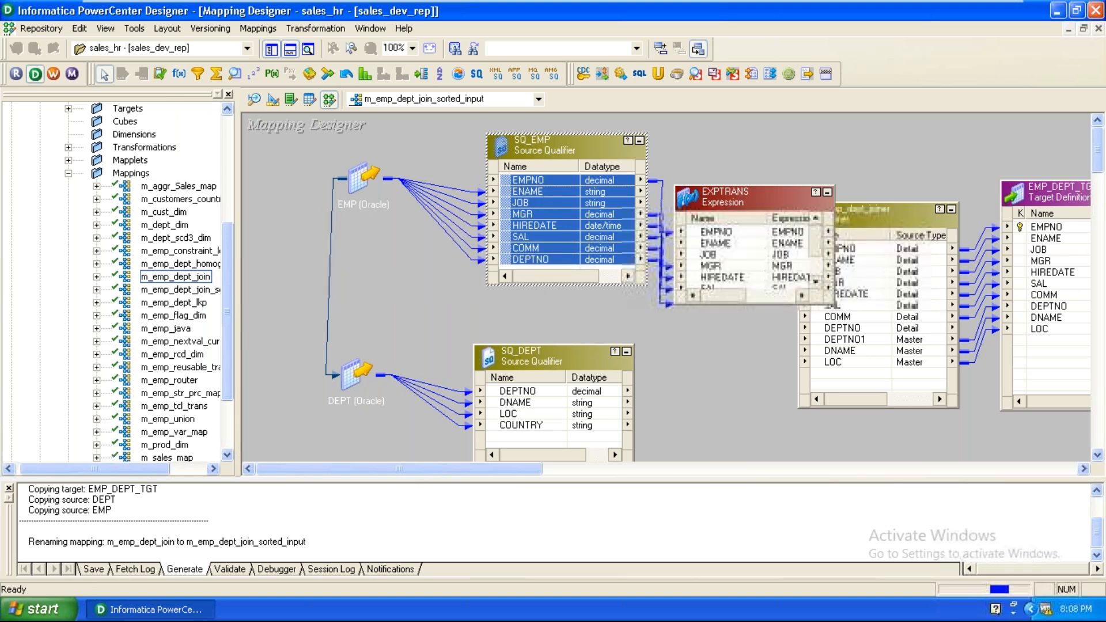
Step: Add an output-only decimal port named ETSAL between COMM and DEPTNO in the EXPTRANS Expression
{"action": "double_click", "coordinate": [740, 204]}
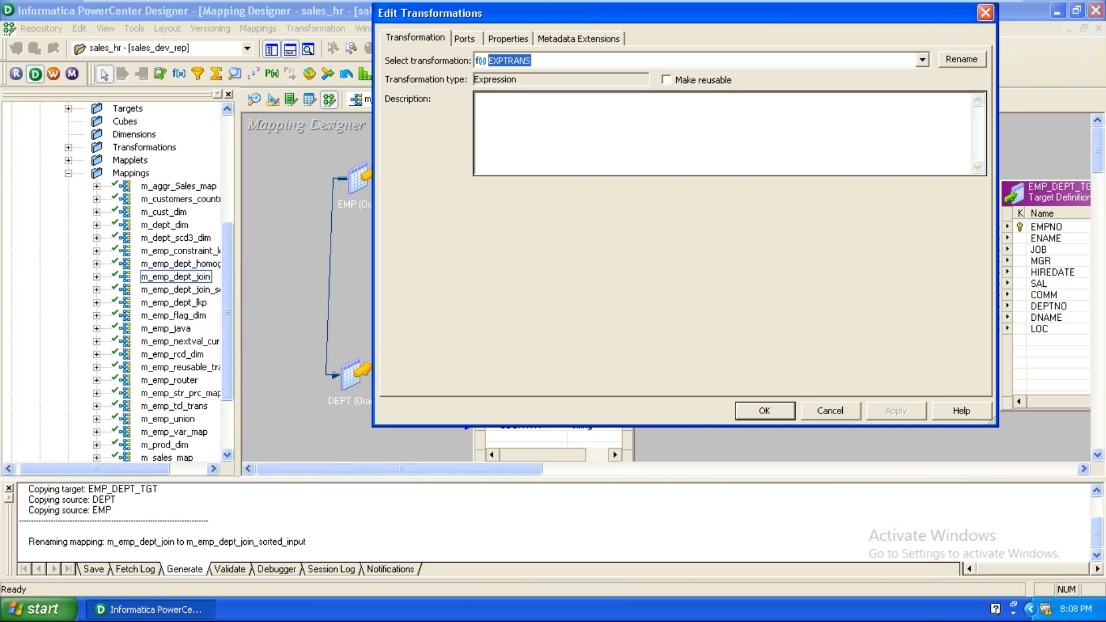
{"action": "left_click", "coordinate": [468, 38]}
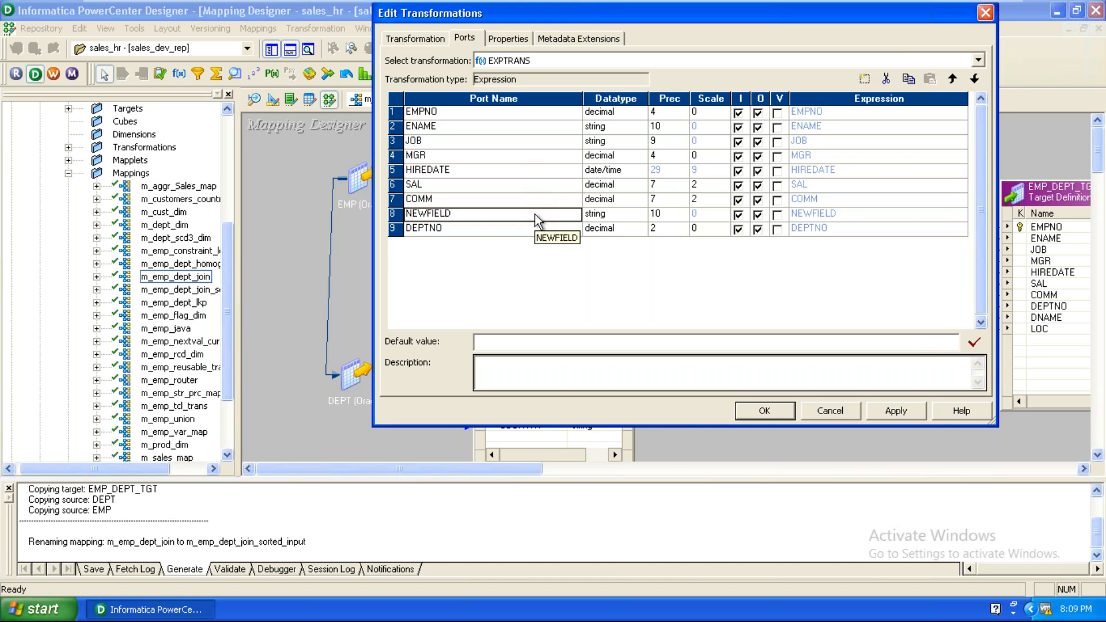
{"action": "type", "text": "ETSAL"}
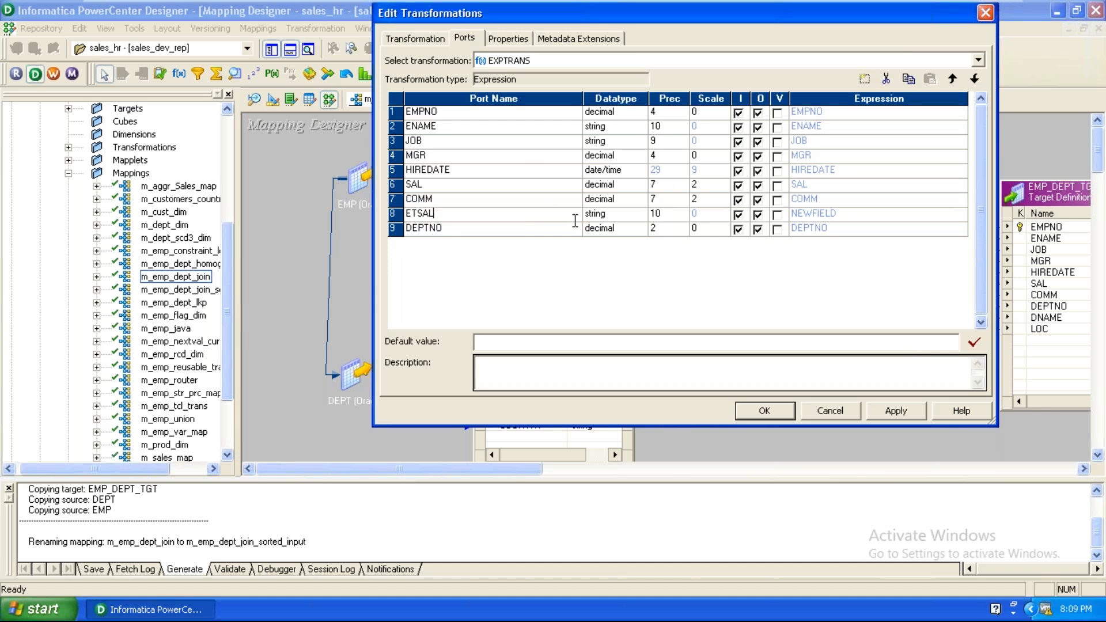
{"action": "left_click", "coordinate": [610, 218]}
{"action": "left_click", "coordinate": [618, 268]}
{"action": "left_click", "coordinate": [738, 215]}
Step: Set the expression of the ETSAL port to SAL + COMM and save the EXPTRANS changes
{"action": "left_click", "coordinate": [876, 214]}
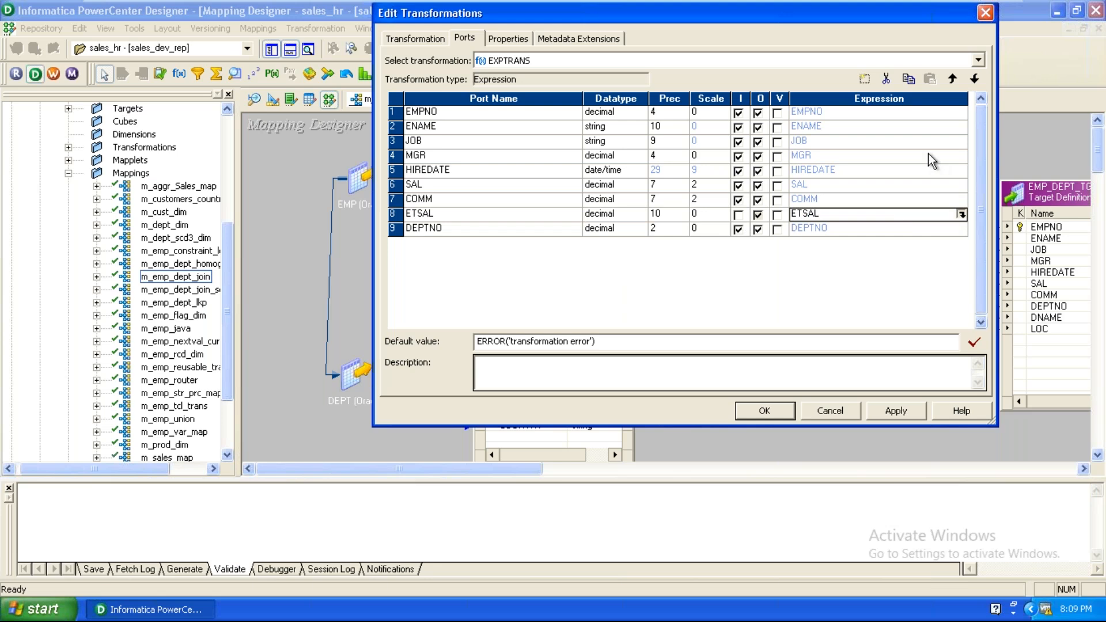
{"action": "left_click", "coordinate": [962, 215]}
{"action": "left_click", "coordinate": [638, 82]}
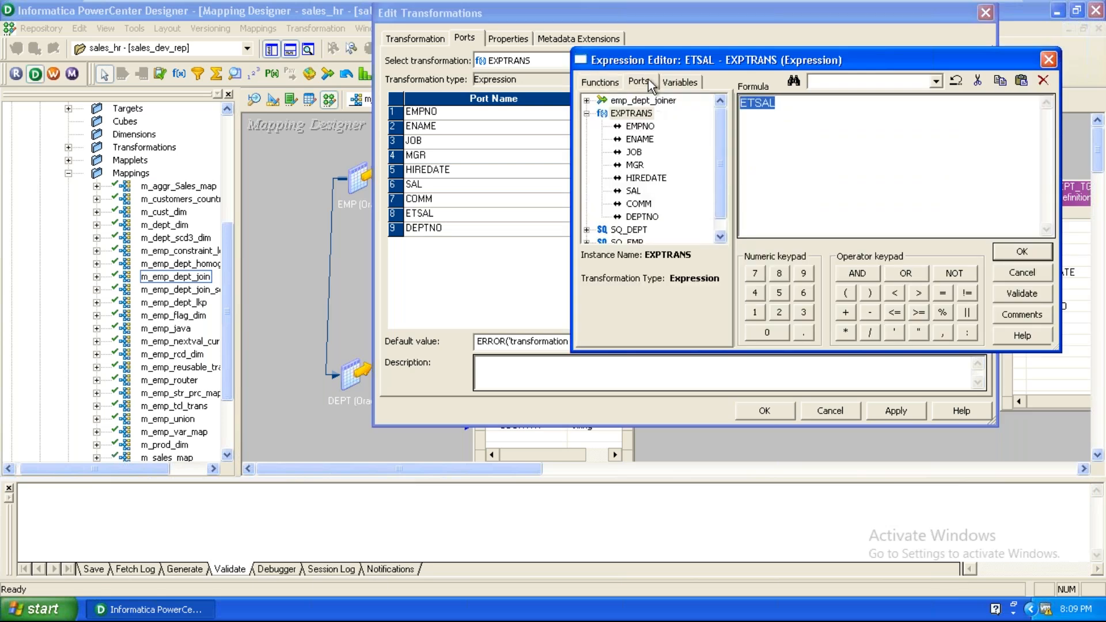
{"action": "double_click", "coordinate": [634, 191]}
{"action": "left_click", "coordinate": [845, 313]}
{"action": "double_click", "coordinate": [639, 203]}
{"action": "left_click", "coordinate": [1022, 252]}
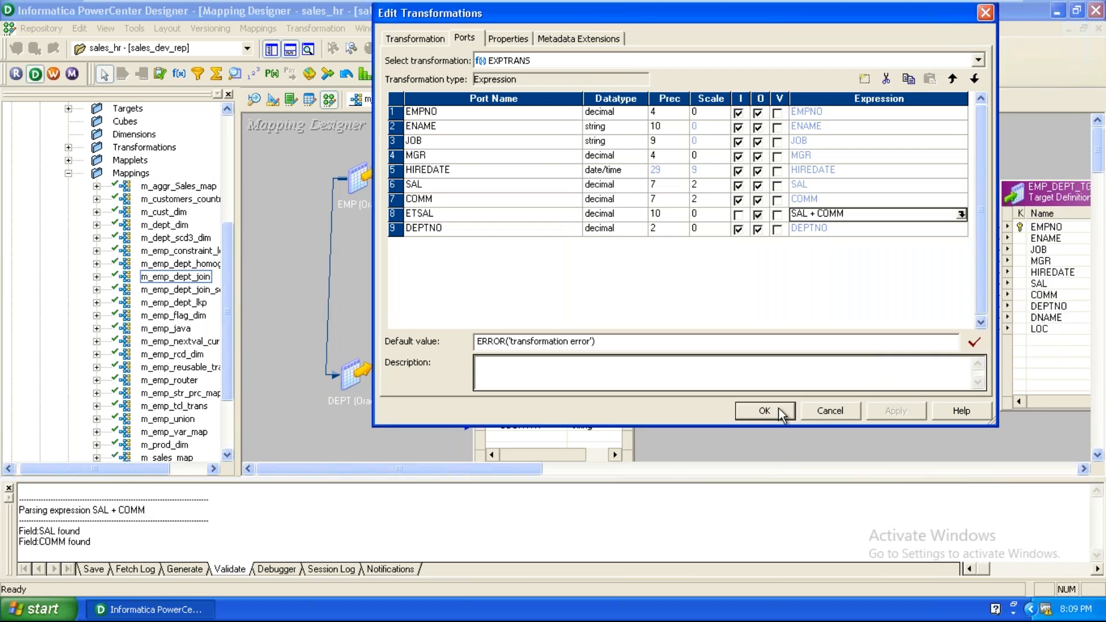
{"action": "left_click", "coordinate": [765, 410]}
Step: Rearrange emp_dept_joiner, SQ_EMP and EXPTRANS to open a gap between the Expression and the Joiner
{"action": "left_click_drag", "start_coordinate": [818, 394], "coordinate": [960, 375]}
{"action": "left_click_drag", "start_coordinate": [568, 138], "coordinate": [474, 145]}
{"action": "left_click_drag", "start_coordinate": [783, 198], "coordinate": [692, 137]}
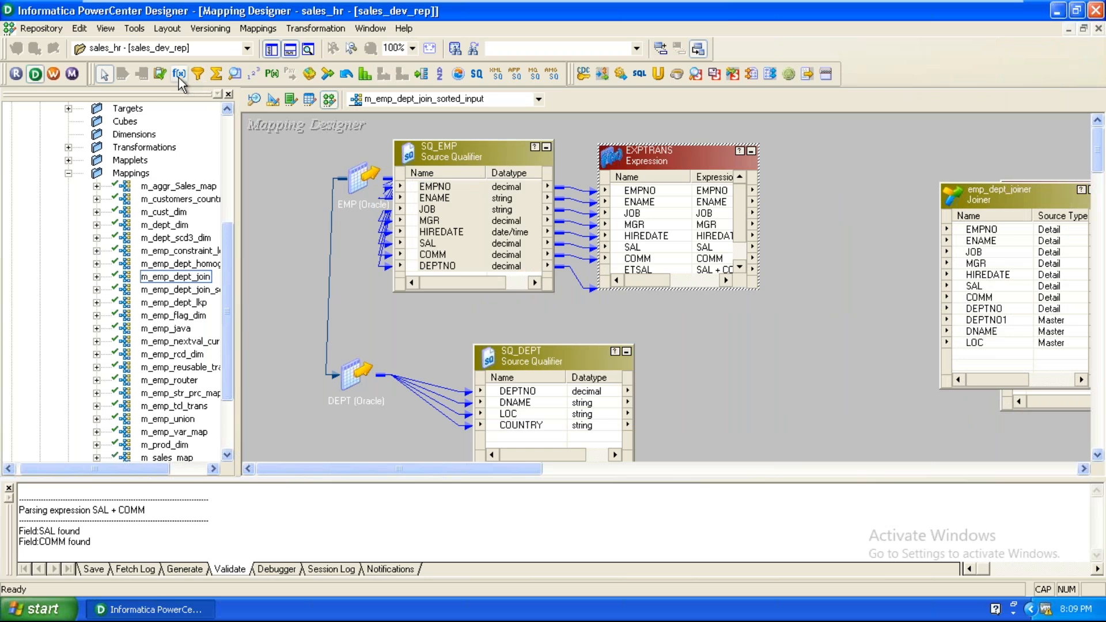
Step: Add a Filter transformation between EXPTRANS and emp_dept_joiner and link the EXPTRANS ports into it
{"action": "left_click", "coordinate": [198, 73]}
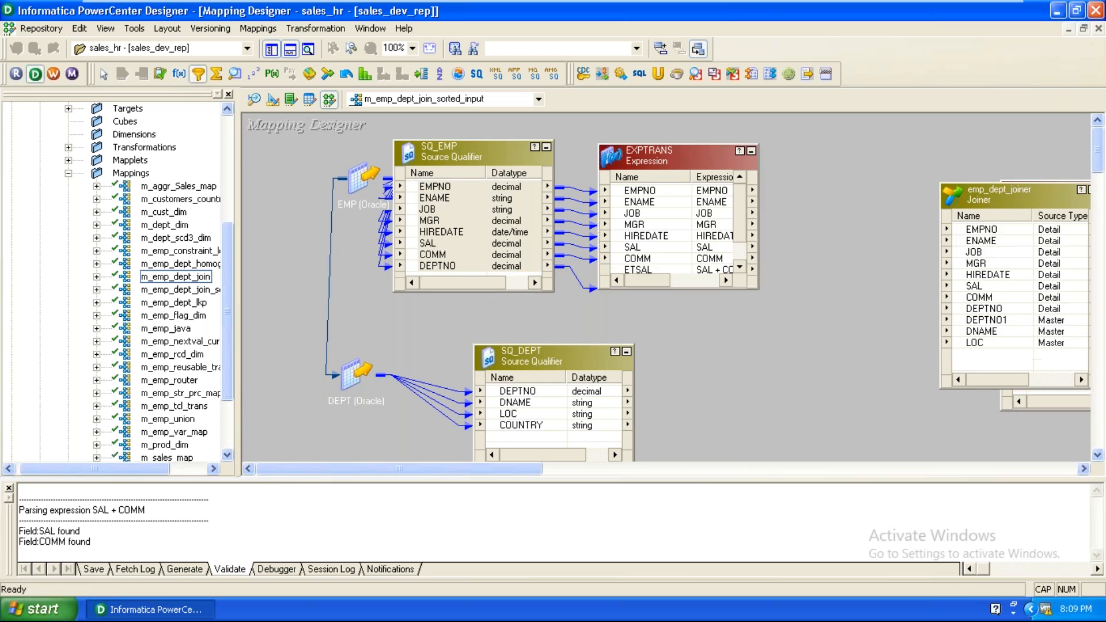
{"action": "left_click", "coordinate": [831, 212]}
{"action": "right_click", "coordinate": [652, 198]}
{"action": "left_click", "coordinate": [646, 200]}
{"action": "left_click_drag", "start_coordinate": [645, 199], "coordinate": [904, 273]}
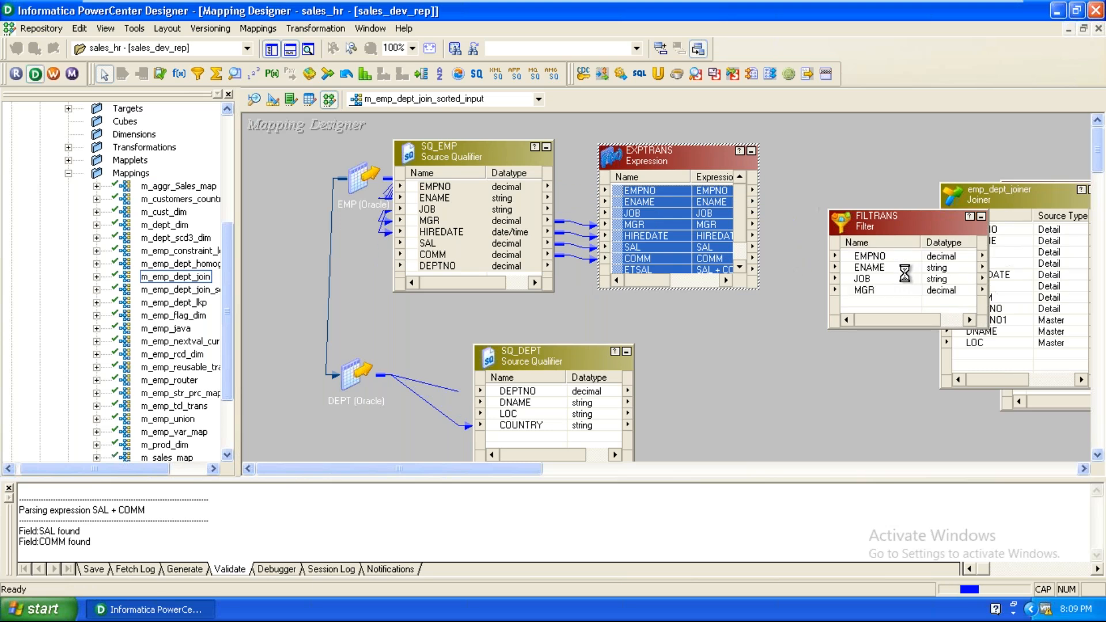
Step: Move FILTRANS beside the collapsed EXPTRANS and set its filter condition to ETSAL >= 2000
{"action": "left_click", "coordinate": [751, 151]}
{"action": "left_click_drag", "start_coordinate": [900, 225], "coordinate": [663, 207]}
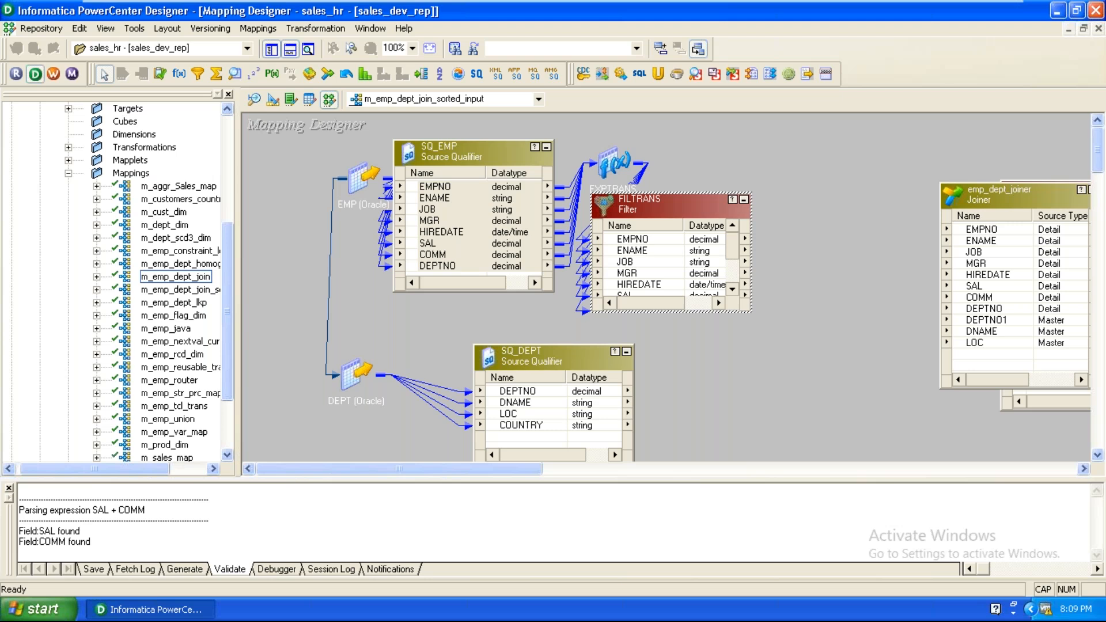
{"action": "double_click", "coordinate": [663, 207]}
{"action": "left_click", "coordinate": [516, 39]}
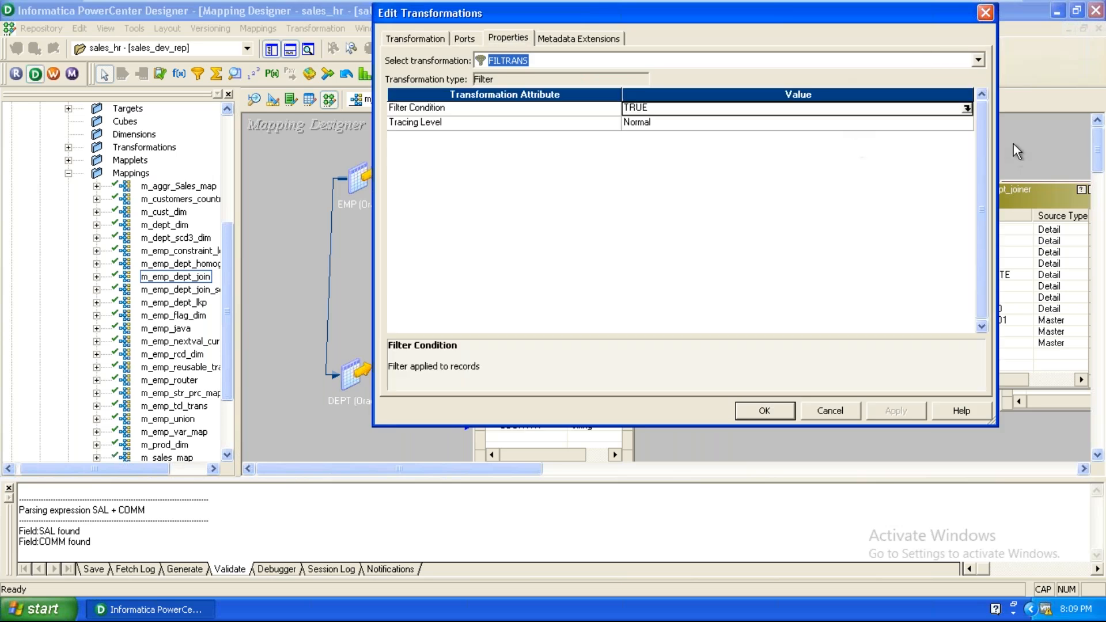
{"action": "left_click", "coordinate": [967, 108]}
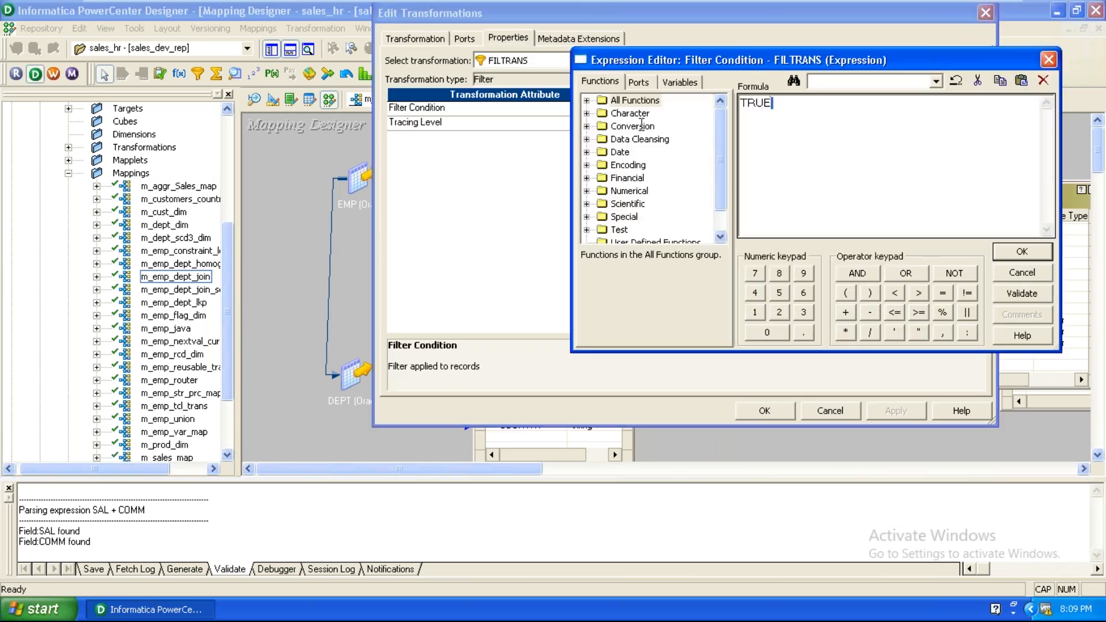
{"action": "left_click", "coordinate": [649, 90]}
{"action": "double_click", "coordinate": [639, 217]}
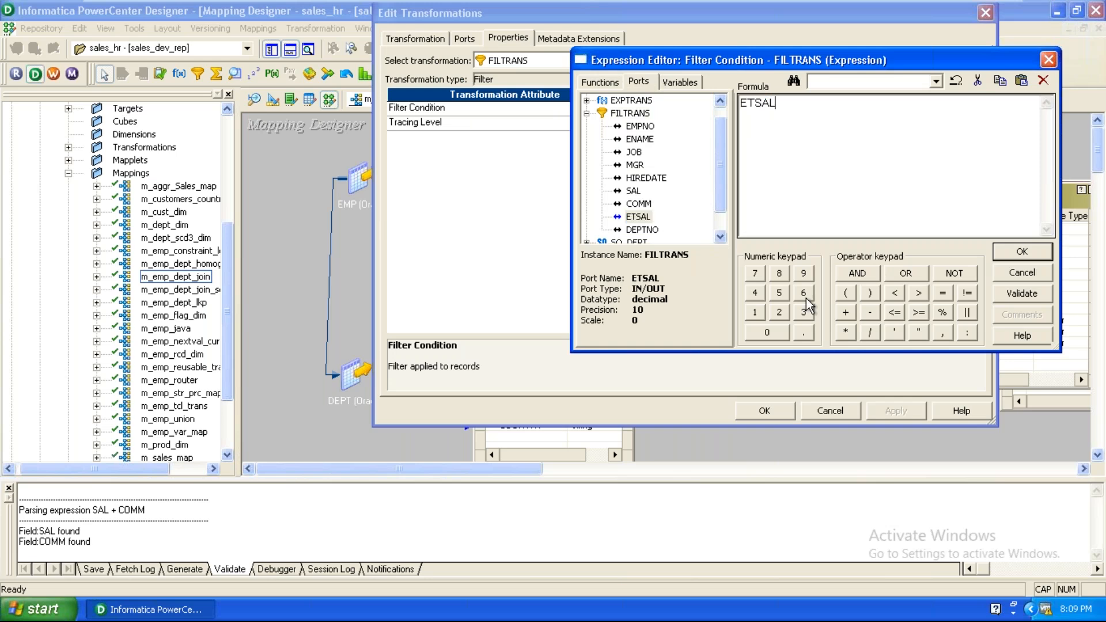
{"action": "left_click", "coordinate": [918, 312]}
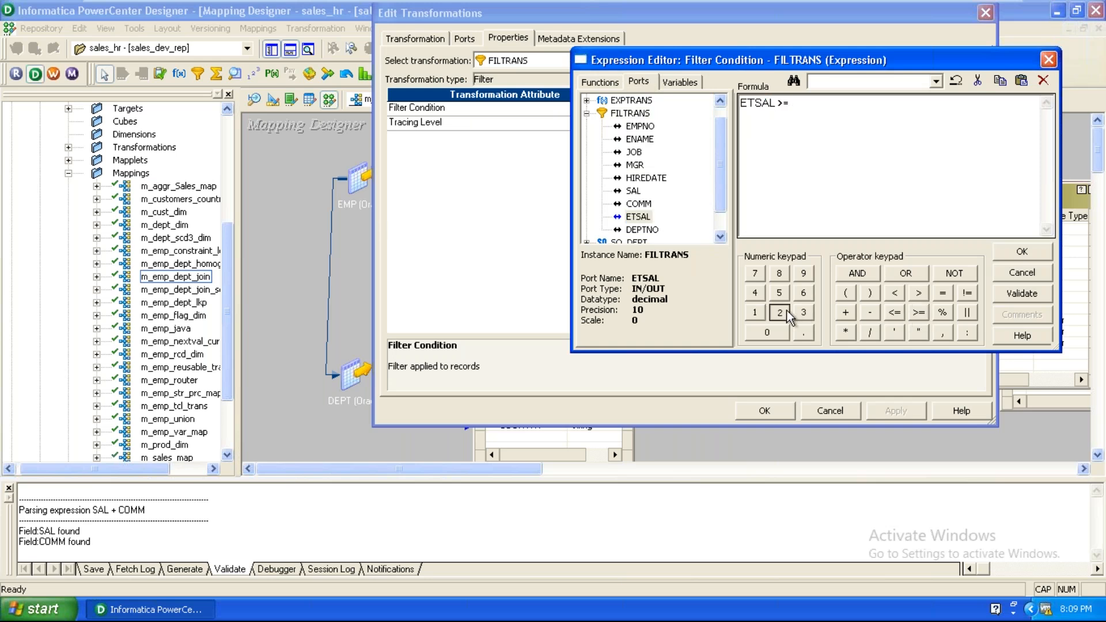
{"action": "left_click", "coordinate": [767, 333]}
{"action": "left_click", "coordinate": [767, 333]}
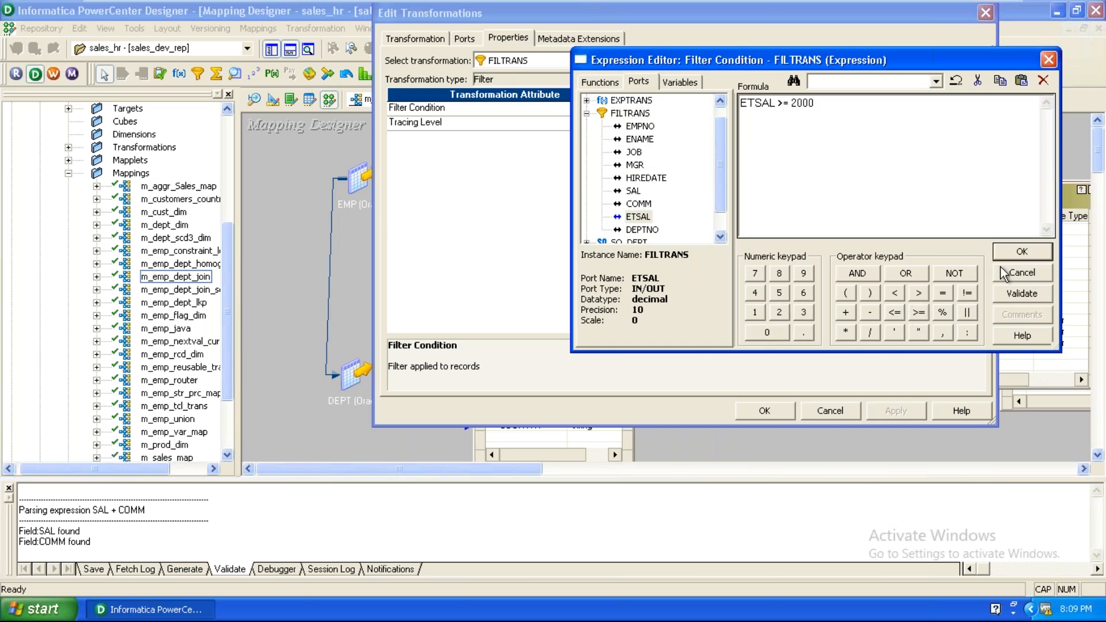
{"action": "left_click", "coordinate": [1021, 252]}
{"action": "left_click", "coordinate": [906, 412]}
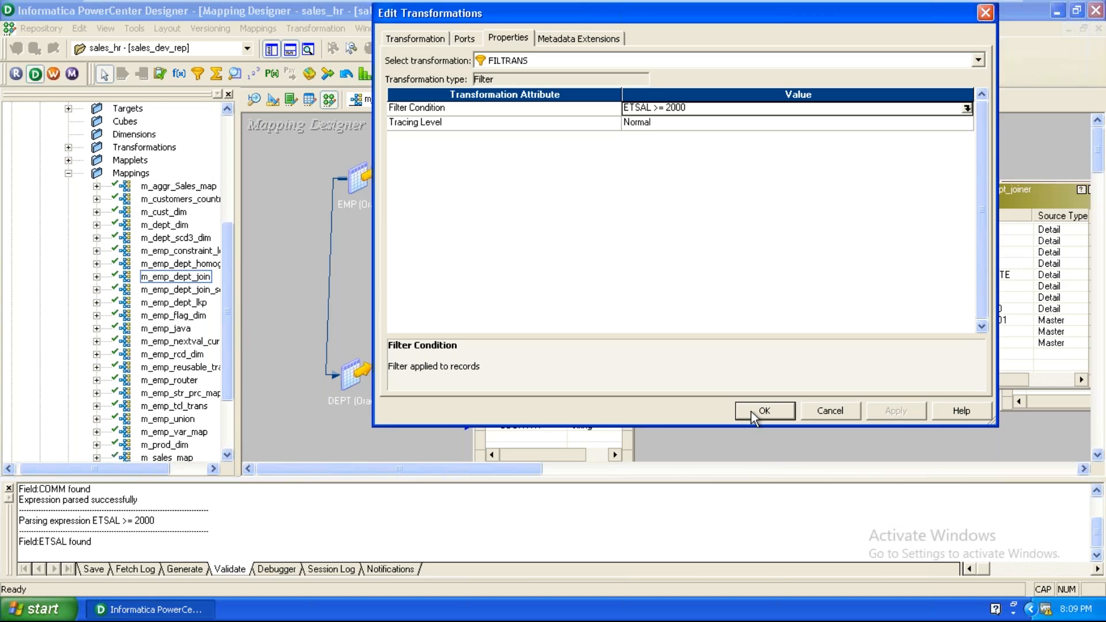
{"action": "left_click", "coordinate": [765, 411]}
Step: Move FILTRANS clear of EXPTRANS and link all its ports except ETSAL to the matching detail ports of emp_dept_joiner
{"action": "left_click_drag", "start_coordinate": [694, 192], "coordinate": [823, 118]}
{"action": "left_click", "coordinate": [775, 167]}
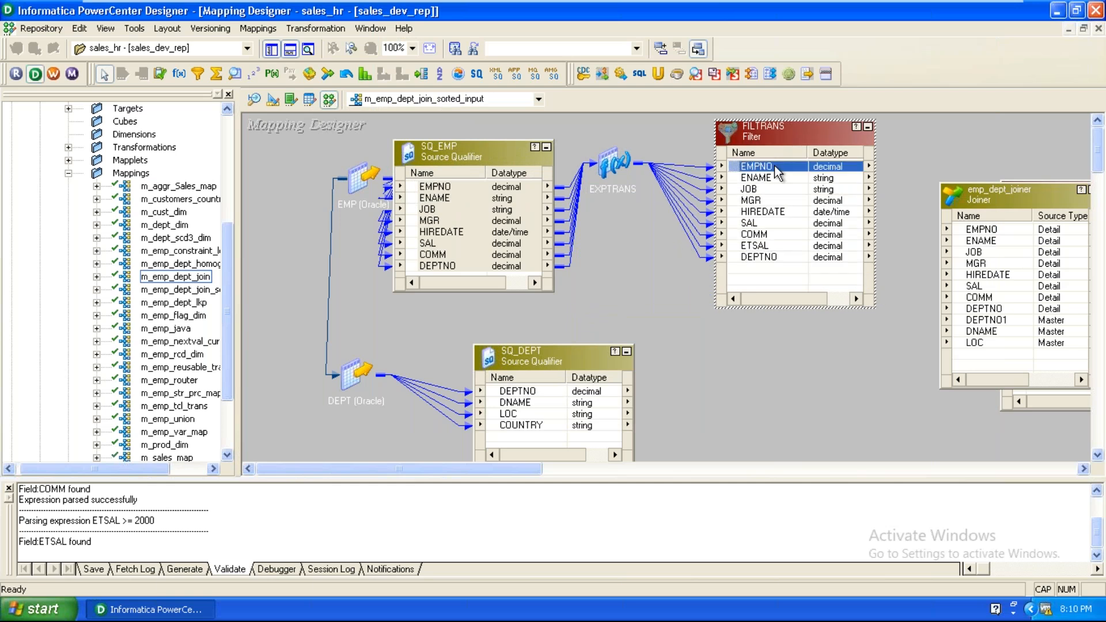
{"action": "left_click", "coordinate": [768, 253], "text": "shift"}
{"action": "left_click", "coordinate": [756, 248], "text": "ctrl"}
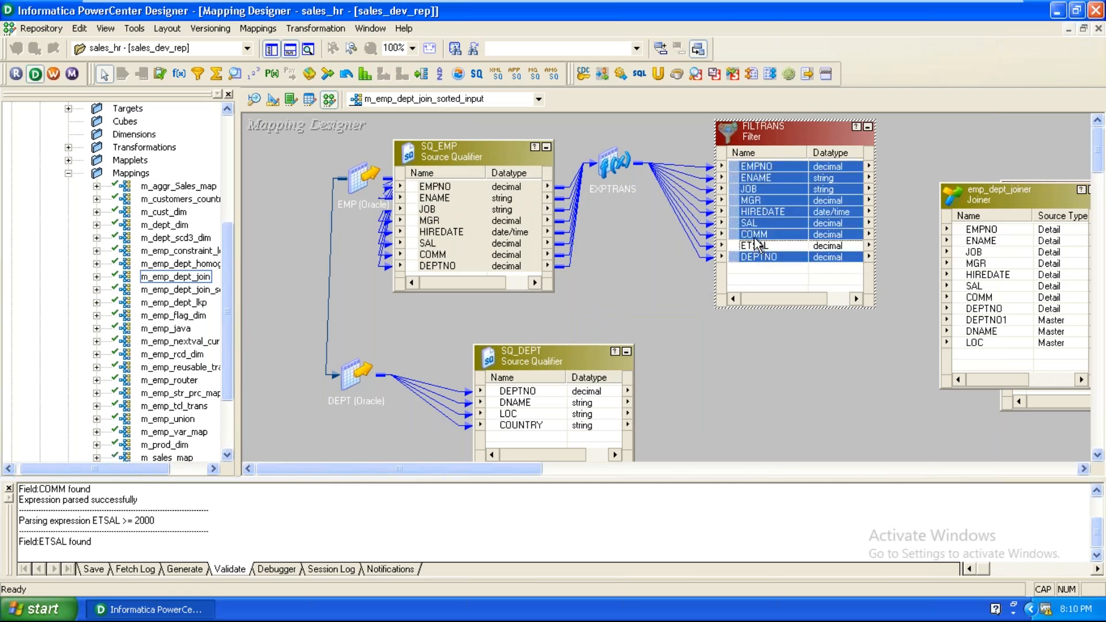
{"action": "left_click_drag", "start_coordinate": [756, 169], "coordinate": [990, 229]}
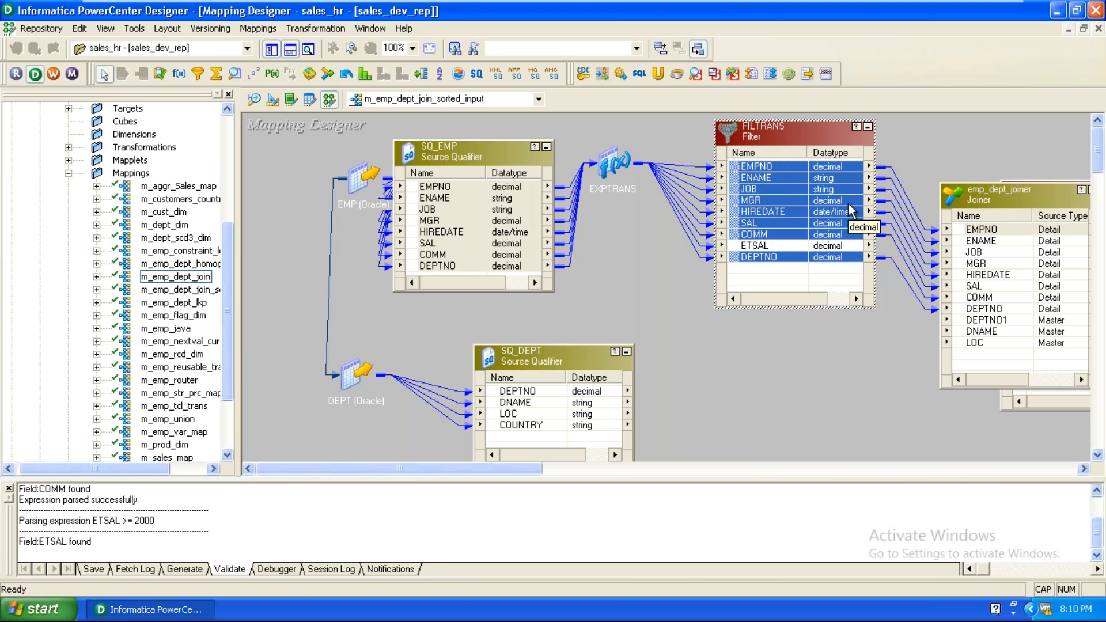
{"action": "left_click", "coordinate": [868, 127]}
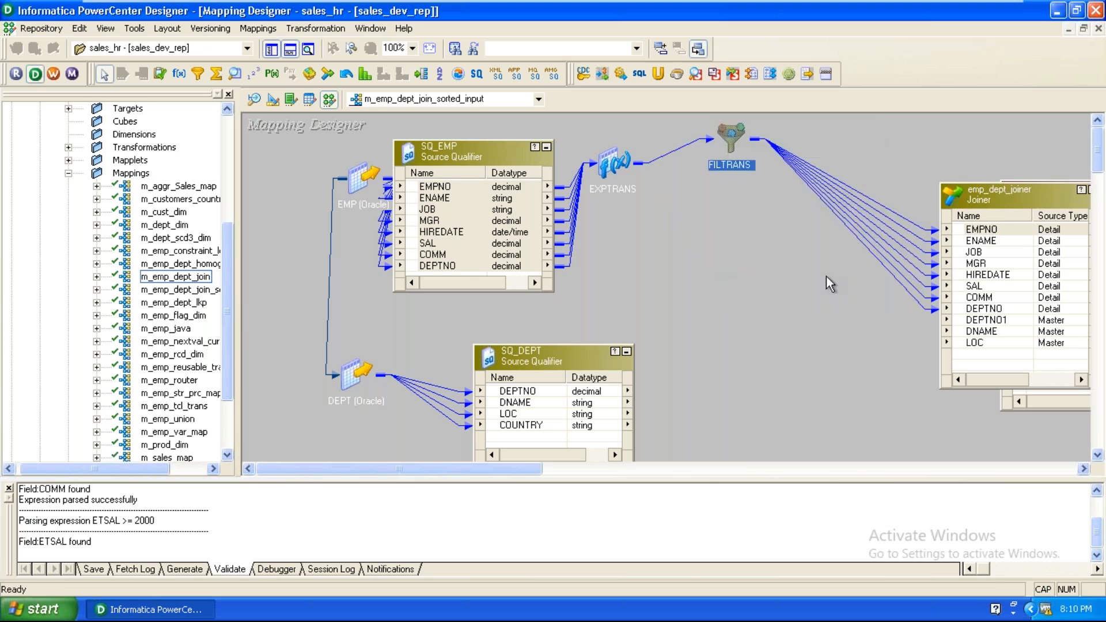
Step: Move SQ_DEPT closer to the Joiner and link its DEPTNO, DNAME and LOC ports to DEPTNO1, DNAME and LOC
{"action": "left_click", "coordinate": [826, 275]}
{"action": "left_click_drag", "start_coordinate": [610, 354], "coordinate": [740, 305]}
{"action": "left_click", "coordinate": [649, 345]}
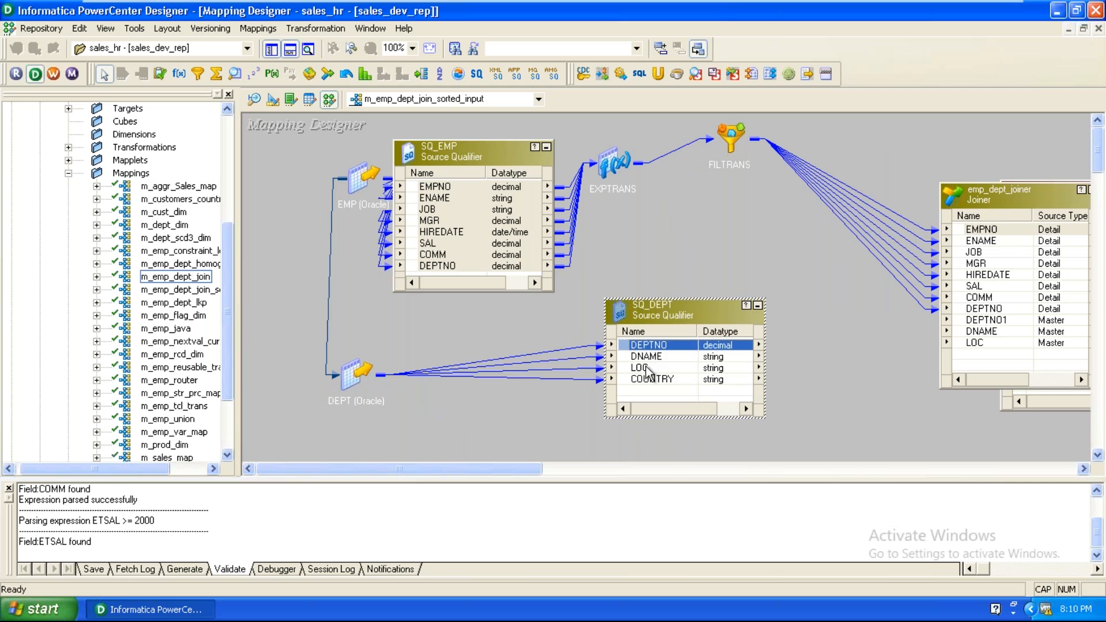
{"action": "left_click", "coordinate": [648, 372], "text": "shift"}
{"action": "left_click_drag", "start_coordinate": [649, 355], "coordinate": [982, 321]}
{"action": "left_click", "coordinate": [862, 398]}
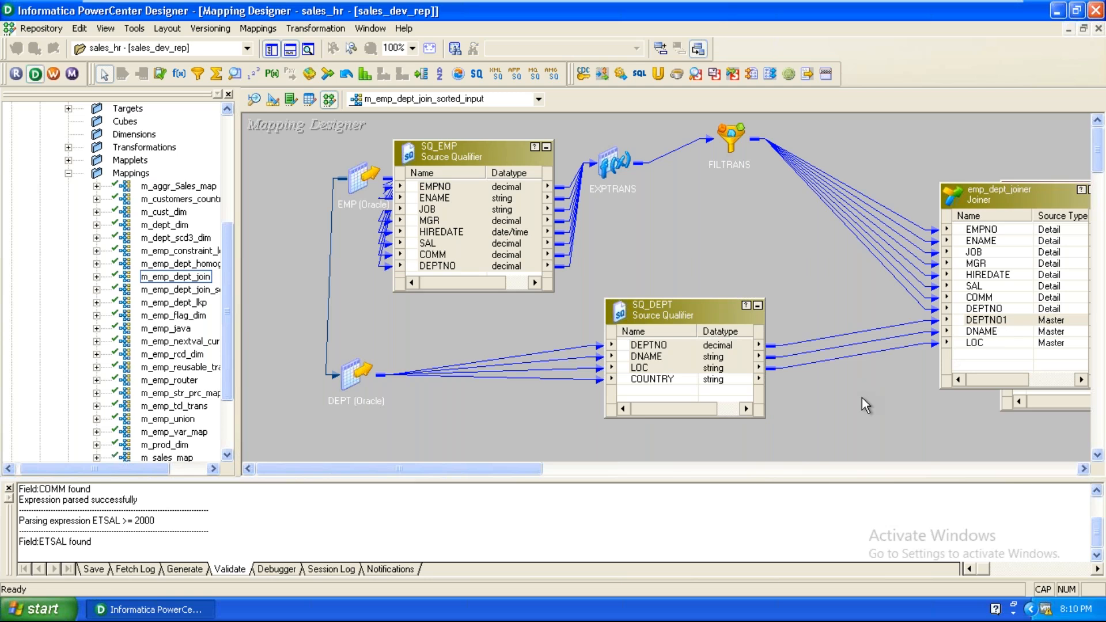
Step: Spread out EMP_DEPT_TGT, emp_dept_joiner and SQ_DEPT to make room between the transformations
{"action": "left_click_drag", "start_coordinate": [517, 471], "coordinate": [629, 478]}
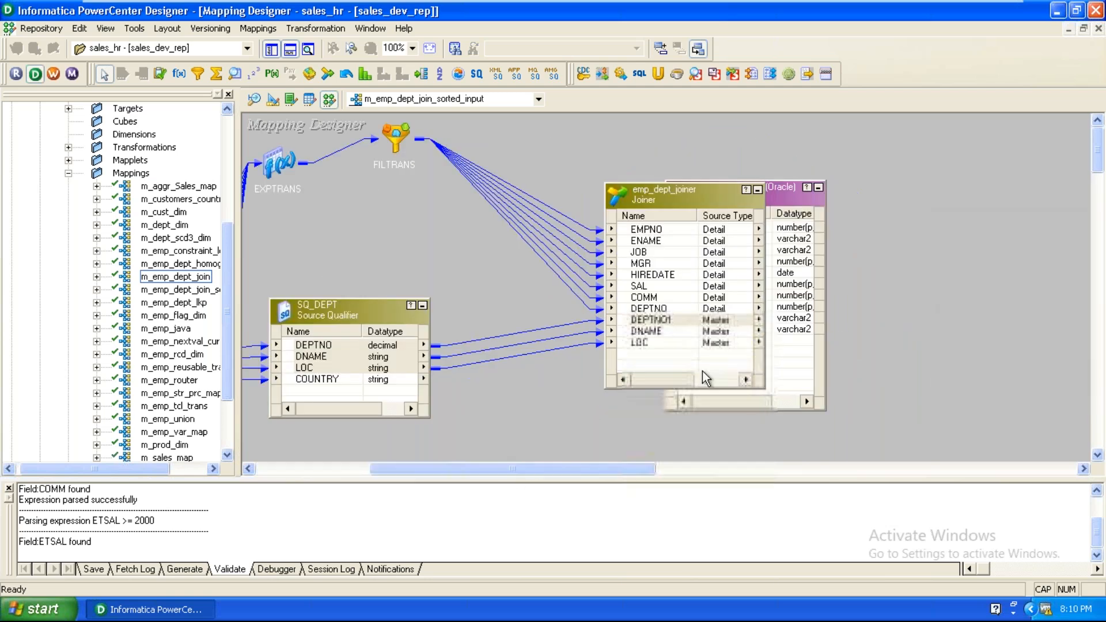
{"action": "left_click_drag", "start_coordinate": [805, 201], "coordinate": [1065, 188]}
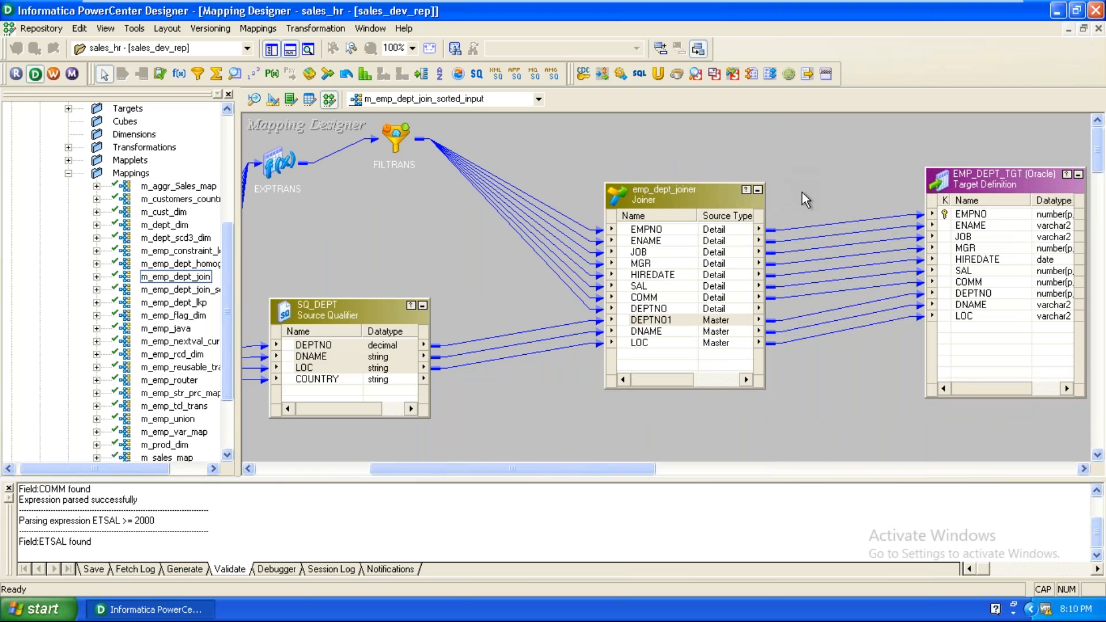
{"action": "left_click_drag", "start_coordinate": [688, 190], "coordinate": [700, 166]}
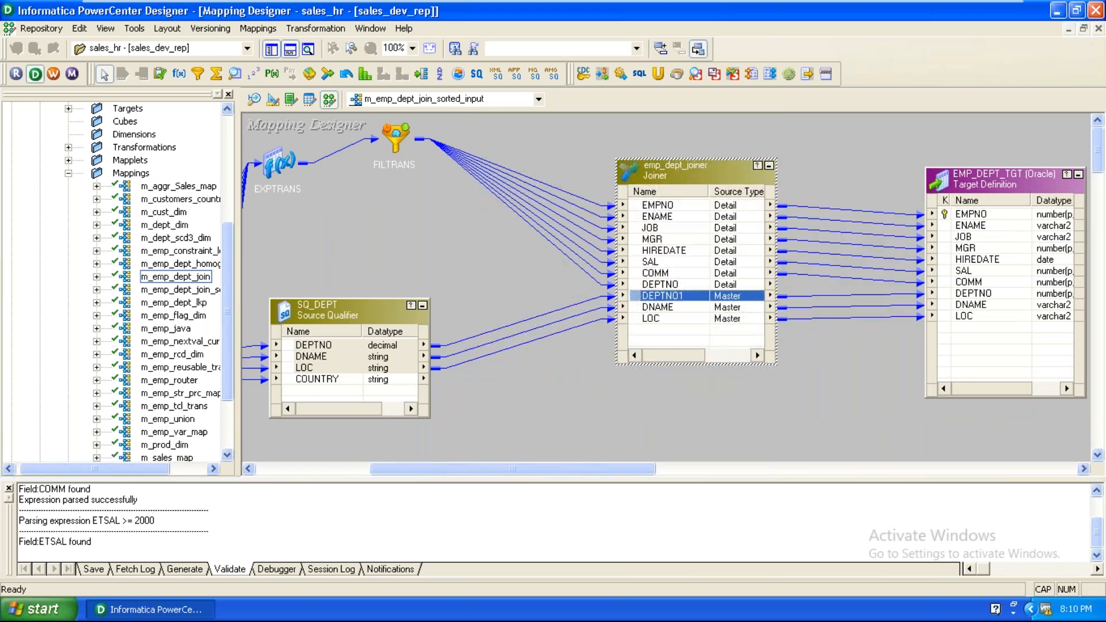
{"action": "double_click", "coordinate": [699, 167]}
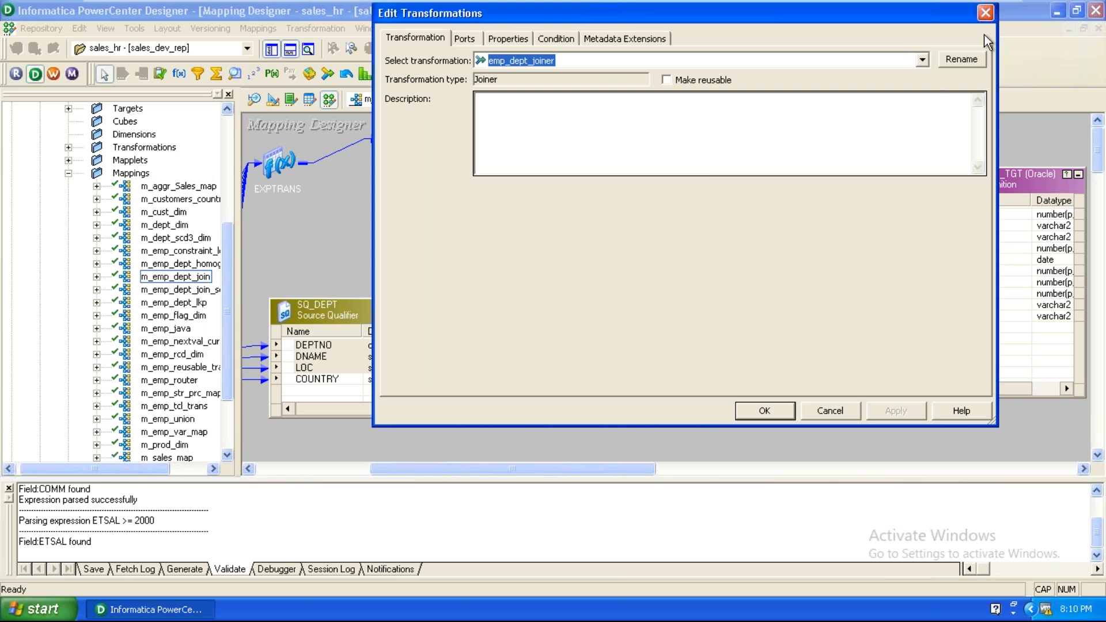
{"action": "left_click", "coordinate": [986, 12]}
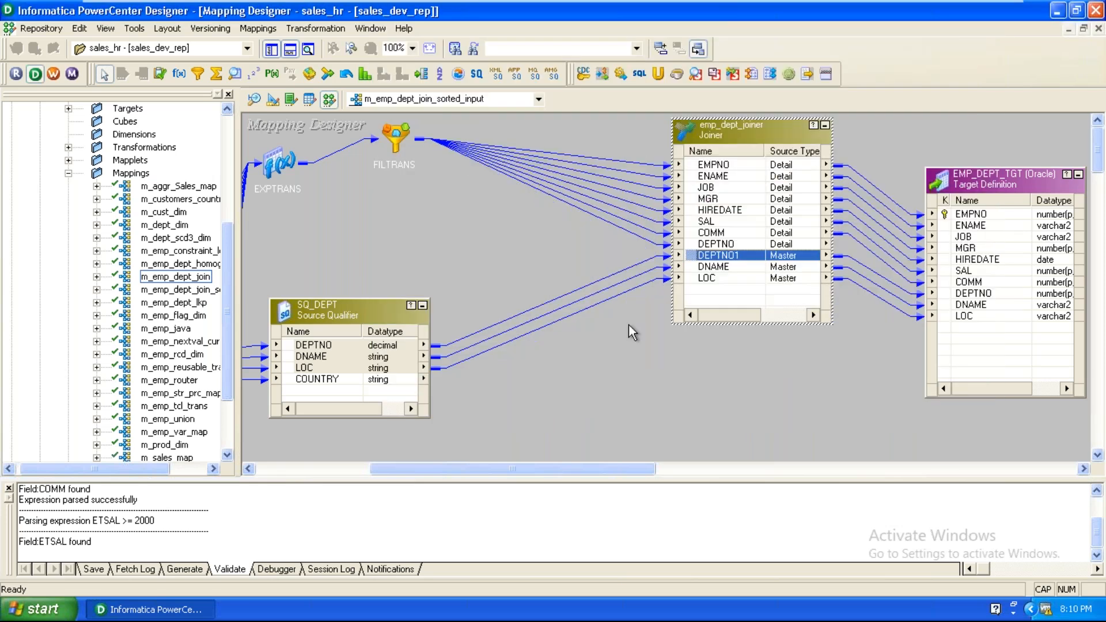
{"action": "left_click_drag", "start_coordinate": [321, 306], "coordinate": [376, 271]}
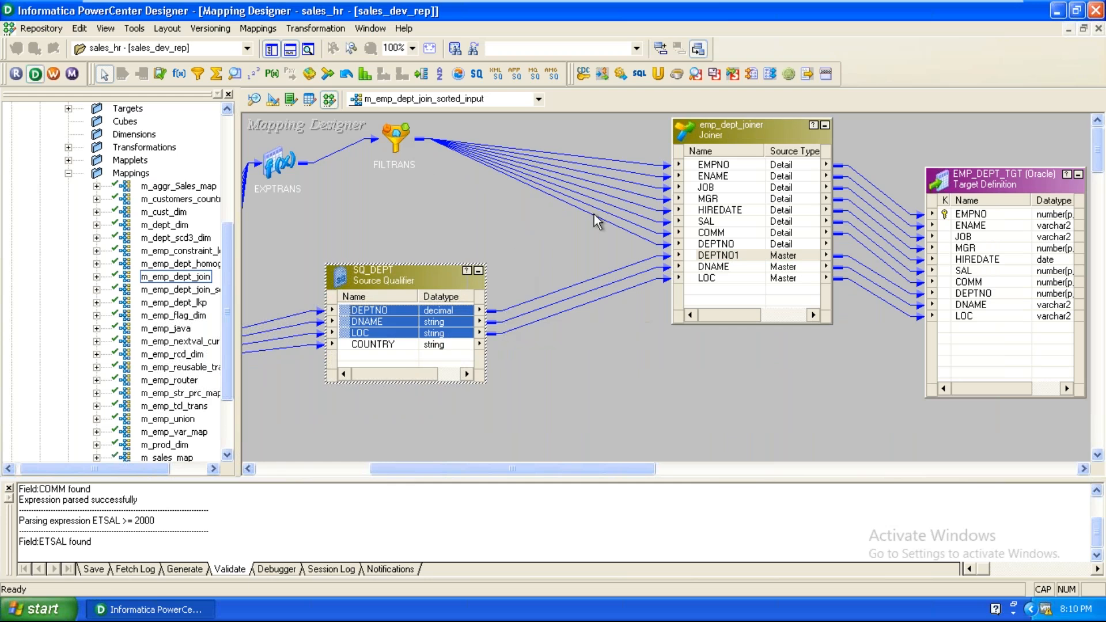
Step: Delete the links between SQ_DEPT and emp_dept_joiner
{"action": "left_click", "coordinate": [644, 364]}
{"action": "left_click_drag", "start_coordinate": [579, 261], "coordinate": [608, 347]}
{"action": "key", "text": "Delete"}
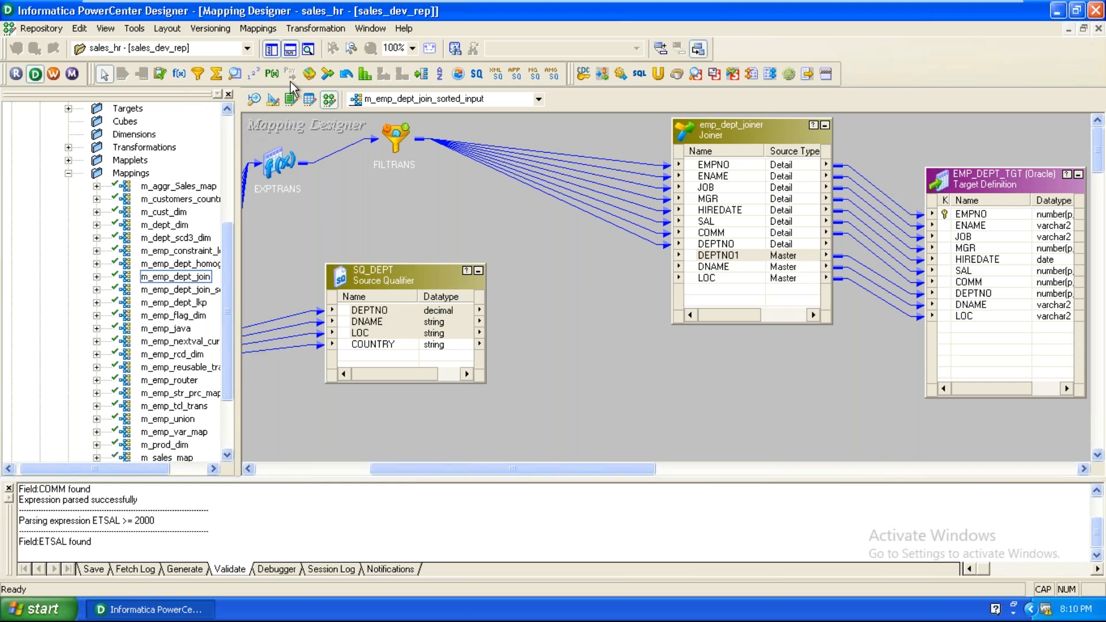
Step: Add a Sorter transformation between SQ_DEPT and emp_dept_joiner and link DEPTNO, DNAME and LOC from SQ_DEPT into it
{"action": "left_click", "coordinate": [440, 73]}
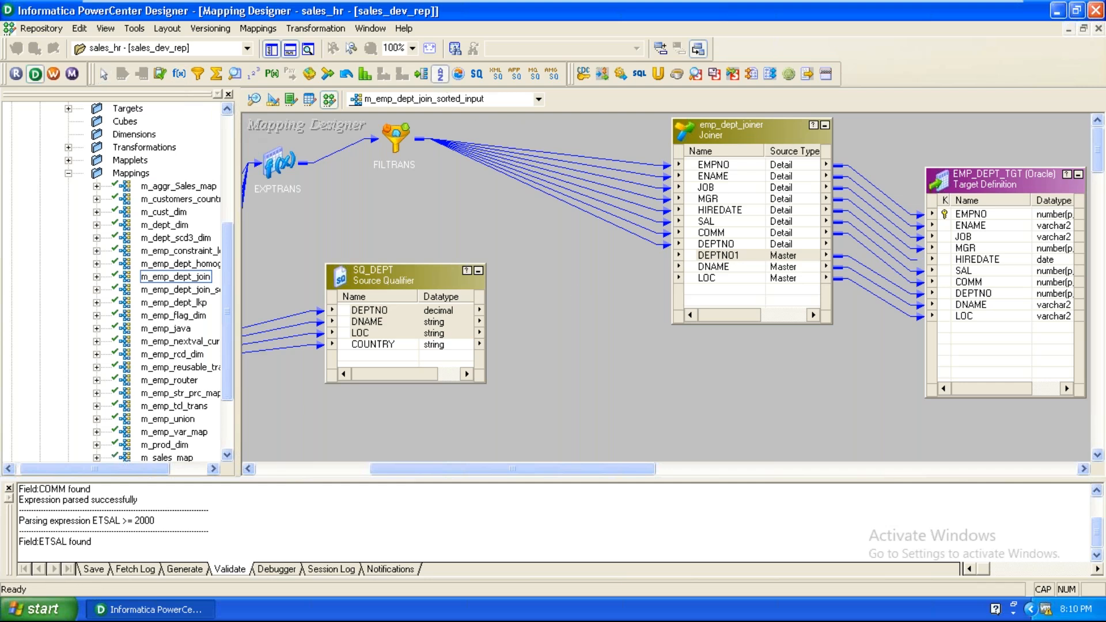
{"action": "left_click", "coordinate": [580, 297]}
{"action": "left_click_drag", "start_coordinate": [357, 312], "coordinate": [628, 357]}
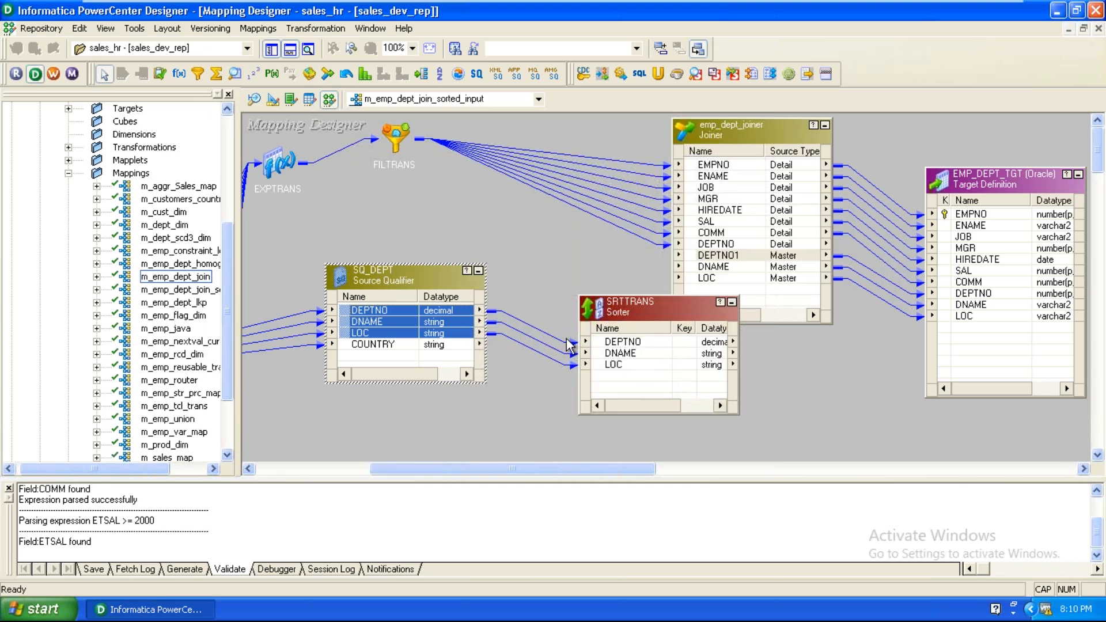
{"action": "left_click", "coordinate": [478, 270]}
{"action": "left_click_drag", "start_coordinate": [634, 308], "coordinate": [496, 272]}
Step: Mark DEPTNO as the ascending sort key of the Sorter and save the change
{"action": "double_click", "coordinate": [495, 272]}
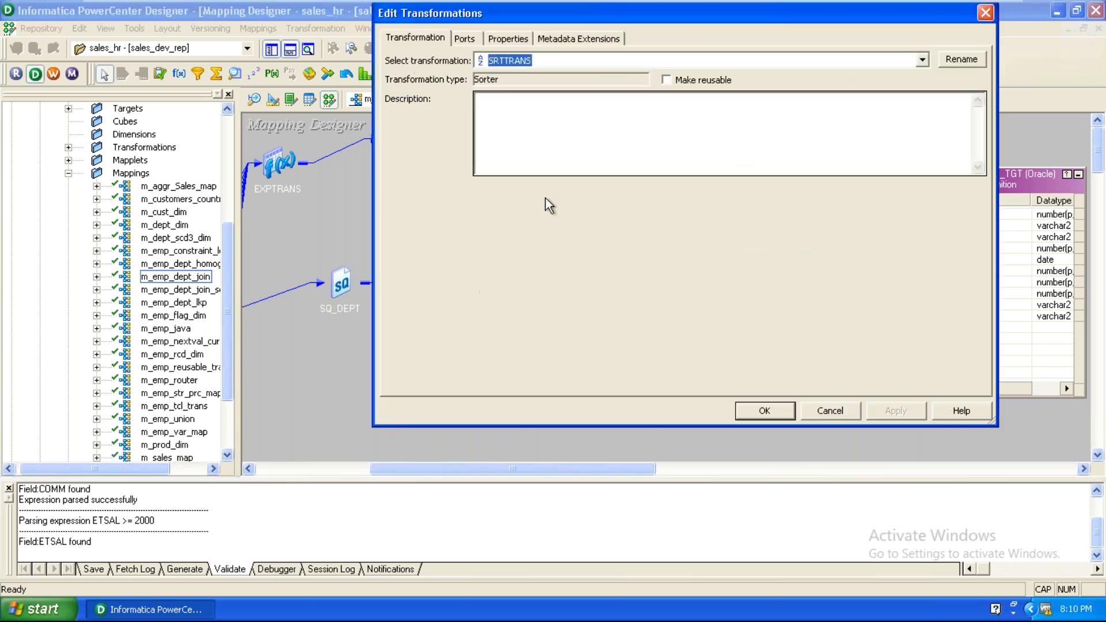
{"action": "left_click", "coordinate": [452, 40]}
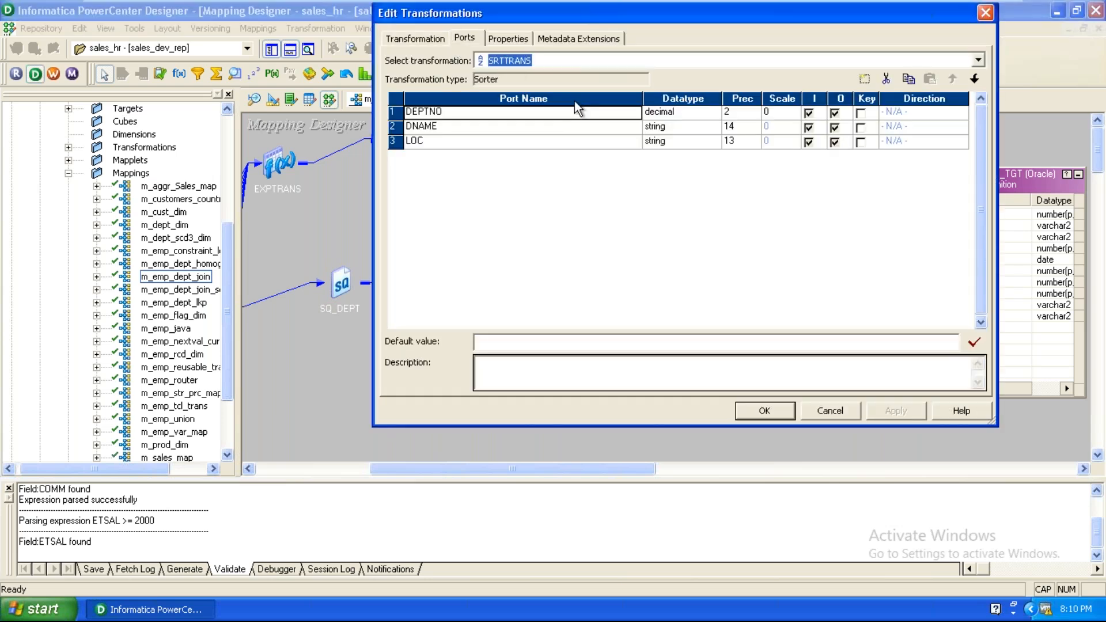
{"action": "left_click", "coordinate": [861, 112]}
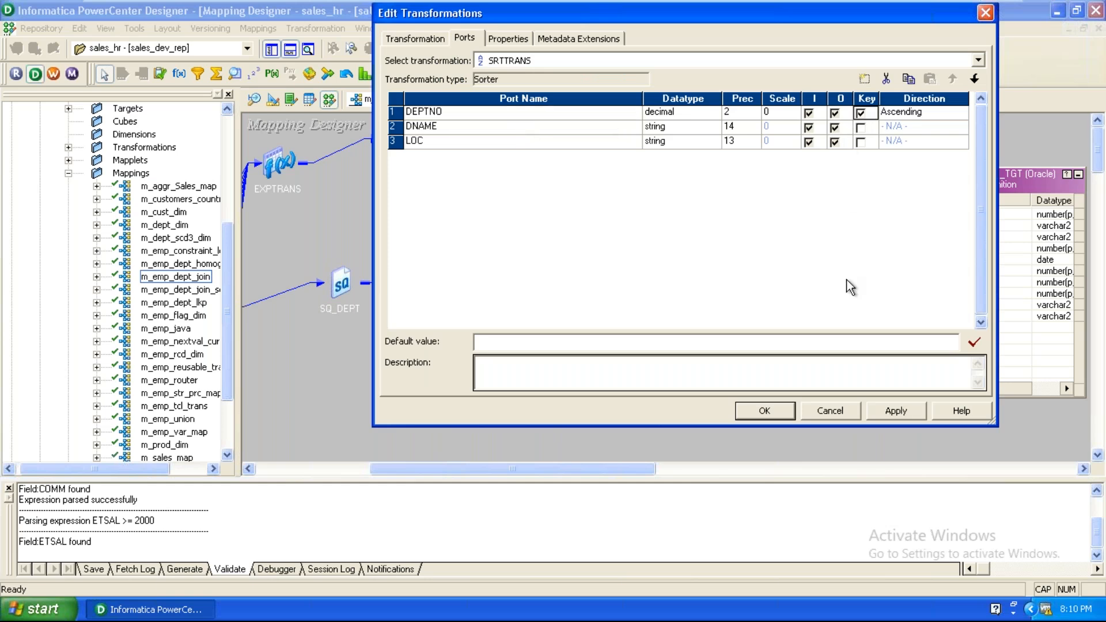
{"action": "left_click", "coordinate": [772, 411]}
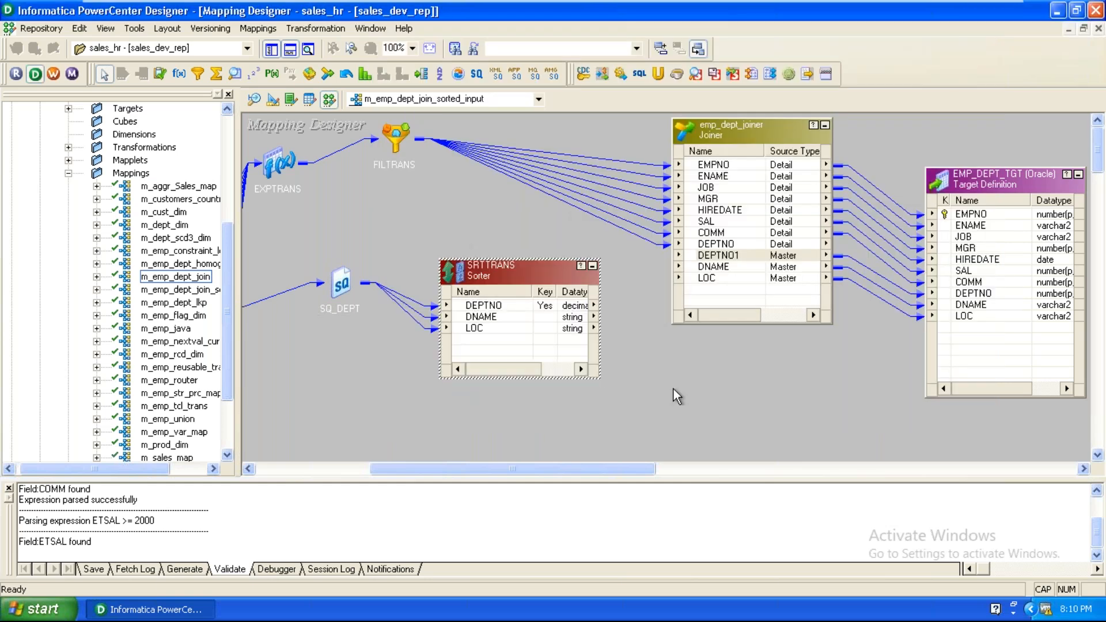
Step: Link the Sorter's DEPTNO, DNAME and LOC ports to DEPTNO1, DNAME and LOC in emp_dept_joiner
{"action": "right_click", "coordinate": [489, 306]}
{"action": "left_click", "coordinate": [512, 313]}
{"action": "left_click_drag", "start_coordinate": [495, 317], "coordinate": [714, 256]}
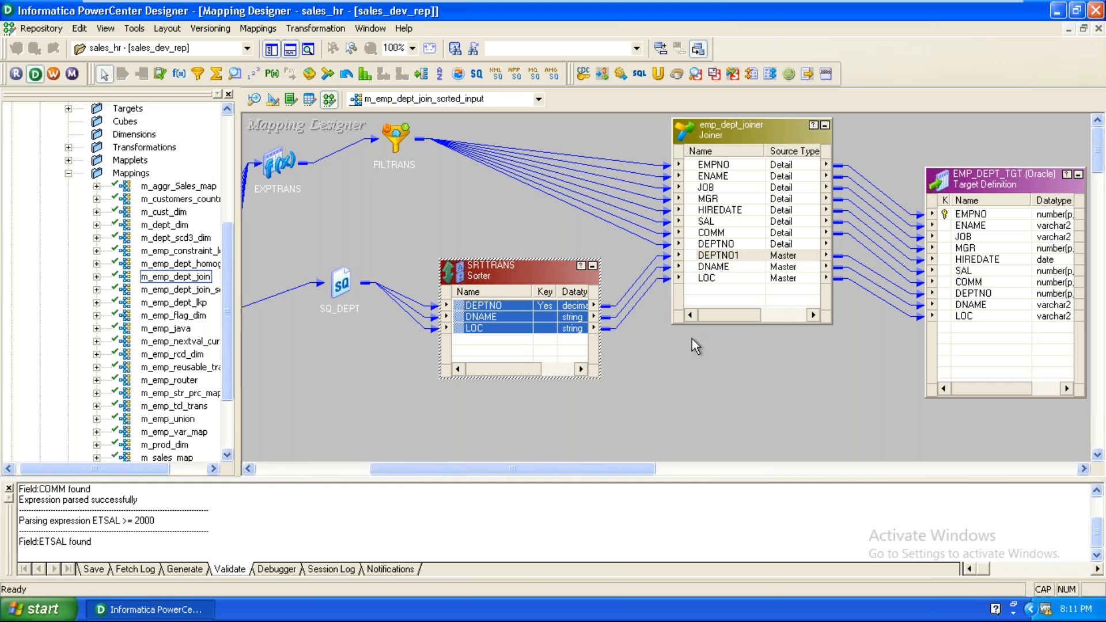
Step: Enable the Sorted Input property of emp_dept_joiner and save the change
{"action": "double_click", "coordinate": [773, 150]}
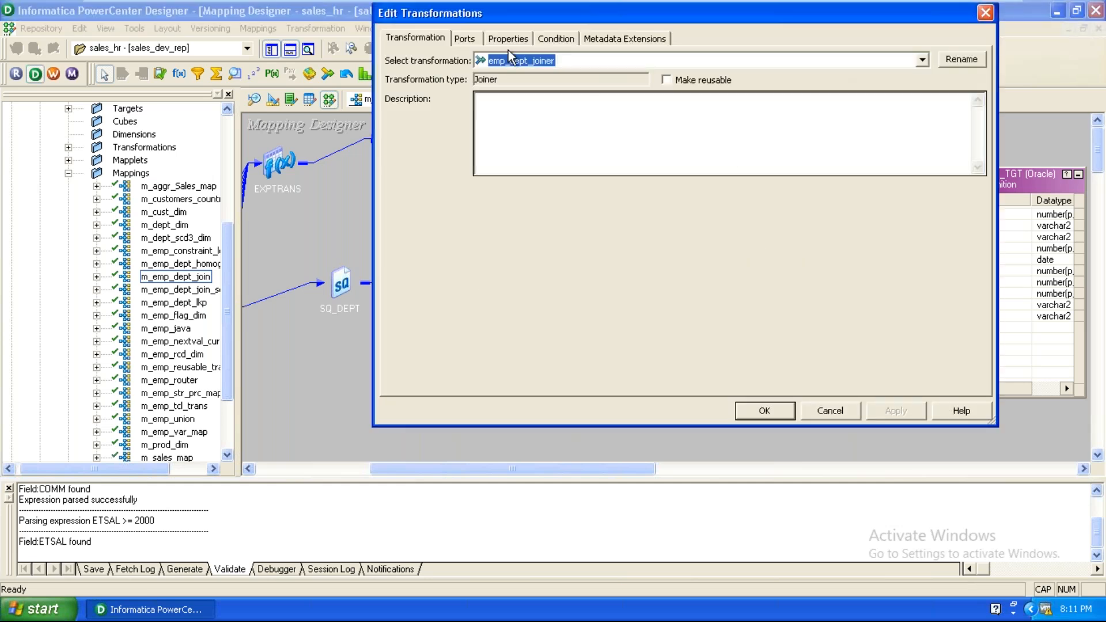
{"action": "left_click", "coordinate": [503, 40]}
{"action": "left_click", "coordinate": [464, 226]}
{"action": "left_click", "coordinate": [628, 229]}
{"action": "left_click", "coordinate": [904, 414]}
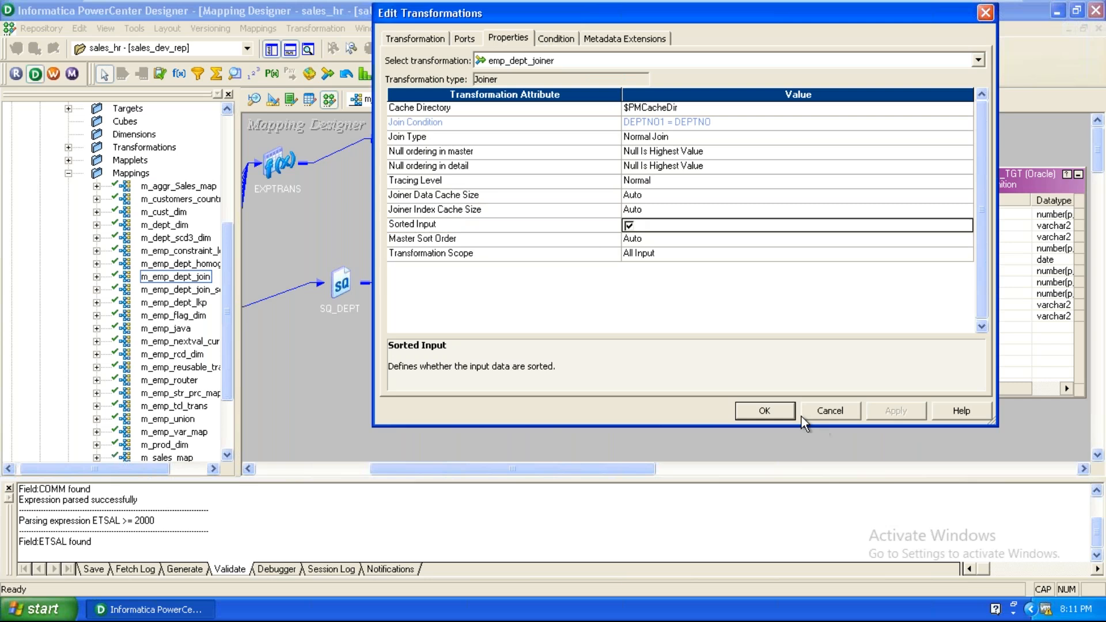
{"action": "left_click", "coordinate": [792, 416]}
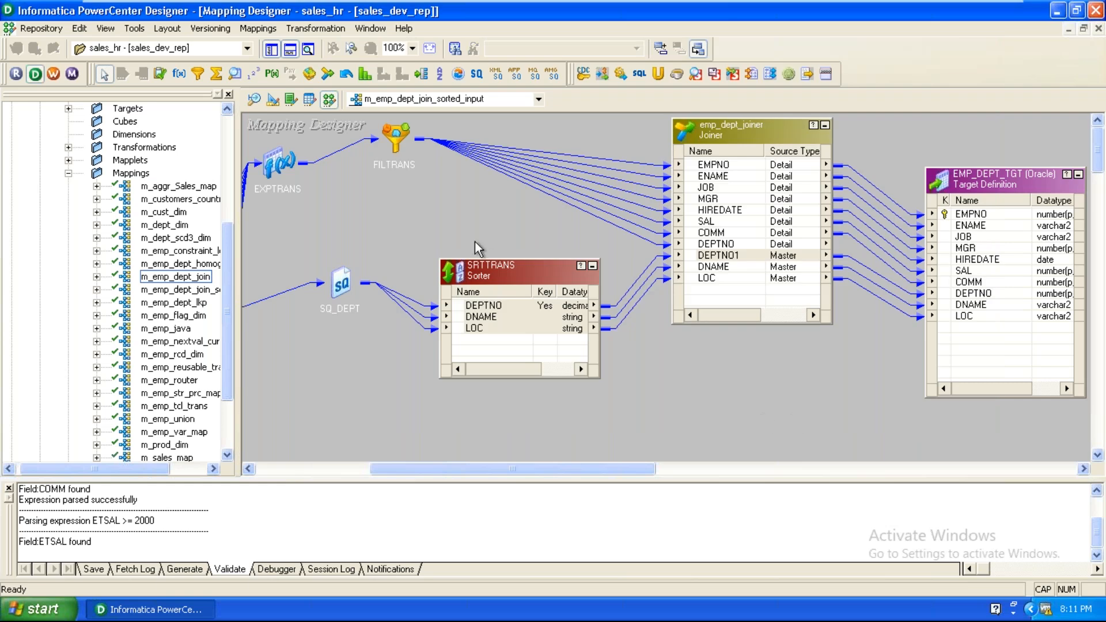
Step: Delete all links from the FILTRANS filter to the detail ports of emp_dept_joiner
{"action": "left_click_drag", "start_coordinate": [494, 265], "coordinate": [401, 290]}
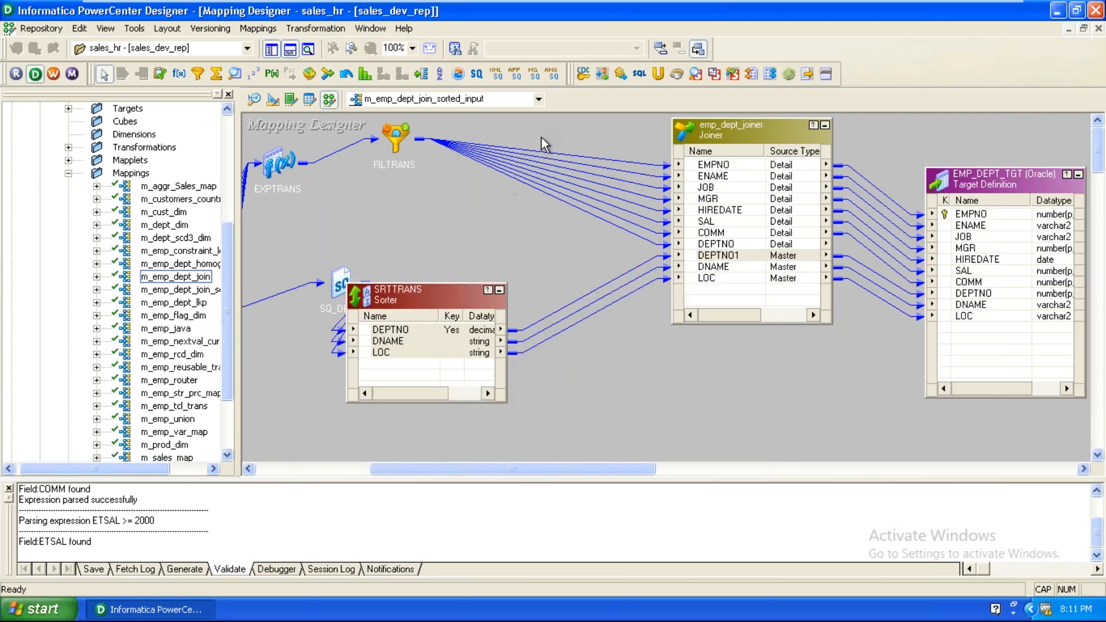
{"action": "left_click", "coordinate": [420, 161]}
{"action": "double_click", "coordinate": [401, 138]}
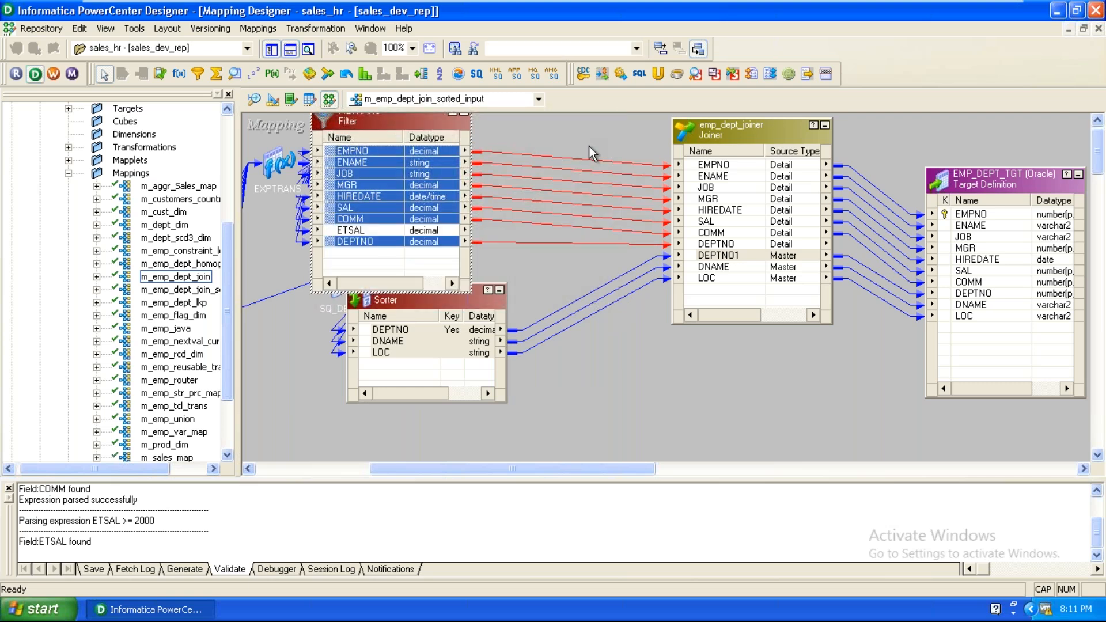
{"action": "key", "text": "Delete"}
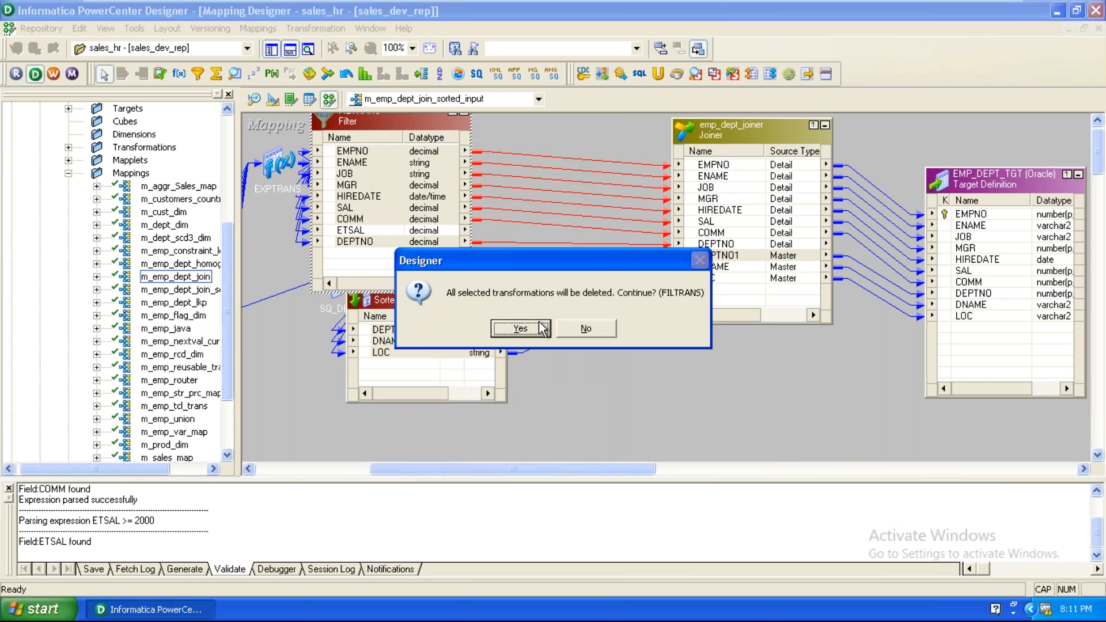
{"action": "left_click", "coordinate": [565, 327]}
{"action": "left_click", "coordinate": [558, 157]}
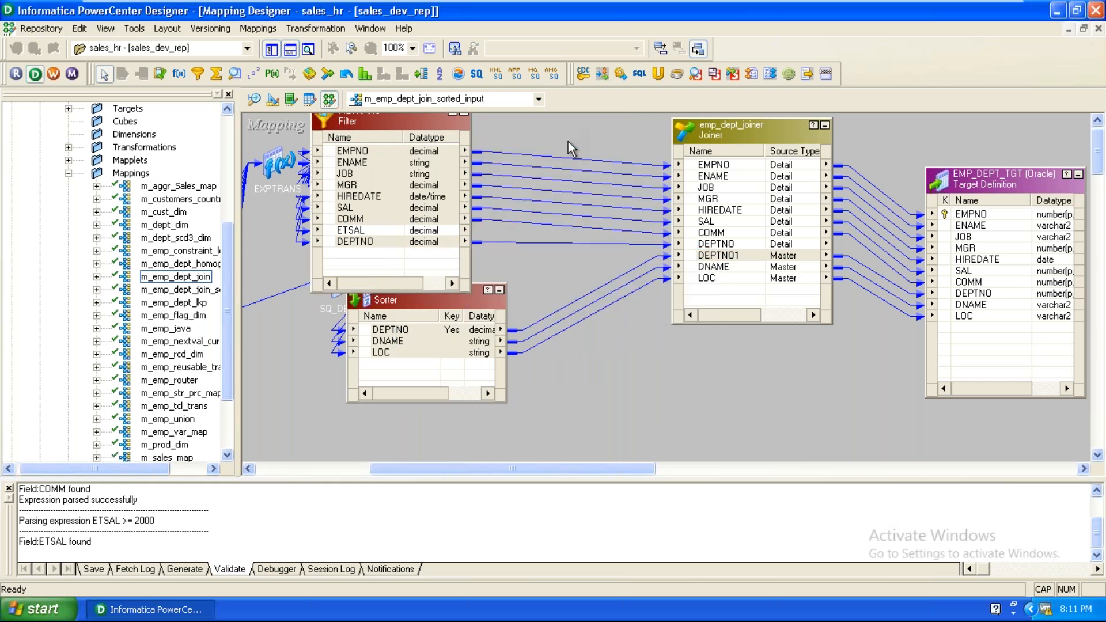
{"action": "left_click_drag", "start_coordinate": [571, 262], "coordinate": [579, 147]}
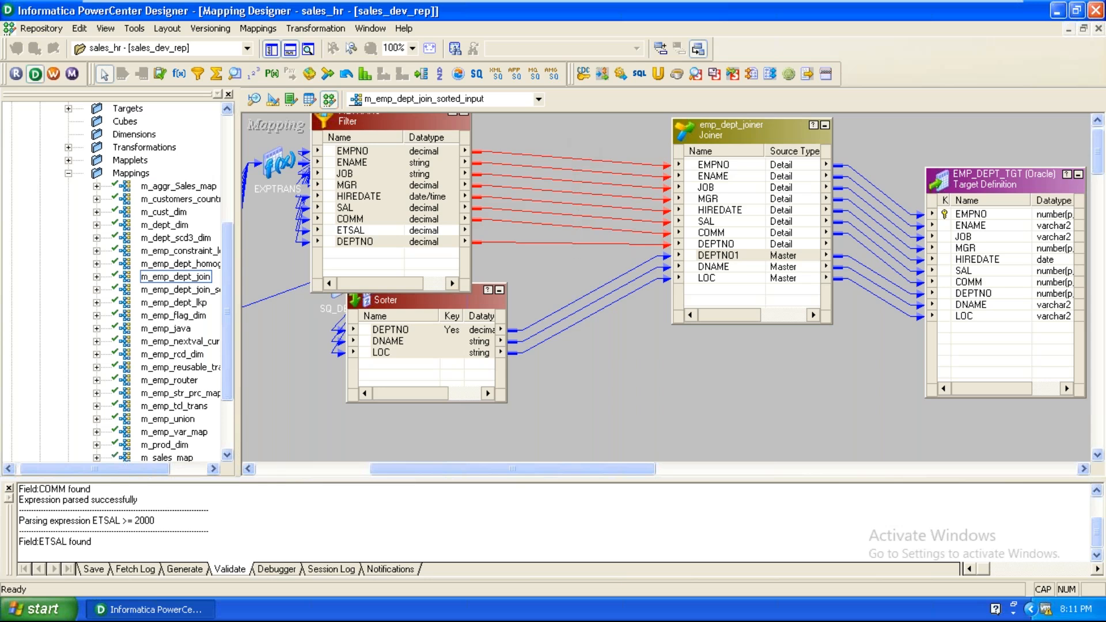
{"action": "key", "text": "Delete"}
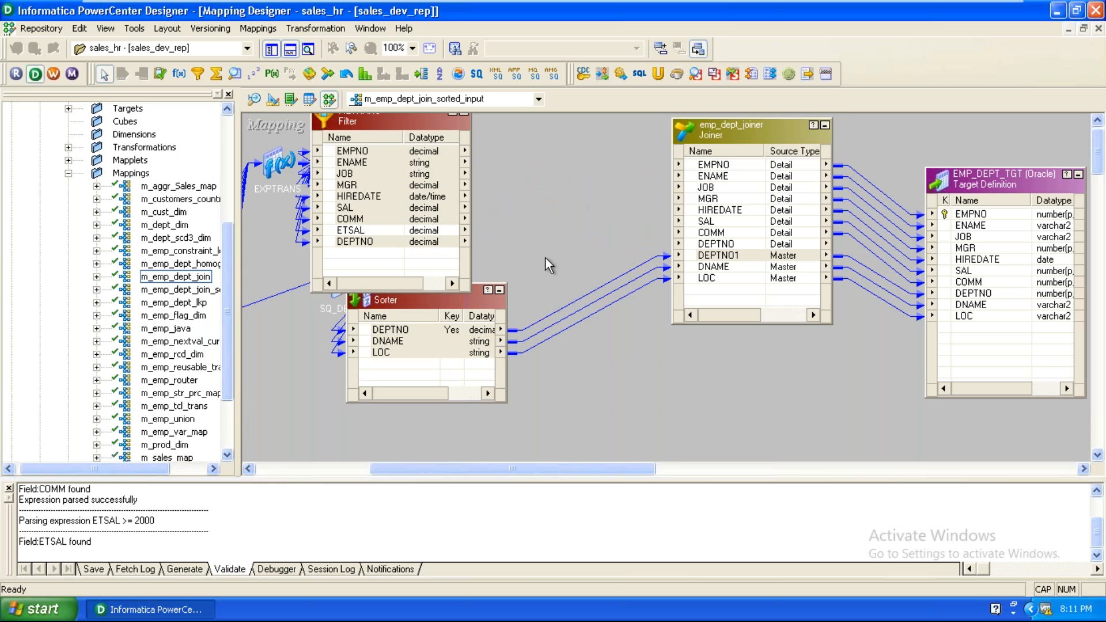
Step: Add a second Sorter between FILTRANS and emp_dept_joiner and link all FILTRANS ports except ETSAL into it
{"action": "left_click", "coordinate": [441, 74]}
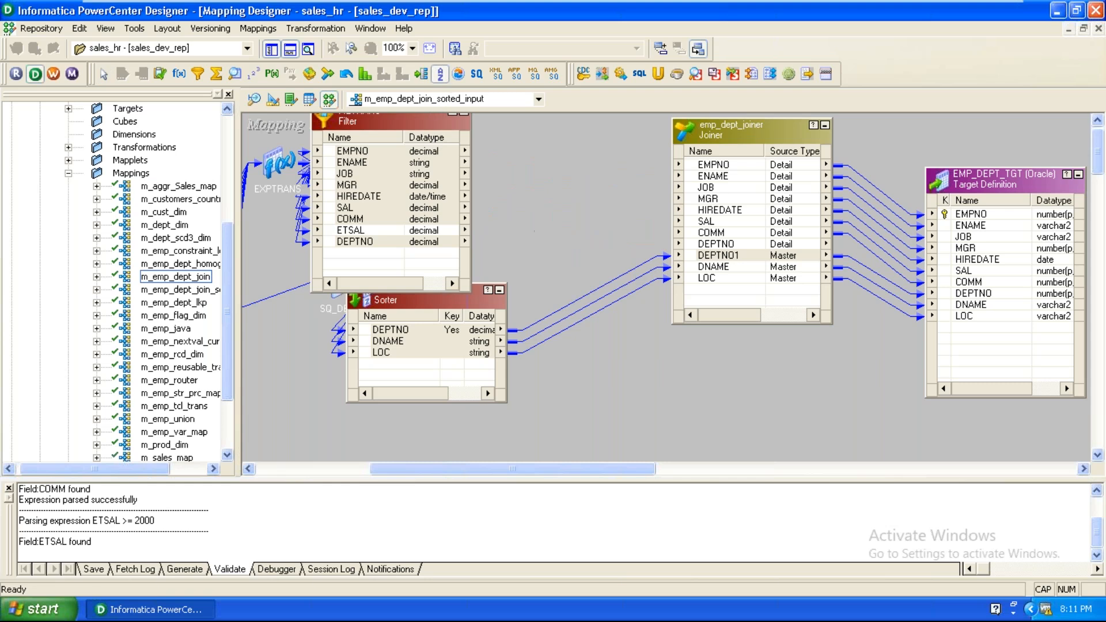
{"action": "left_click", "coordinate": [541, 212]}
{"action": "left_click_drag", "start_coordinate": [354, 151], "coordinate": [618, 280]}
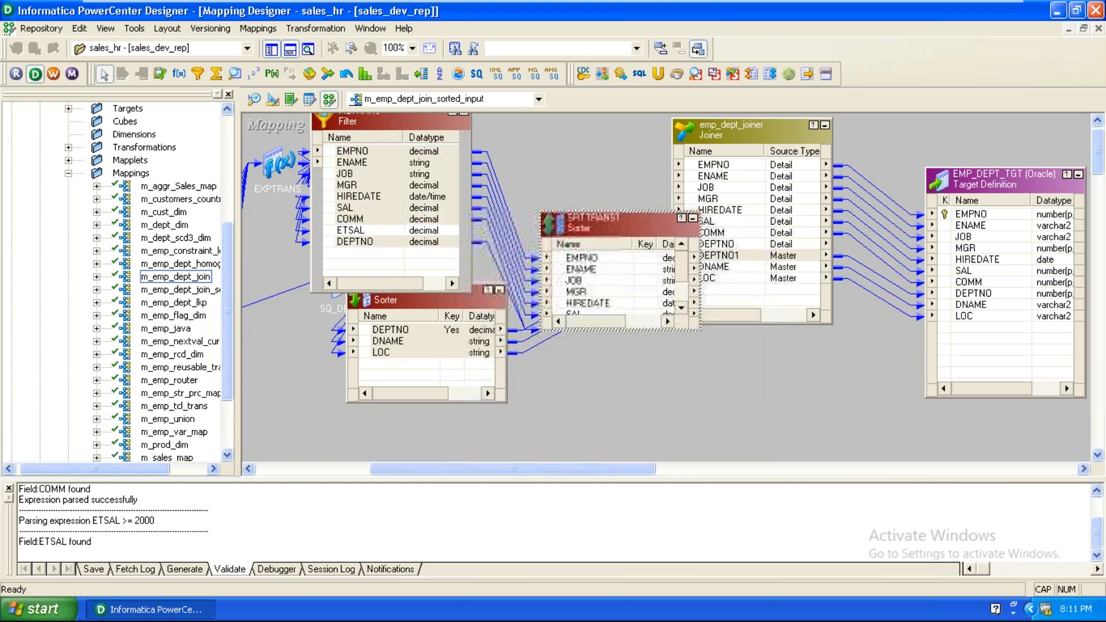
Step: Mark DEPTNO as the ascending sort key of the Sorter that follows FILTRANS and save the change
{"action": "double_click", "coordinate": [608, 225]}
{"action": "left_click", "coordinate": [507, 38]}
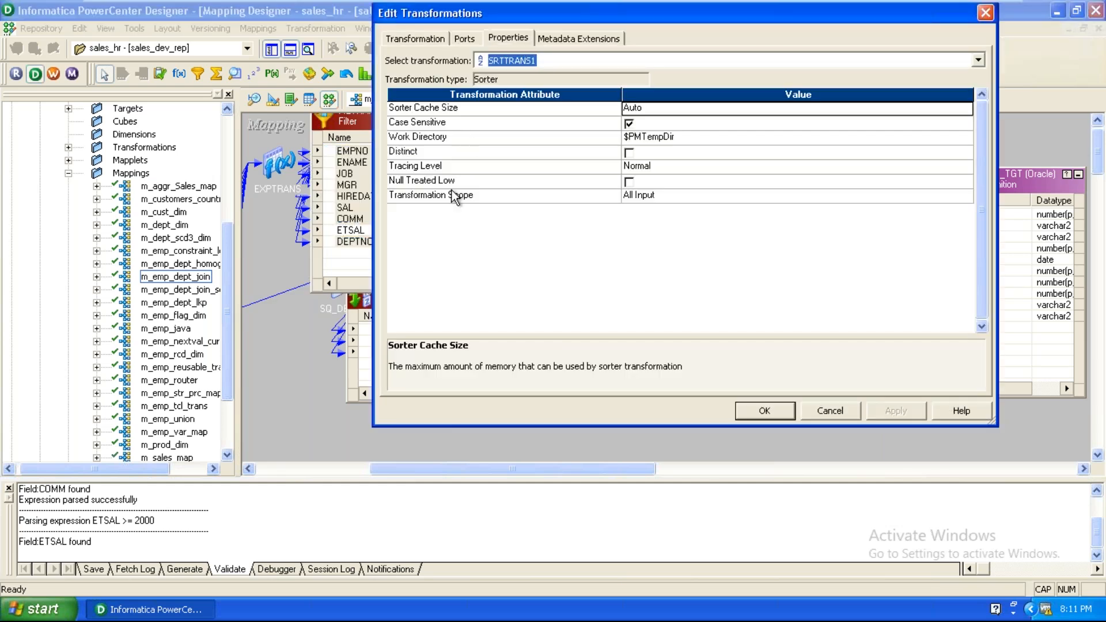
{"action": "left_click", "coordinate": [462, 41]}
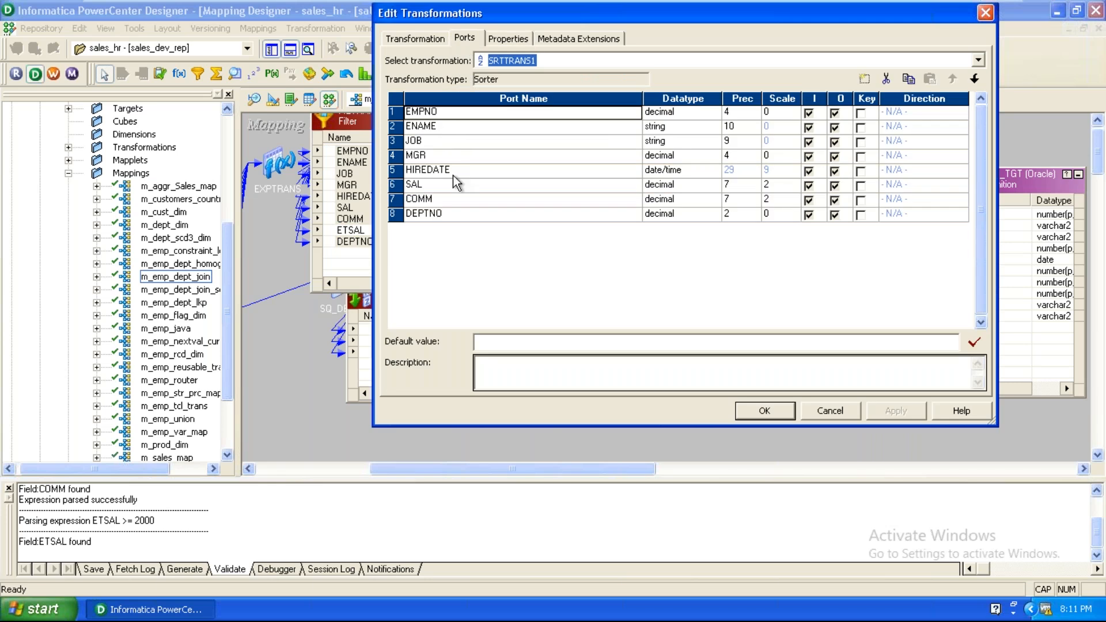
{"action": "left_click", "coordinate": [483, 215]}
{"action": "left_click", "coordinate": [861, 214]}
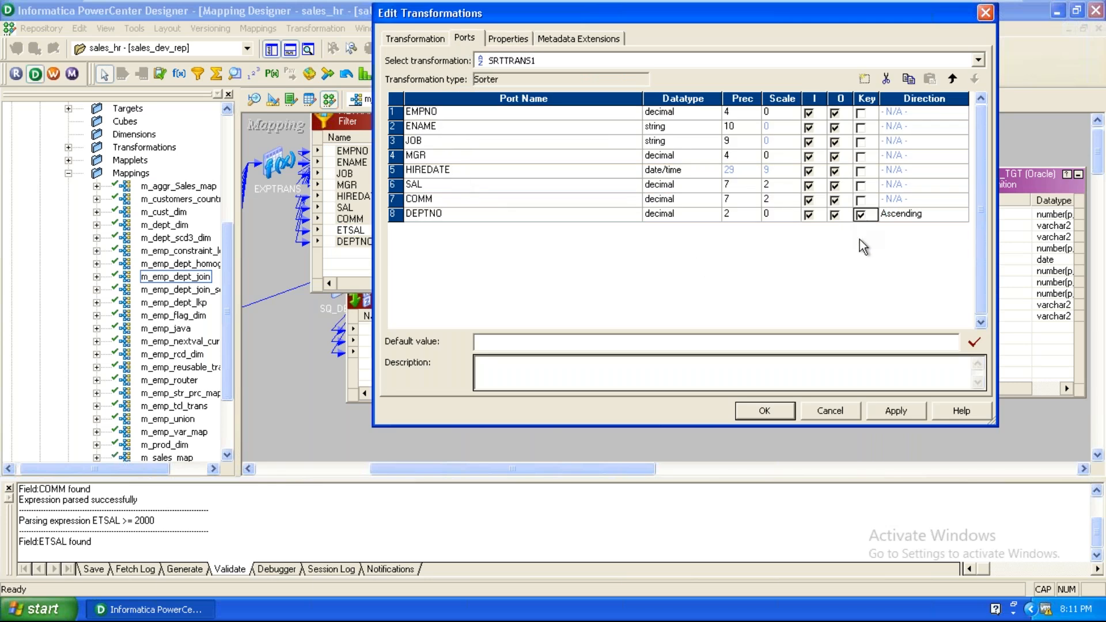
{"action": "left_click", "coordinate": [896, 411]}
{"action": "left_click", "coordinate": [765, 410]}
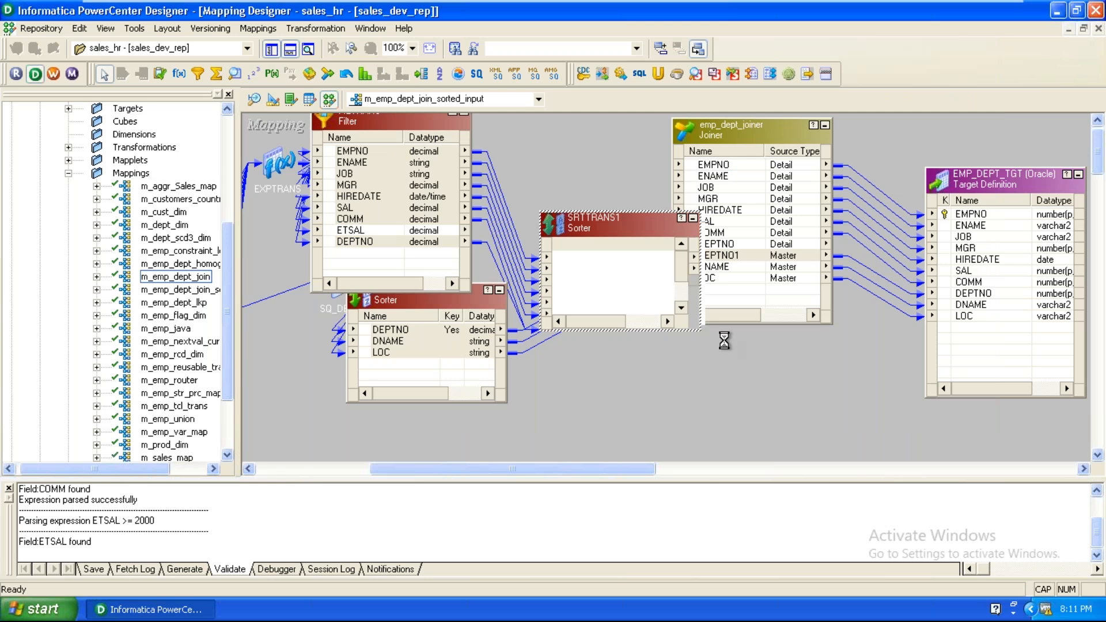
Step: Place SRTTRANS1 beside FILTRANS and link its ports, EMPNO through DEPTNO, to the matching detail ports of emp_dept_joiner
{"action": "left_click_drag", "start_coordinate": [628, 225], "coordinate": [544, 121]}
{"action": "right_click", "coordinate": [525, 167]}
{"action": "left_click", "coordinate": [554, 175]}
{"action": "left_click_drag", "start_coordinate": [510, 167], "coordinate": [770, 176]}
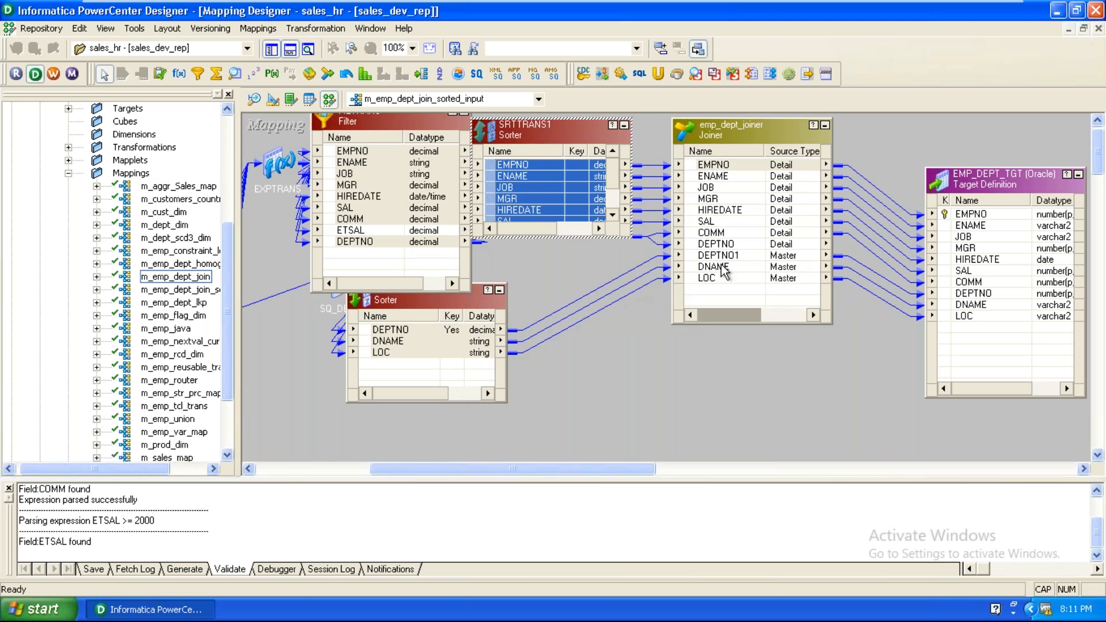
Step: Space out the joiner, target, Sorter and Filter, and arrange the whole mapping as icons
{"action": "left_click_drag", "start_coordinate": [744, 139], "coordinate": [830, 144]}
{"action": "left_click_drag", "start_coordinate": [976, 195], "coordinate": [1031, 189]}
{"action": "left_click_drag", "start_coordinate": [454, 295], "coordinate": [553, 325]}
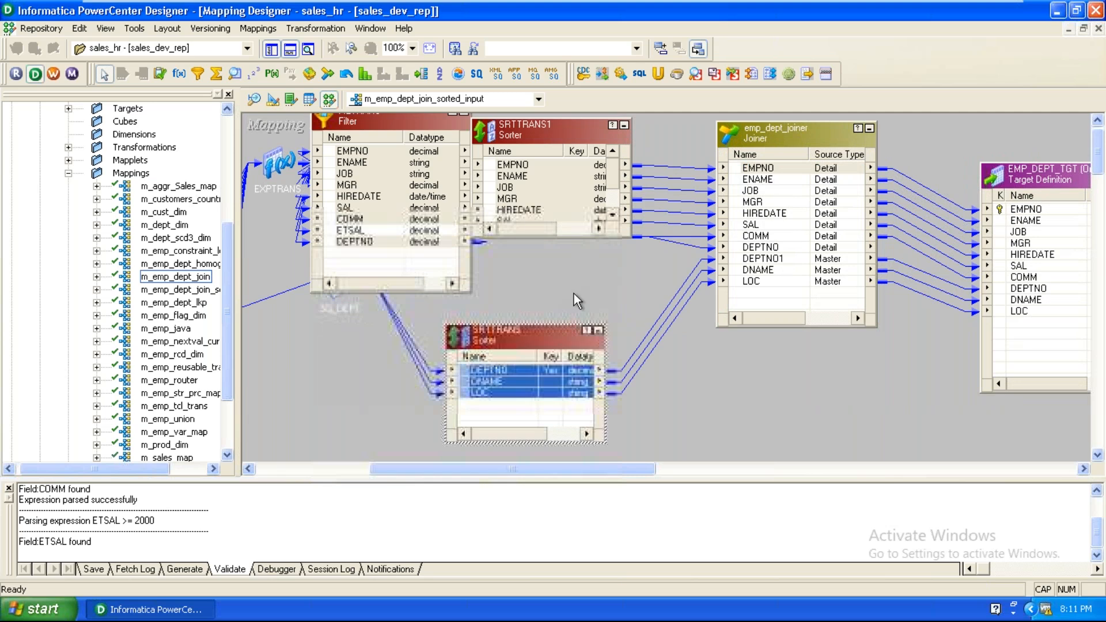
{"action": "left_click_drag", "start_coordinate": [420, 127], "coordinate": [380, 150]}
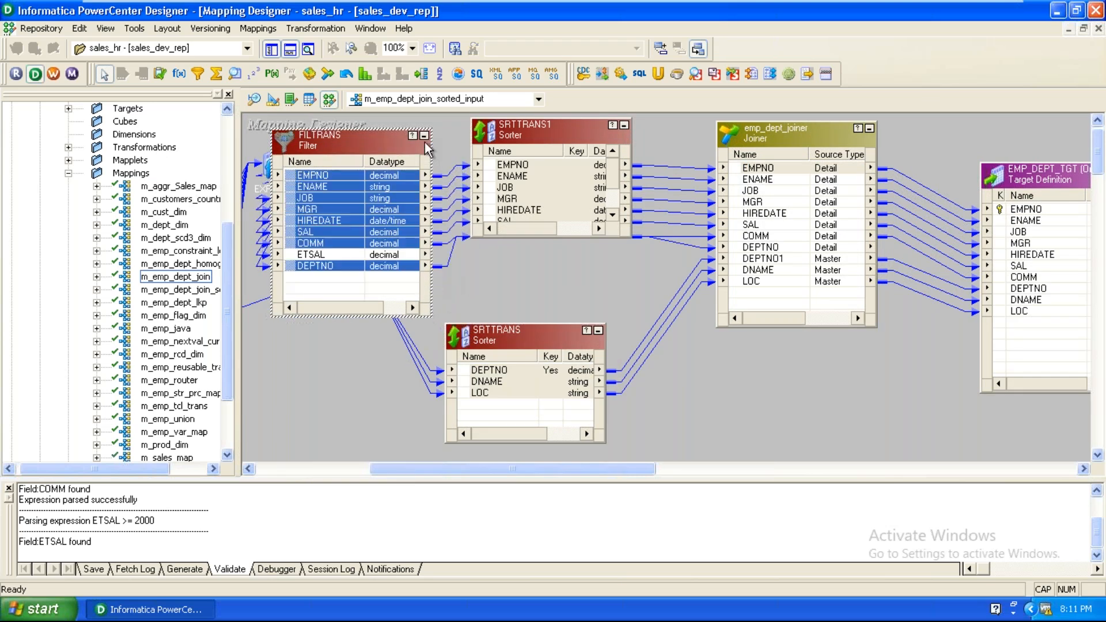
{"action": "left_click", "coordinate": [424, 136]}
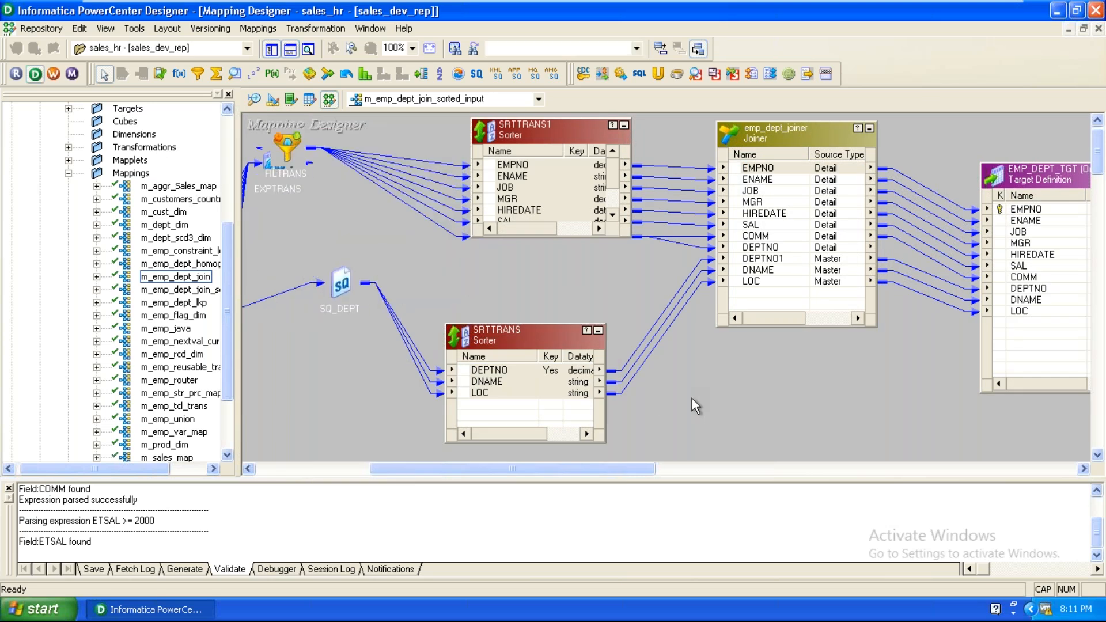
{"action": "right_click", "coordinate": [693, 399]}
{"action": "left_click", "coordinate": [745, 126]}
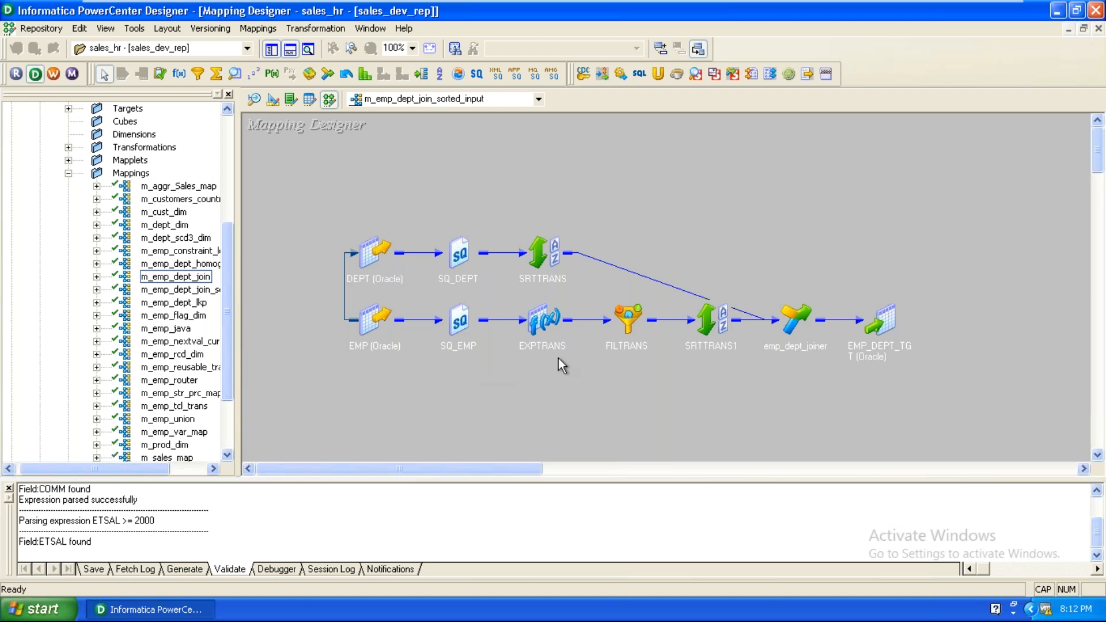
{"action": "left_click_drag", "start_coordinate": [558, 252], "coordinate": [628, 220]}
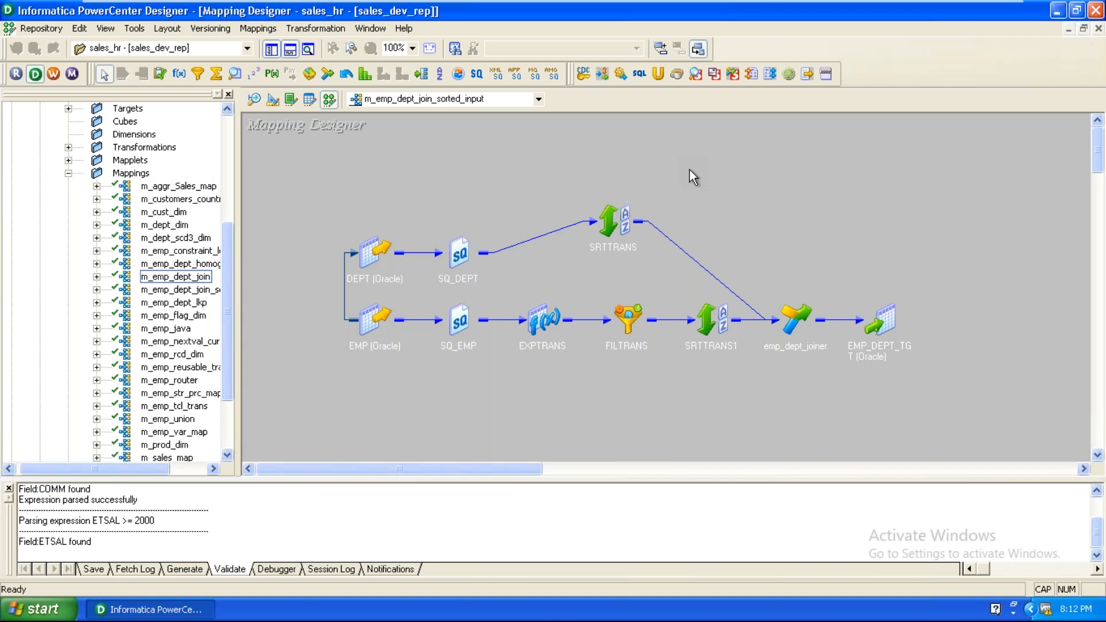
{"action": "left_click_drag", "start_coordinate": [627, 222], "coordinate": [578, 242]}
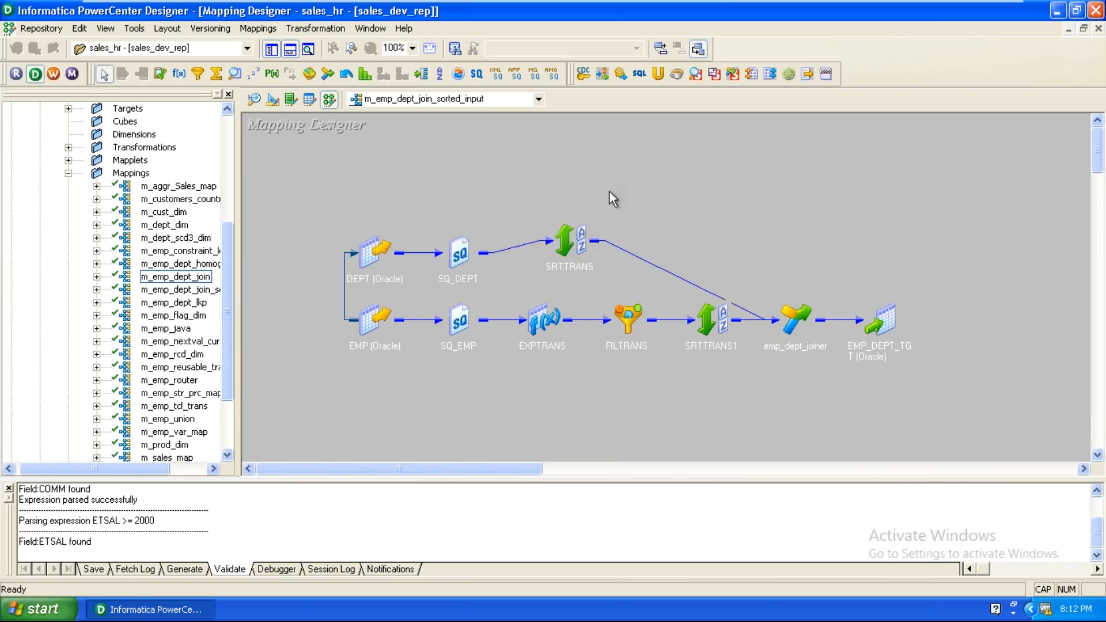
{"action": "right_click", "coordinate": [609, 192]}
{"action": "left_click", "coordinate": [662, 266]}
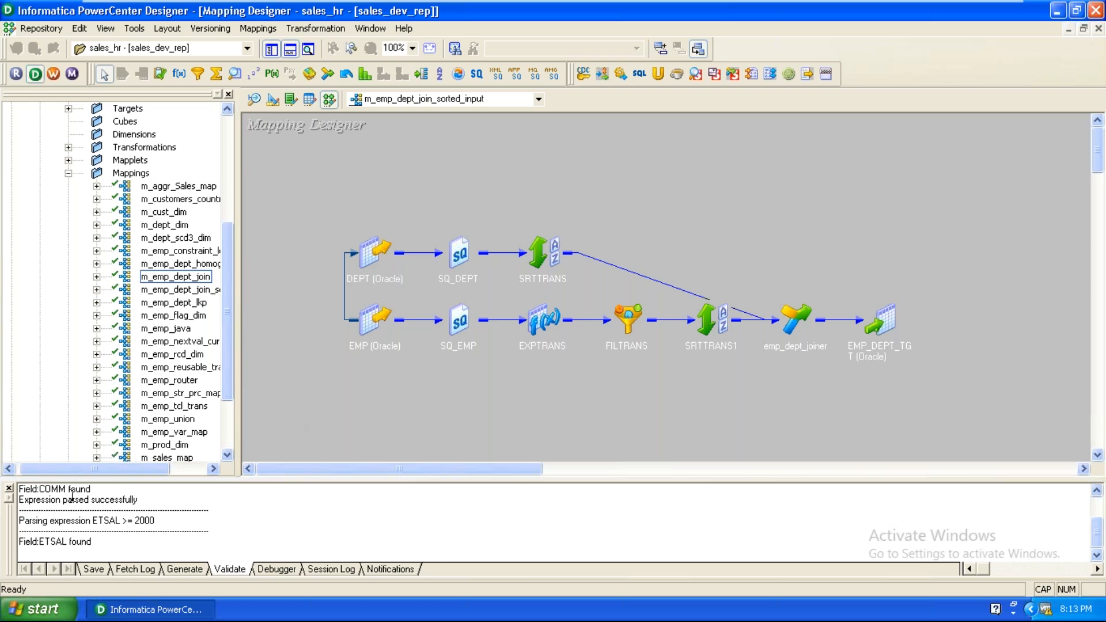
Step: Open the m_aggr_Sales_map mapping and examine the properties of its AGGTRANS Aggregator, including Sorted Input
{"action": "left_click_drag", "start_coordinate": [179, 186], "coordinate": [501, 168]}
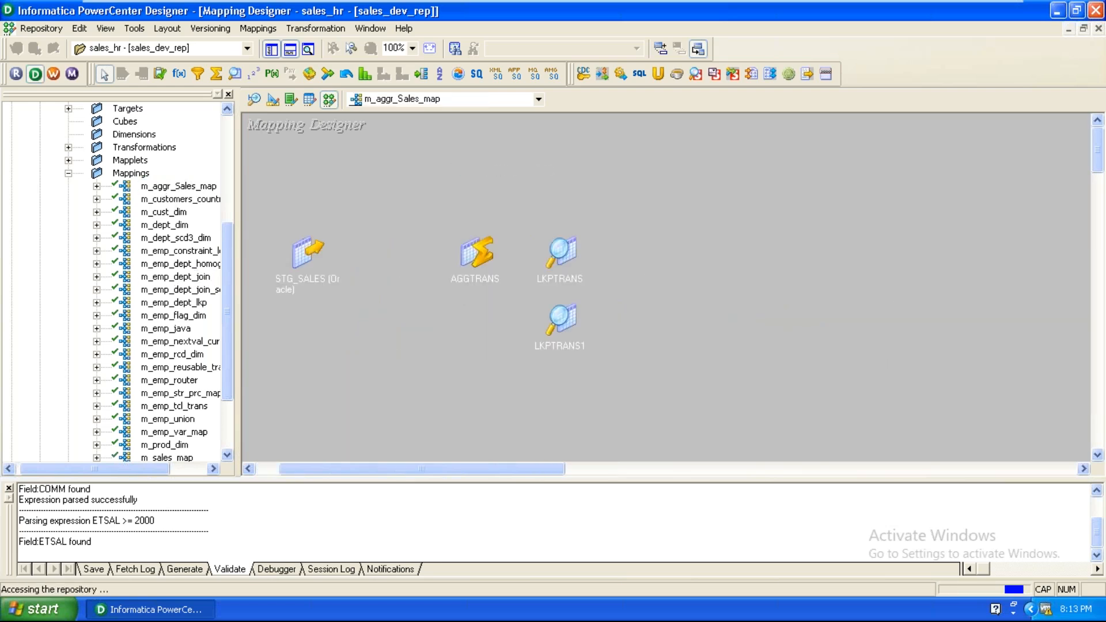
{"action": "double_click", "coordinate": [484, 253]}
{"action": "left_click_drag", "start_coordinate": [481, 253], "coordinate": [499, 236]}
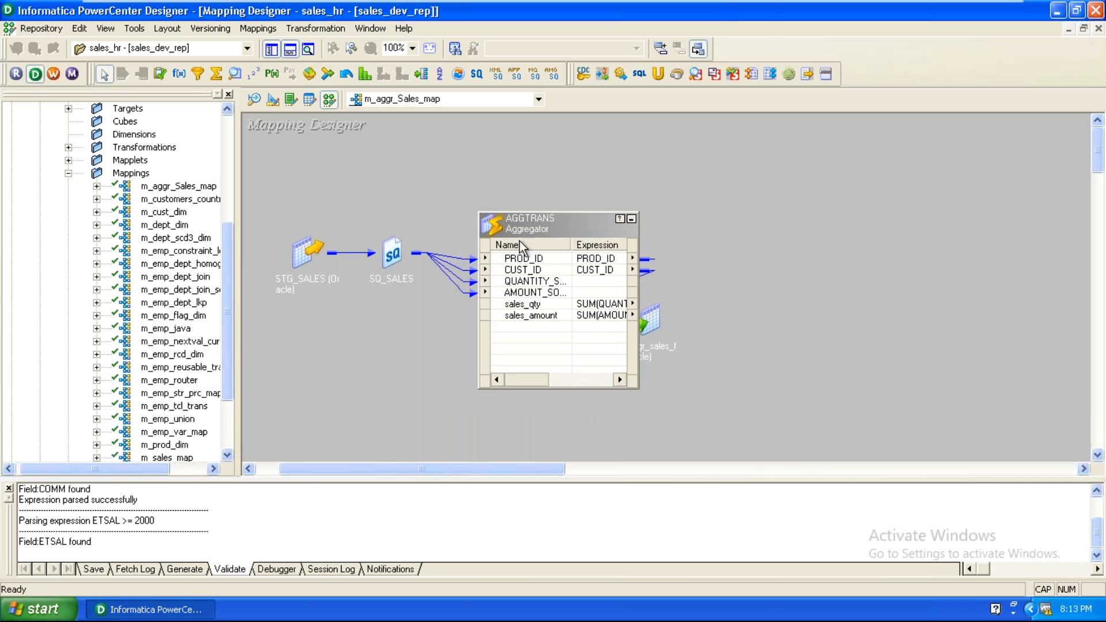
{"action": "double_click", "coordinate": [534, 224]}
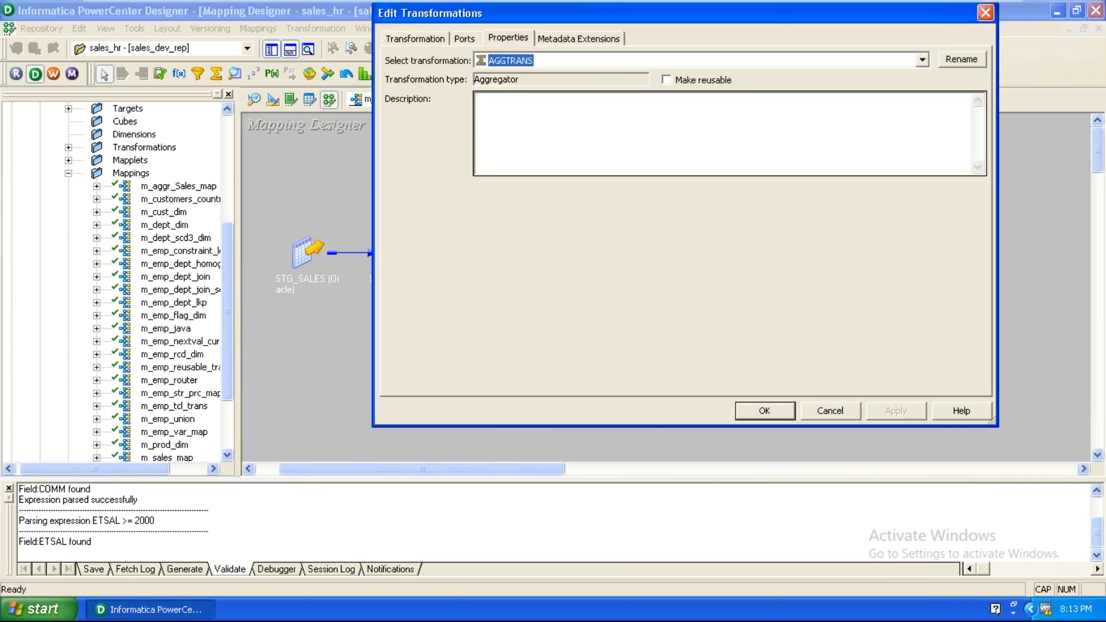
{"action": "left_click", "coordinate": [507, 39]}
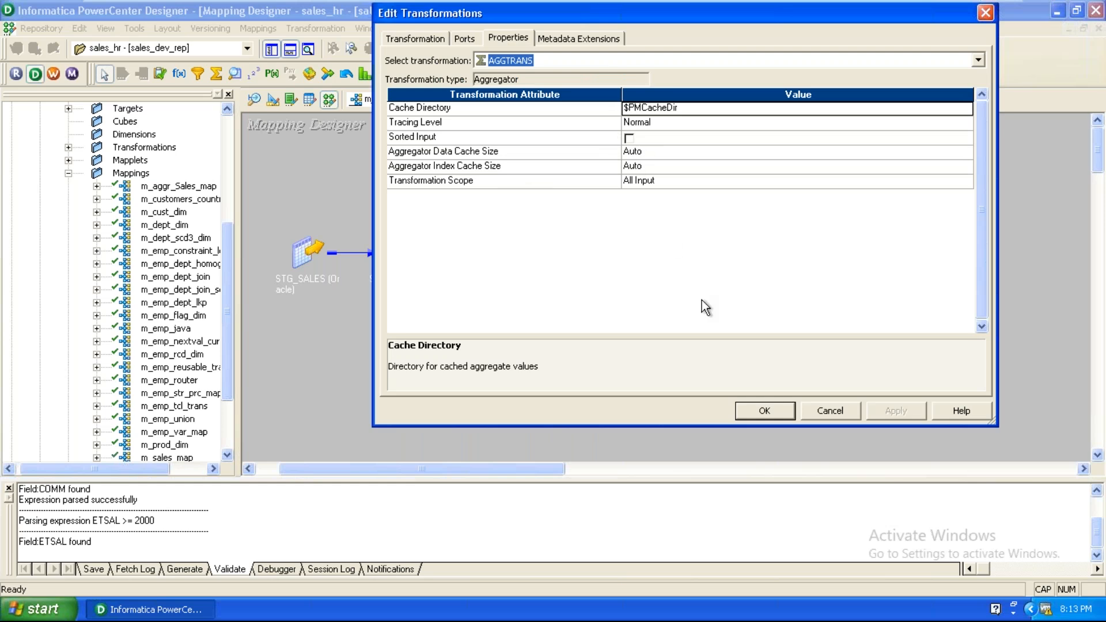
{"action": "left_click", "coordinate": [768, 411]}
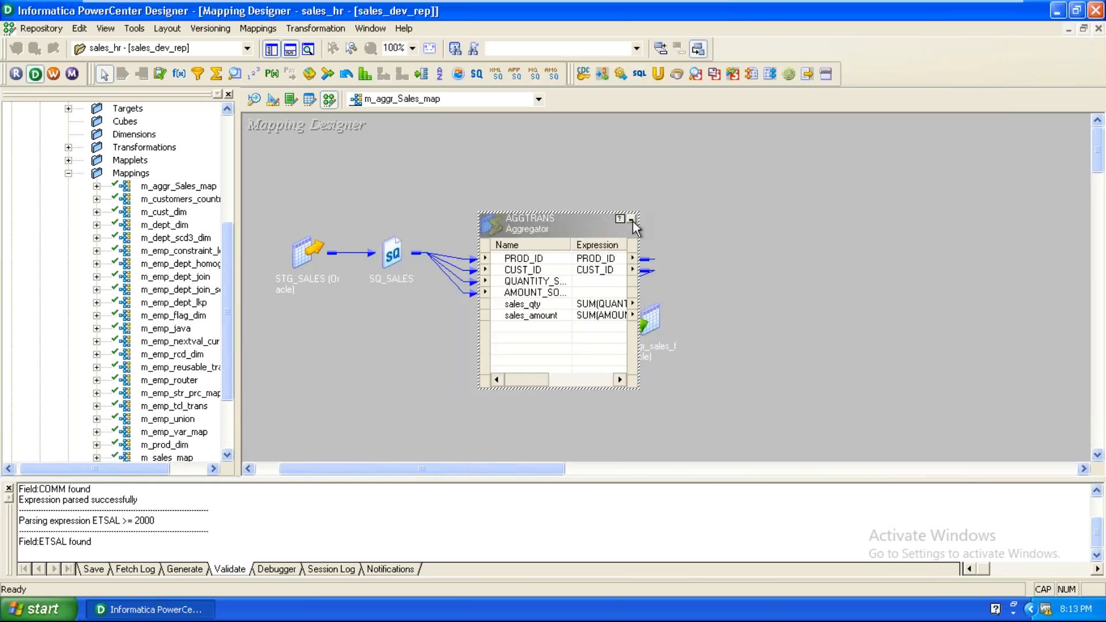
{"action": "left_click", "coordinate": [633, 221]}
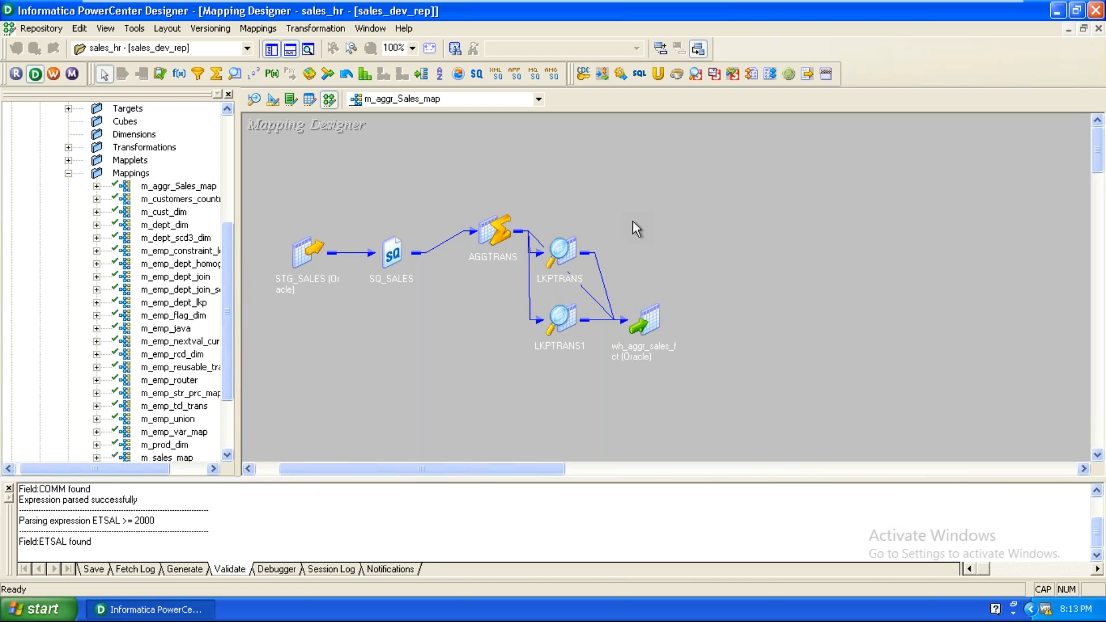
Step: Examine the ports of AGGTRANS and which of them are used for grouping
{"action": "double_click", "coordinate": [486, 231]}
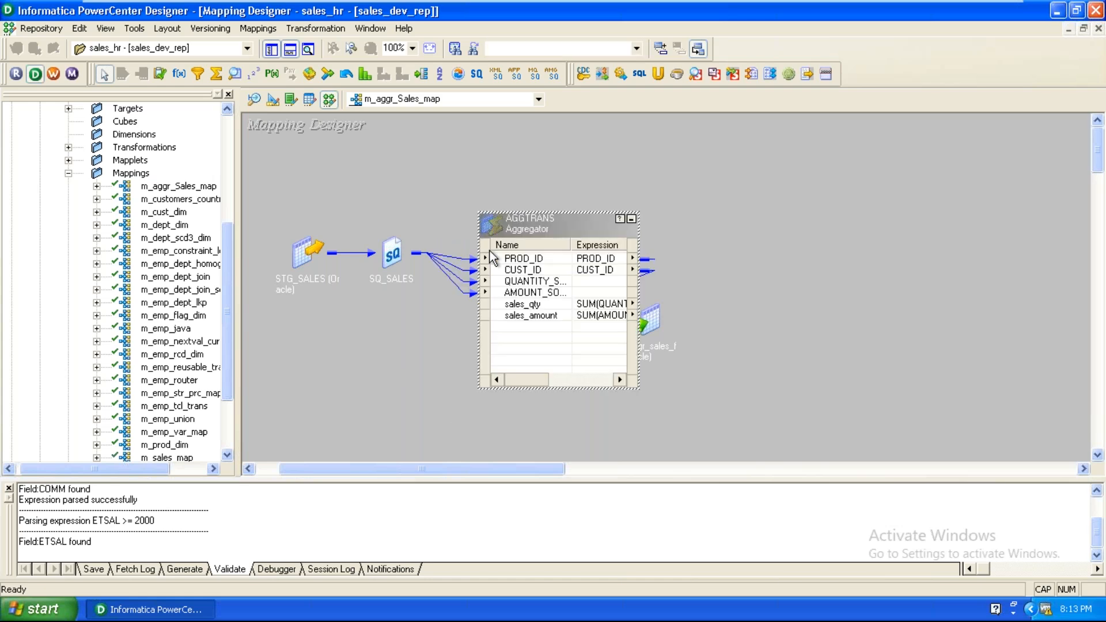
{"action": "double_click", "coordinate": [486, 228]}
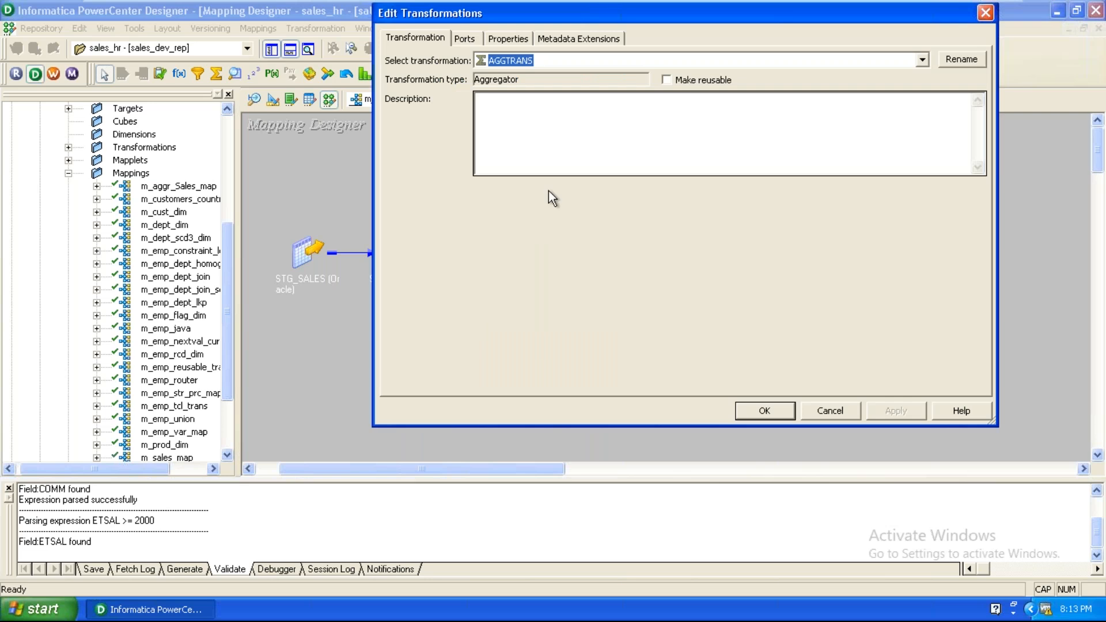
{"action": "left_click", "coordinate": [464, 38]}
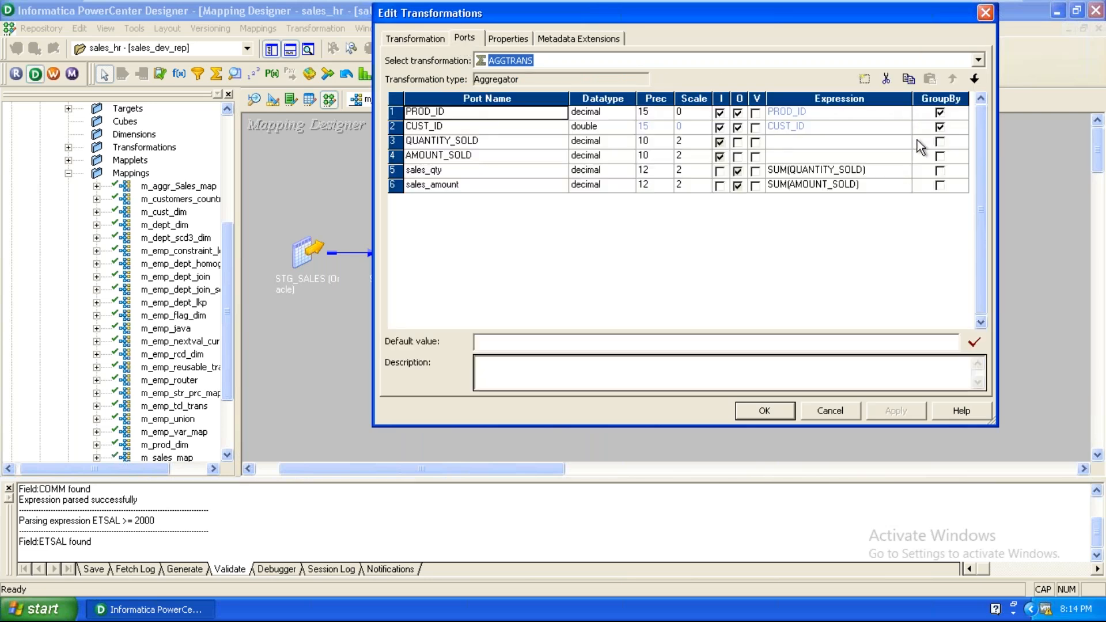
{"action": "left_click", "coordinate": [843, 411]}
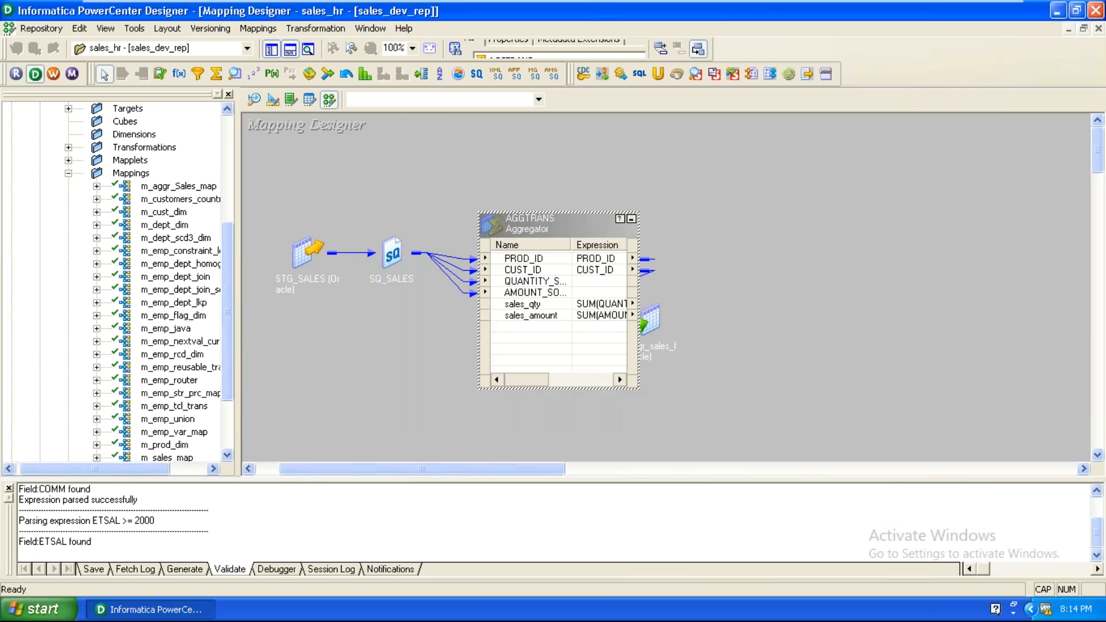
{"action": "left_click", "coordinate": [631, 220]}
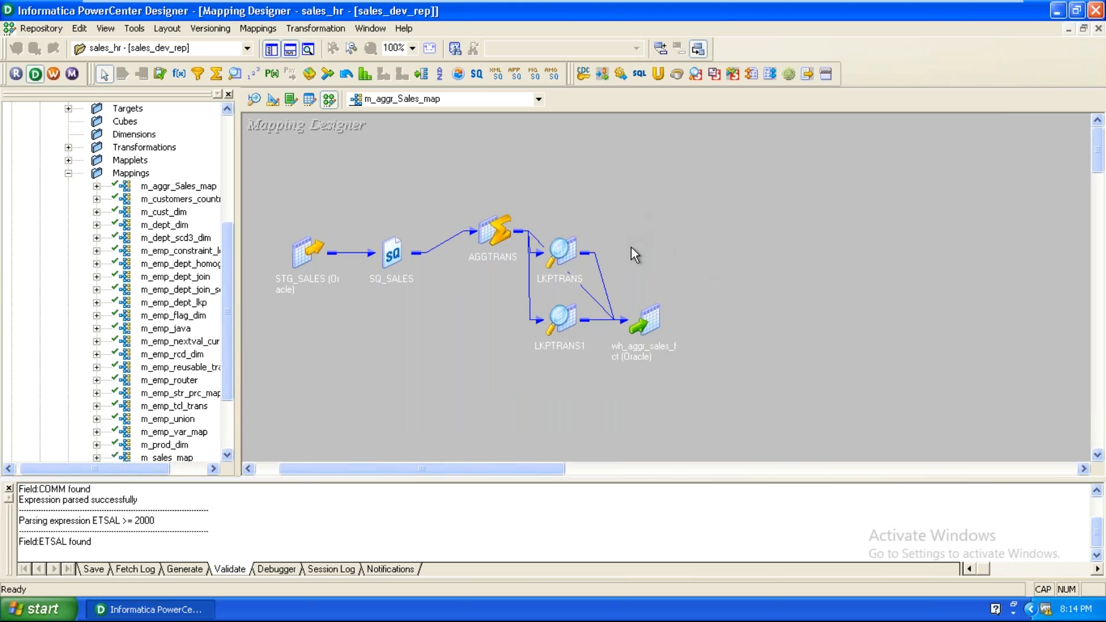
Step: Spread out the wh_aggr_sales_fct target, both lookups and AGGTRANS so the links between them are separated
{"action": "left_click_drag", "start_coordinate": [642, 319], "coordinate": [835, 265]}
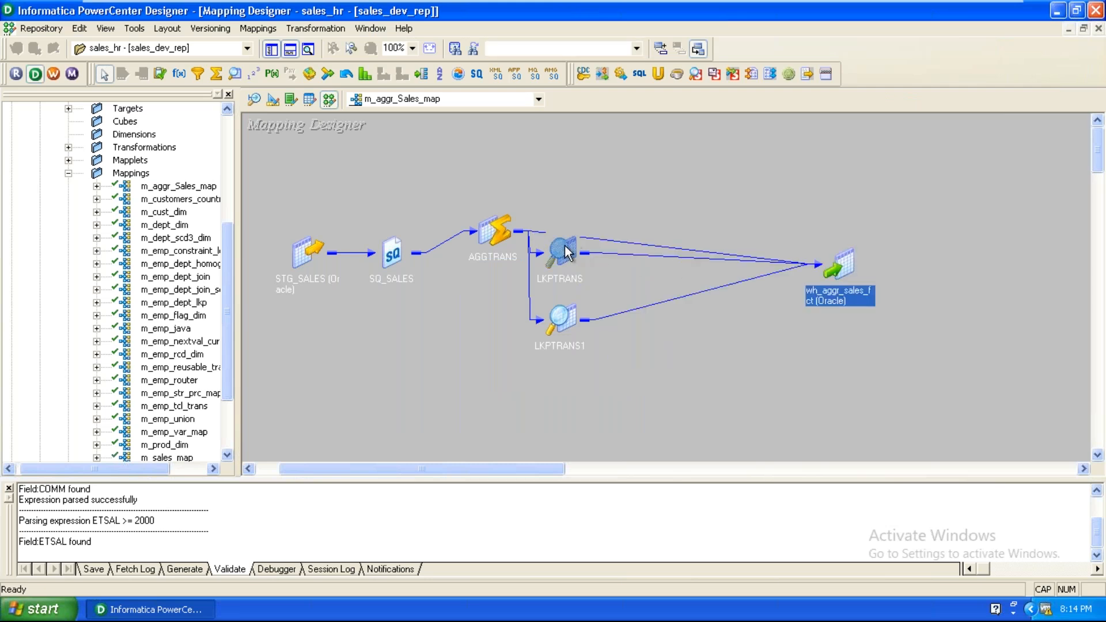
{"action": "left_click_drag", "start_coordinate": [573, 233], "coordinate": [605, 192]}
{"action": "left_click_drag", "start_coordinate": [558, 320], "coordinate": [614, 327]}
{"action": "left_click_drag", "start_coordinate": [586, 193], "coordinate": [646, 155]}
{"action": "left_click_drag", "start_coordinate": [505, 217], "coordinate": [580, 220]}
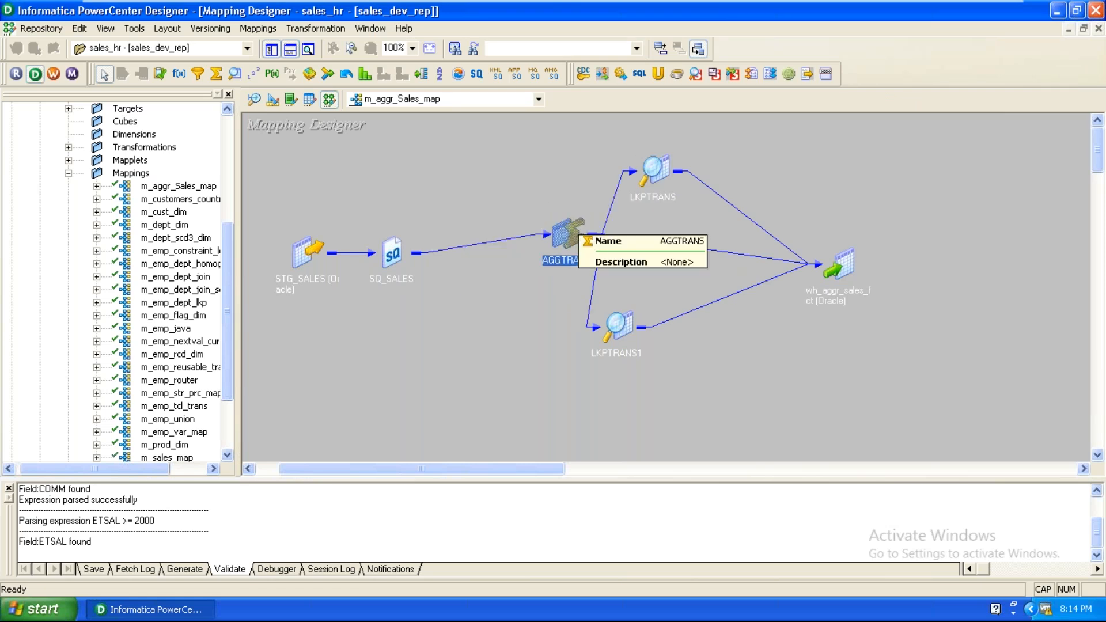
{"action": "left_click_drag", "start_coordinate": [620, 324], "coordinate": [673, 338]}
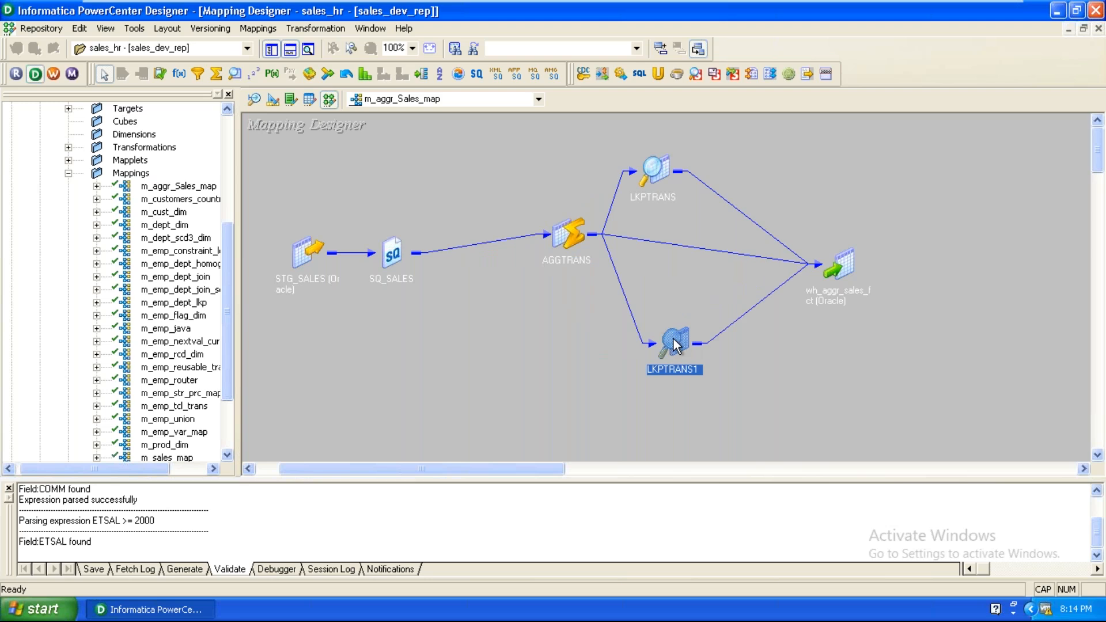
{"action": "left_click_drag", "start_coordinate": [569, 229], "coordinate": [587, 231]}
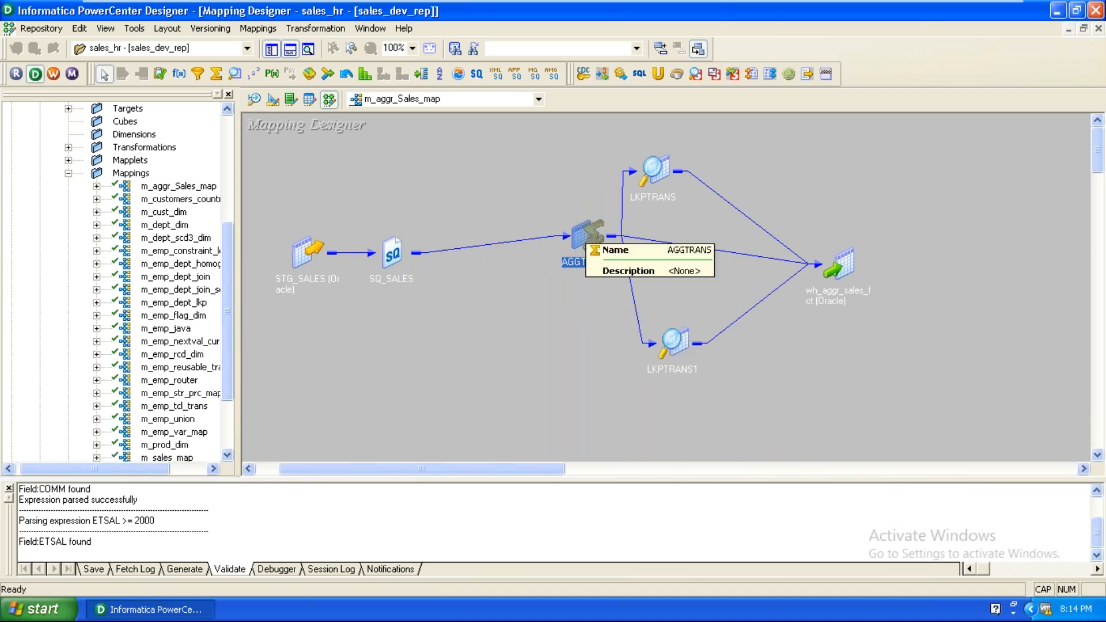
Step: Expand AGGTRANS and SQ_SALES, move them apart and delete all the links between them
{"action": "double_click", "coordinate": [588, 233]}
{"action": "left_click_drag", "start_coordinate": [579, 230], "coordinate": [612, 191]}
{"action": "double_click", "coordinate": [396, 254]}
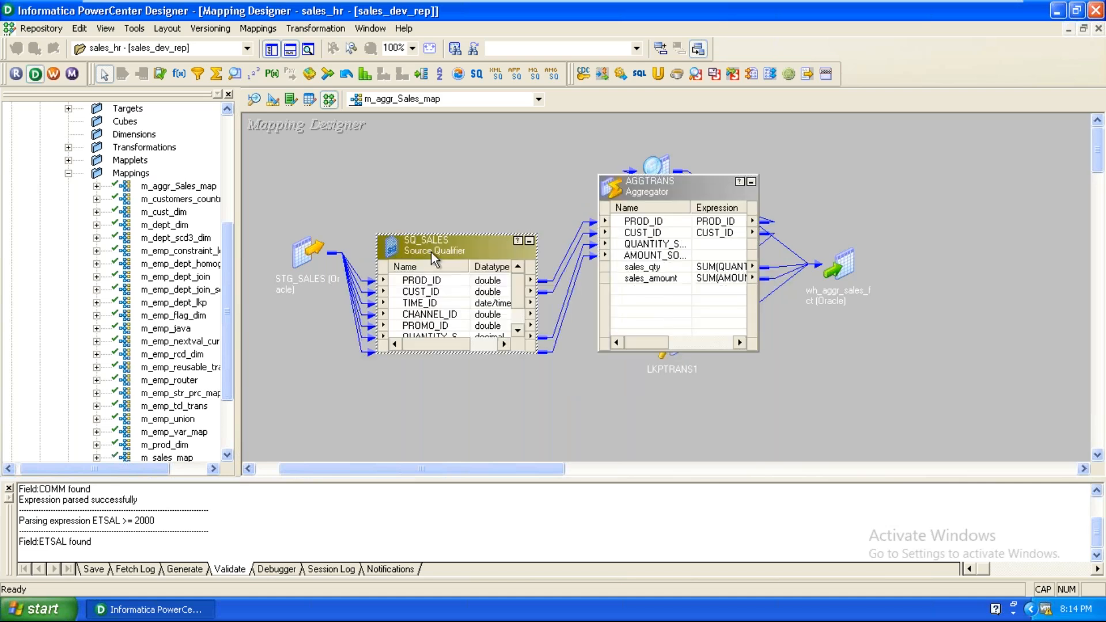
{"action": "left_click_drag", "start_coordinate": [430, 240], "coordinate": [262, 221]}
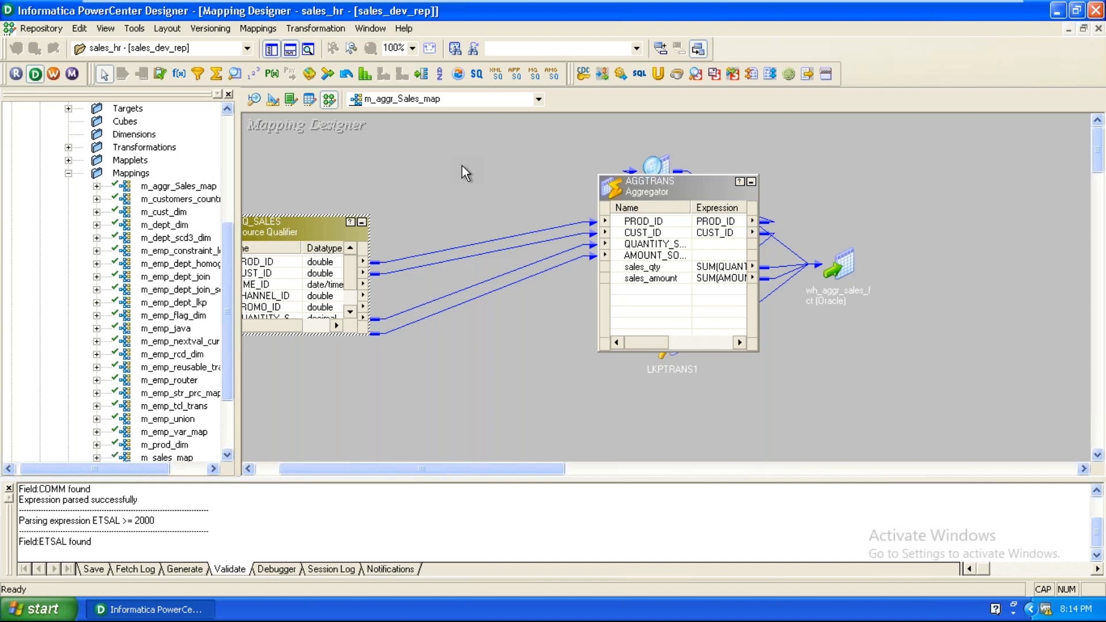
{"action": "left_click", "coordinate": [462, 167]}
{"action": "left_click_drag", "start_coordinate": [512, 217], "coordinate": [550, 320]}
{"action": "key", "text": "Delete"}
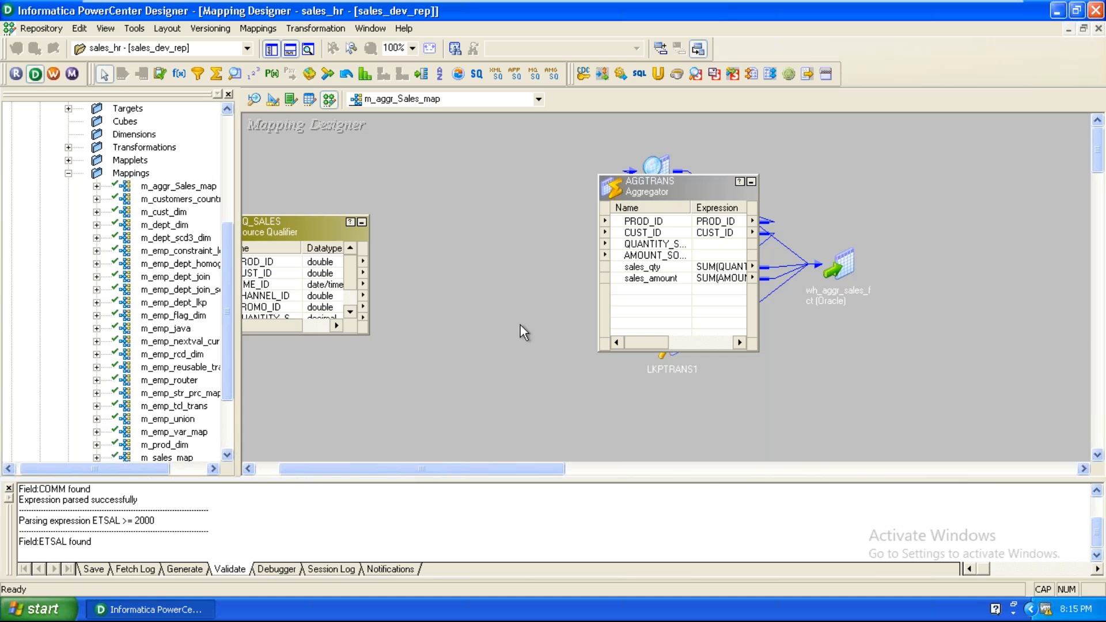
Step: Place a Sorter transformation between SQ_SALES and AGGTRANS, moving SQ_SALES up beside it
{"action": "left_click", "coordinate": [441, 74]}
{"action": "left_click", "coordinate": [432, 165]}
{"action": "left_click_drag", "start_coordinate": [287, 229], "coordinate": [323, 133]}
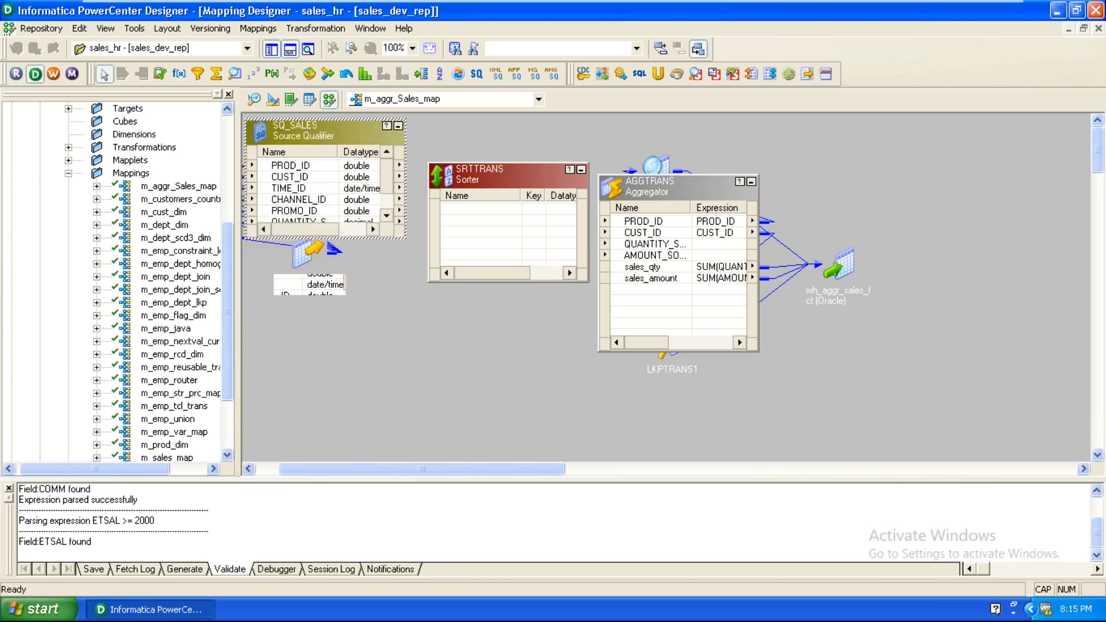
Step: Copy all SQ_SALES ports, from PROD_ID through AMOUNT_SOLD, into the new Sorter as linked ports
{"action": "left_click", "coordinate": [308, 167]}
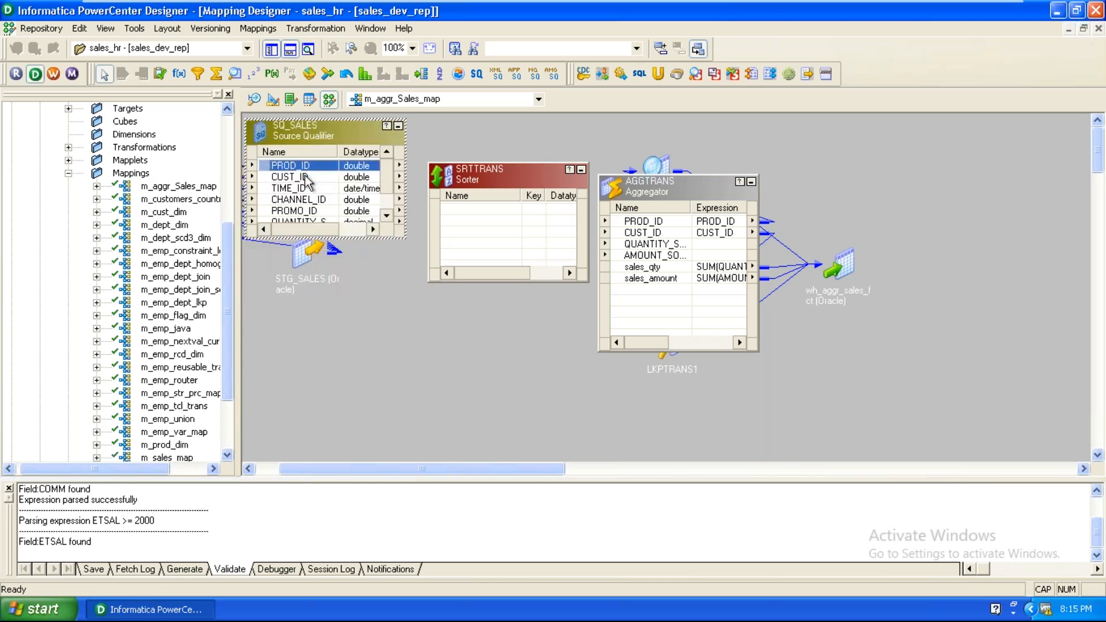
{"action": "left_click", "coordinate": [305, 178], "text": "shift"}
{"action": "left_click", "coordinate": [303, 212], "text": "ctrl"}
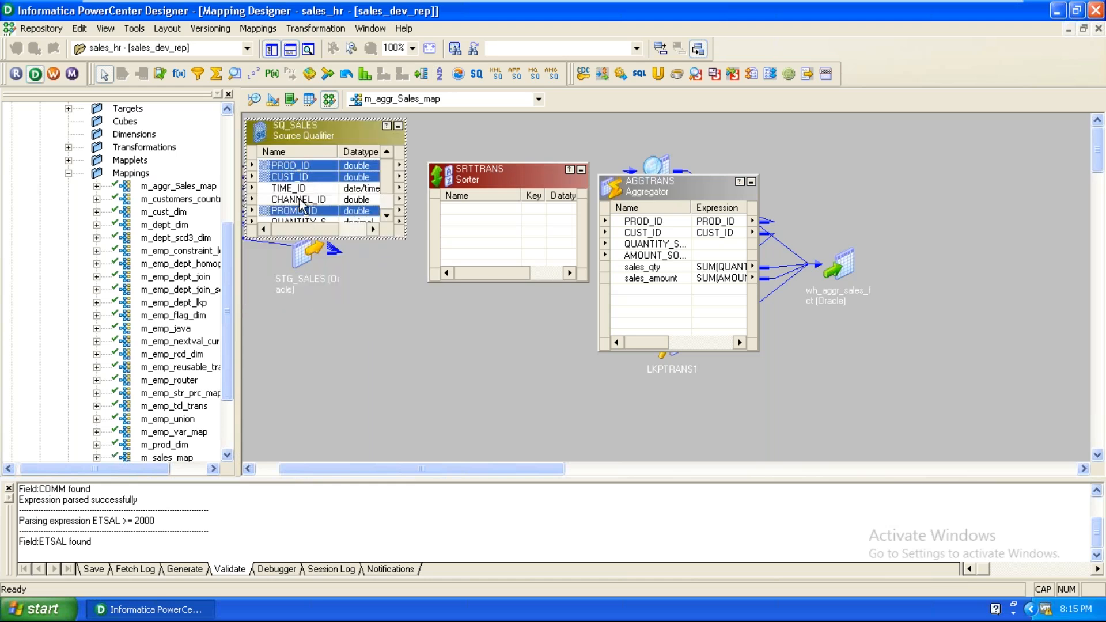
{"action": "left_click", "coordinate": [303, 199], "text": "ctrl"}
{"action": "left_click", "coordinate": [387, 216]}
{"action": "left_click", "coordinate": [386, 217]}
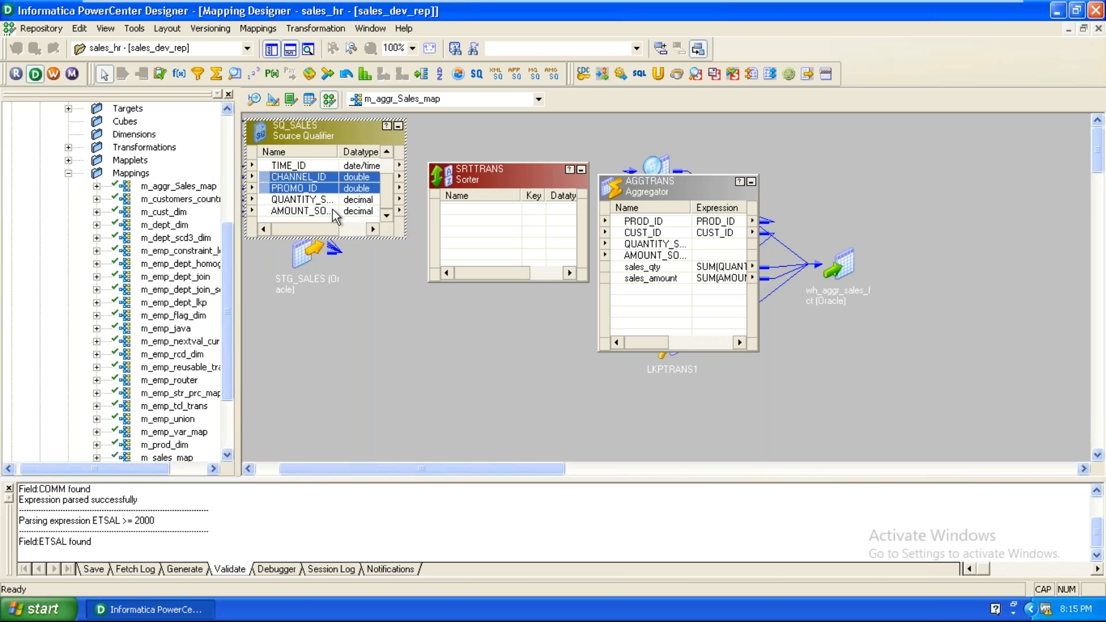
{"action": "left_click", "coordinate": [314, 199], "text": "ctrl"}
{"action": "left_click", "coordinate": [307, 213], "text": "ctrl"}
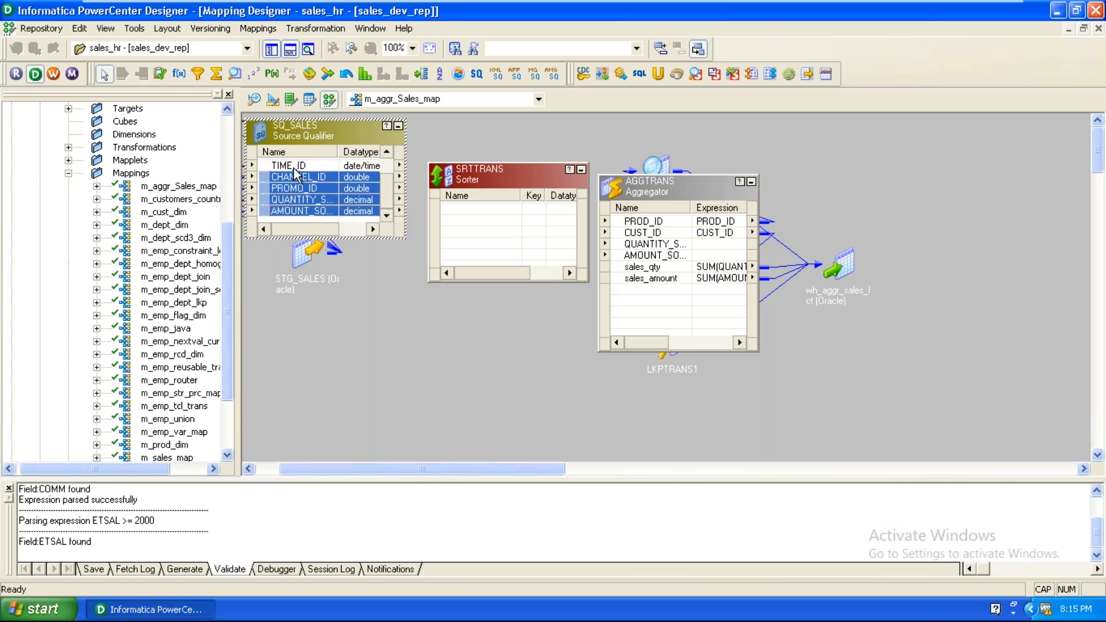
{"action": "left_click", "coordinate": [294, 167], "text": "ctrl"}
{"action": "scroll", "coordinate": [294, 173], "scroll_direction": "up", "scroll_amount": 1}
{"action": "left_click_drag", "start_coordinate": [306, 183], "coordinate": [532, 220]}
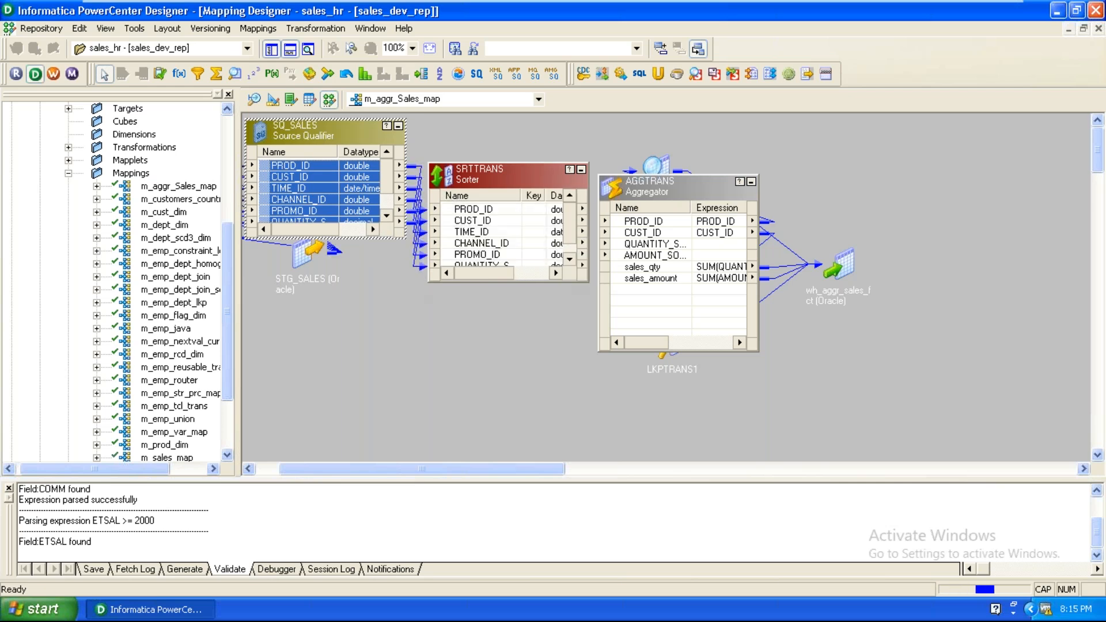
Step: Iconize SQ_SALES, space out SRTTRANS and AGGTRANS, and enlarge SRTTRANS so all its ports fit
{"action": "left_click", "coordinate": [398, 126]}
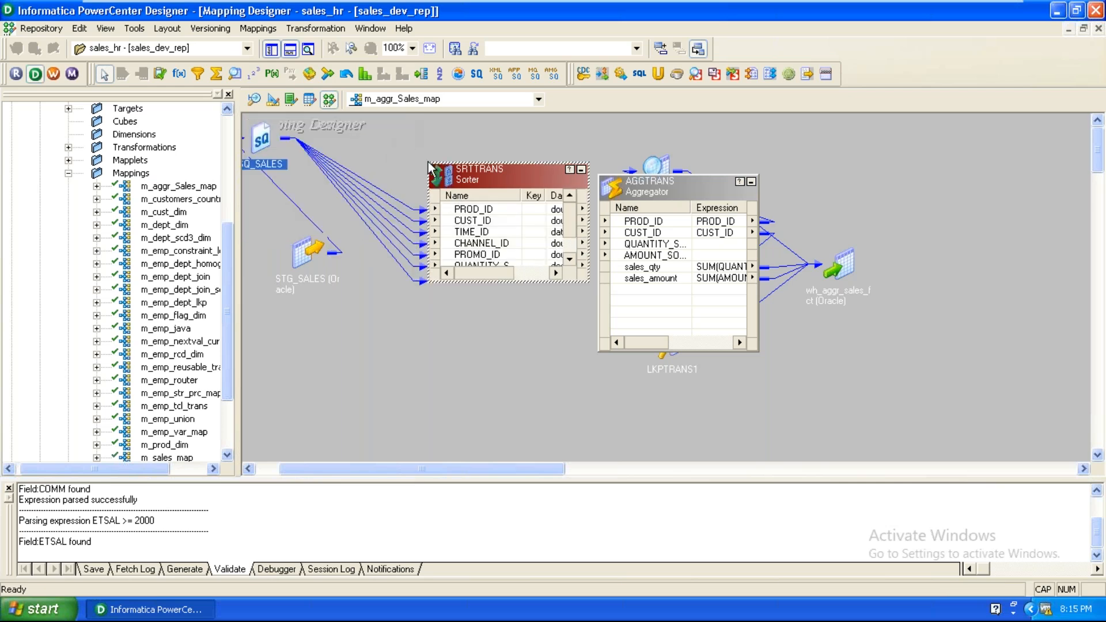
{"action": "left_click_drag", "start_coordinate": [429, 167], "coordinate": [363, 156]}
{"action": "left_click_drag", "start_coordinate": [622, 186], "coordinate": [644, 169]}
{"action": "left_click_drag", "start_coordinate": [474, 271], "coordinate": [473, 345]}
Step: Link PROD_ID, CUST_ID, QUANTITY_SOLD and AMOUNT_SOLD from SRTTRANS to the matching AGGTRANS ports
{"action": "left_click", "coordinate": [439, 198]}
{"action": "left_click_drag", "start_coordinate": [438, 195], "coordinate": [619, 215]}
{"action": "left_click_drag", "start_coordinate": [414, 211], "coordinate": [611, 218]}
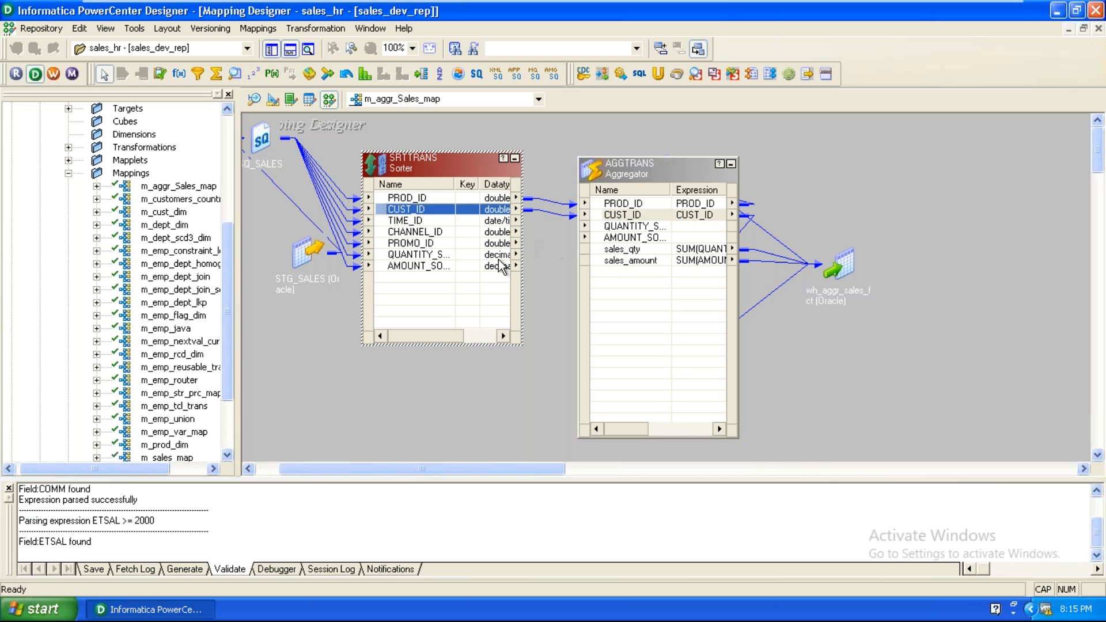
{"action": "left_click_drag", "start_coordinate": [423, 255], "coordinate": [626, 227]}
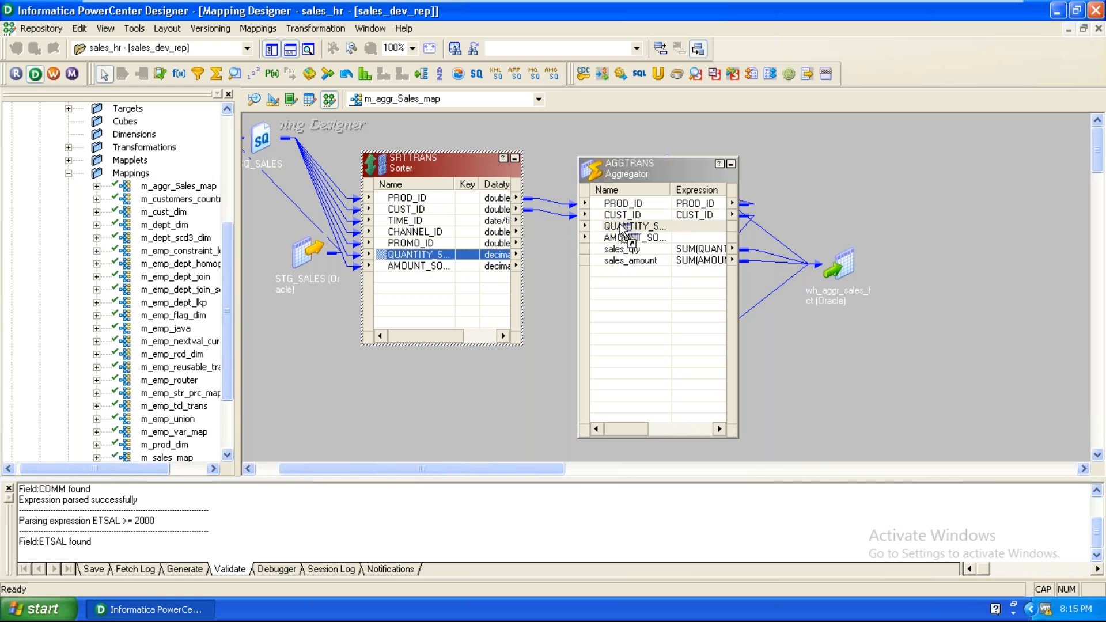
{"action": "left_click_drag", "start_coordinate": [425, 266], "coordinate": [628, 238]}
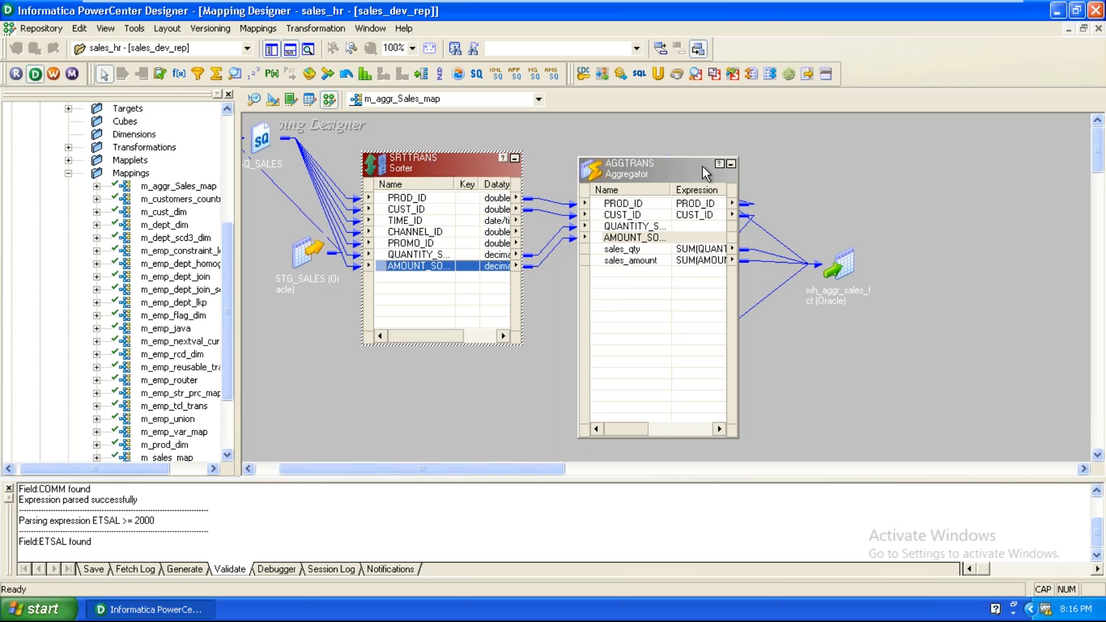
Step: Make PROD_ID and CUST_ID the ascending sort keys of SRTTRANS
{"action": "left_click_drag", "start_coordinate": [689, 155], "coordinate": [689, 114]}
{"action": "left_click", "coordinate": [639, 172]}
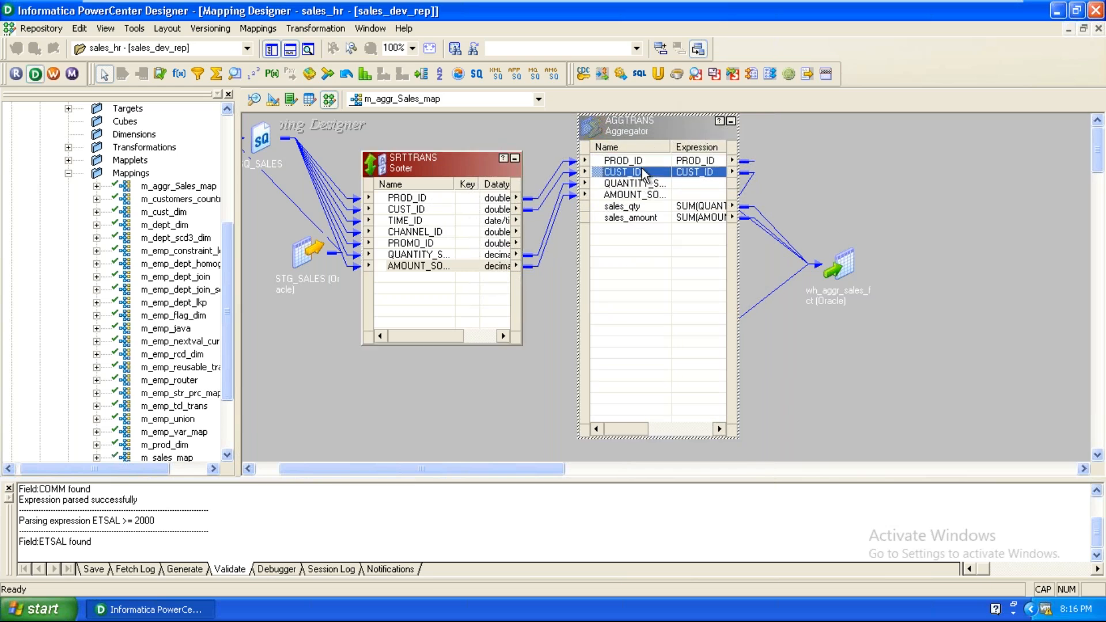
{"action": "double_click", "coordinate": [437, 196]}
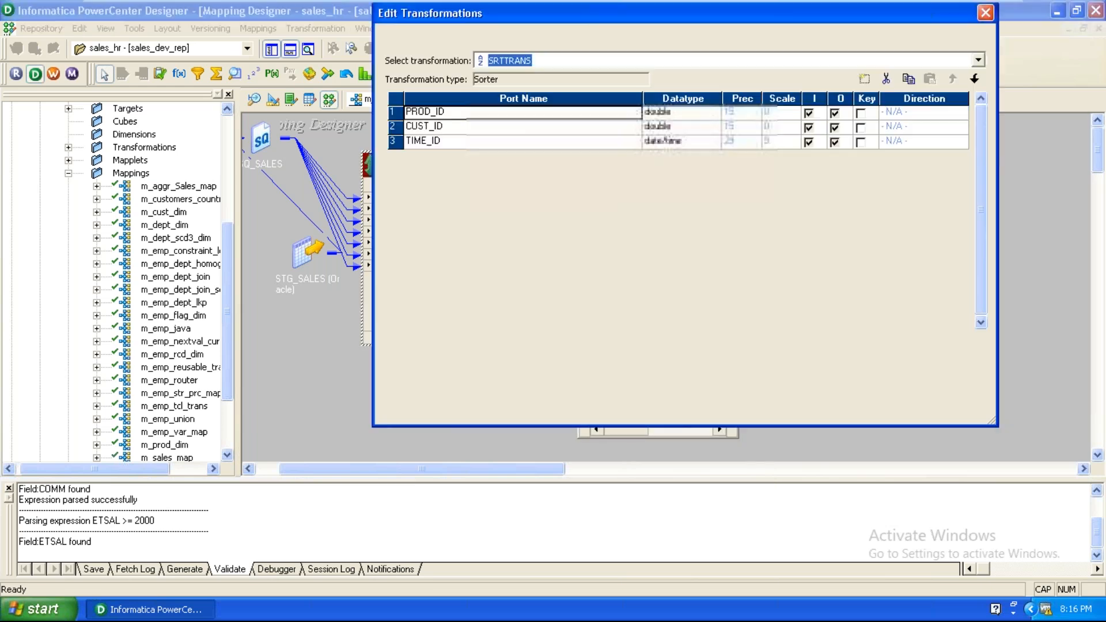
{"action": "left_click", "coordinate": [861, 113]}
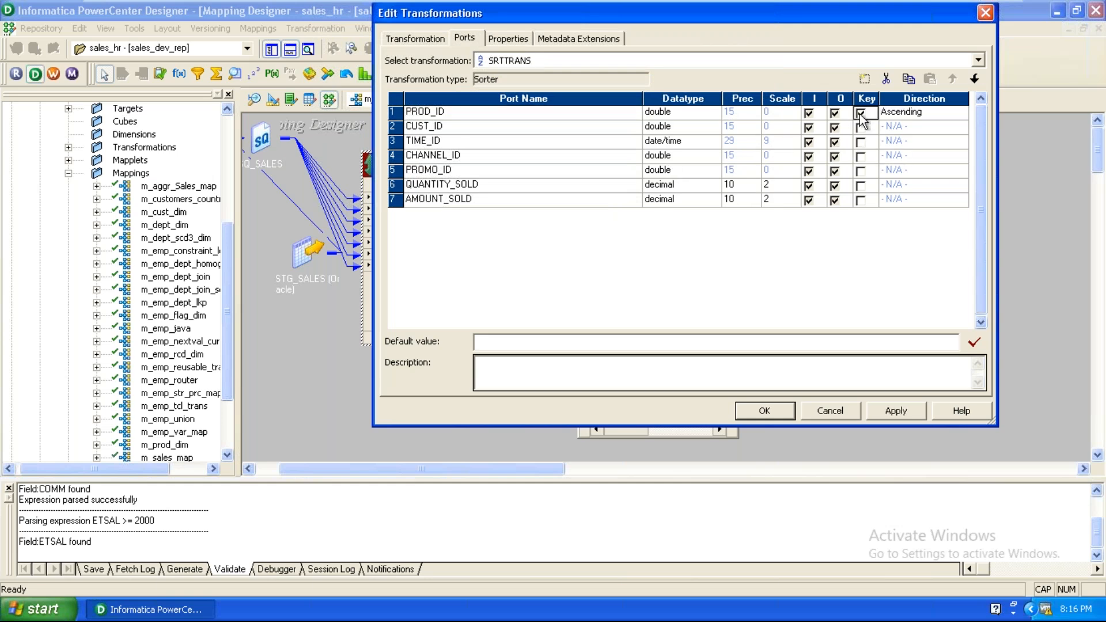
{"action": "left_click", "coordinate": [478, 129]}
{"action": "left_click", "coordinate": [860, 127]}
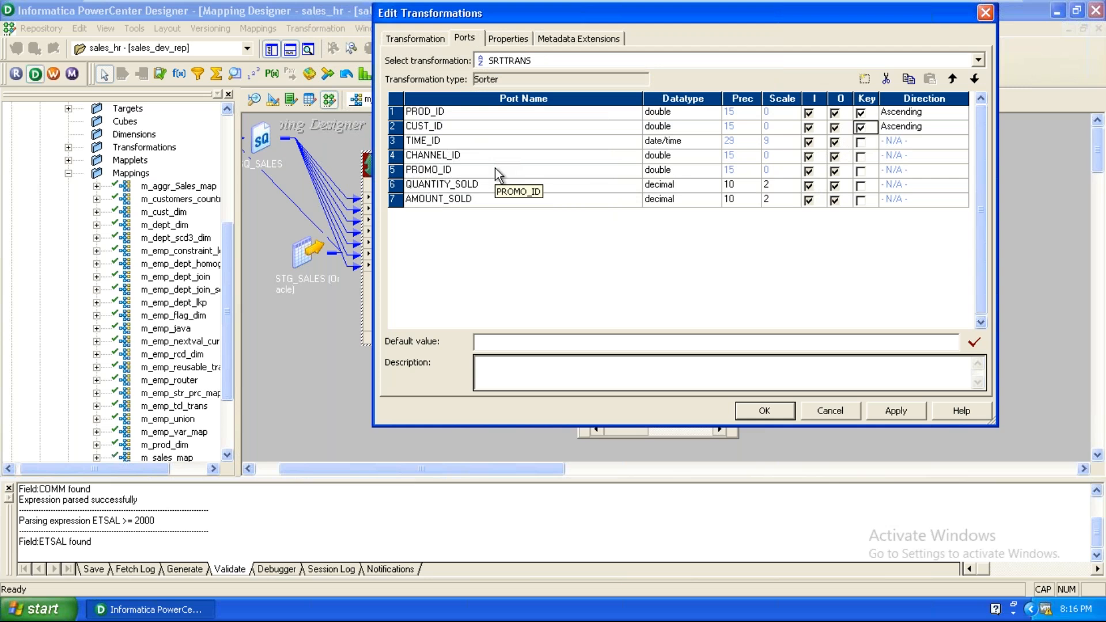
{"action": "left_click", "coordinate": [886, 414]}
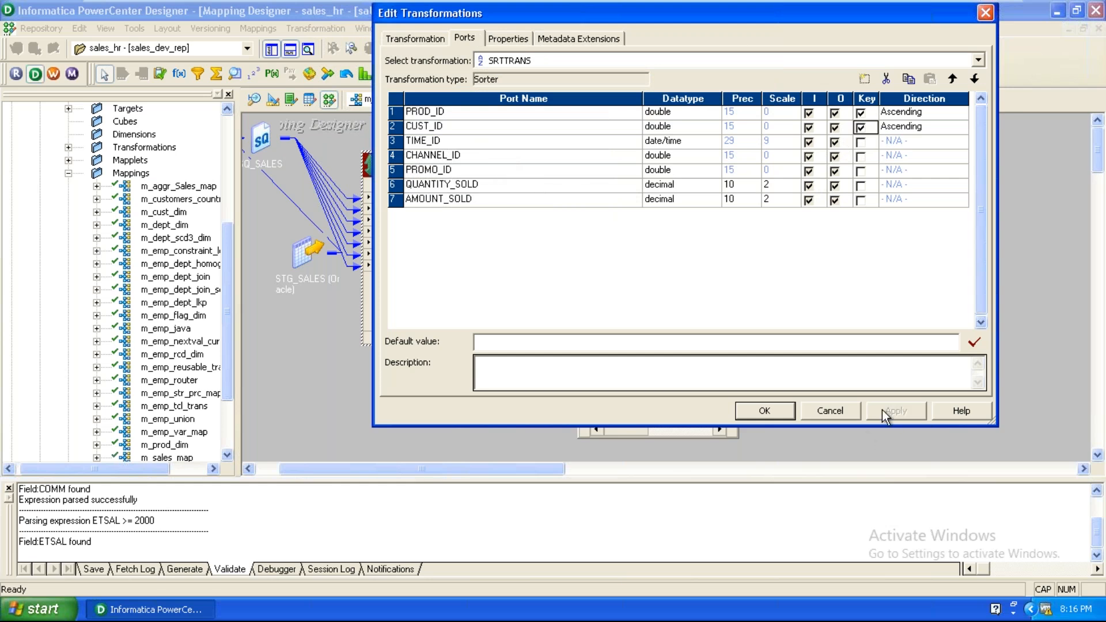
{"action": "left_click", "coordinate": [781, 409]}
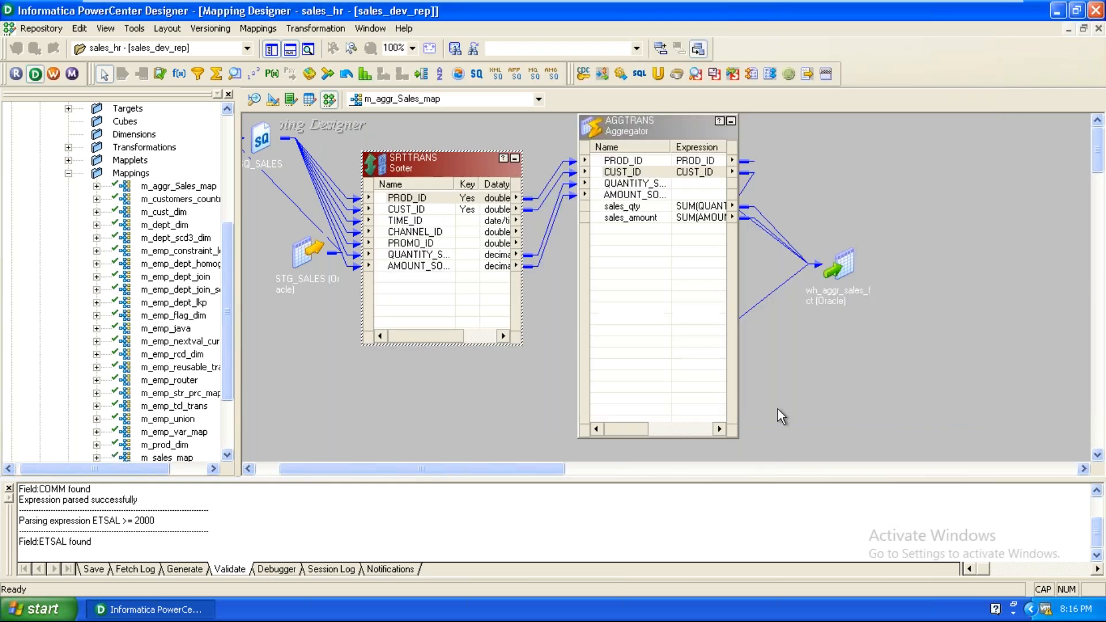
Step: Add TIME_ID, CHANNEL_ID and PROMO_ID from SRTTRANS to AGGTRANS as new linked ports
{"action": "left_click", "coordinate": [420, 225]}
{"action": "left_click", "coordinate": [421, 242], "text": "ctrl"}
{"action": "left_click", "coordinate": [421, 242], "text": "ctrl"}
{"action": "left_click", "coordinate": [420, 234], "text": "ctrl"}
{"action": "left_click", "coordinate": [424, 243], "text": "ctrl"}
{"action": "left_click_drag", "start_coordinate": [412, 230], "coordinate": [660, 285]}
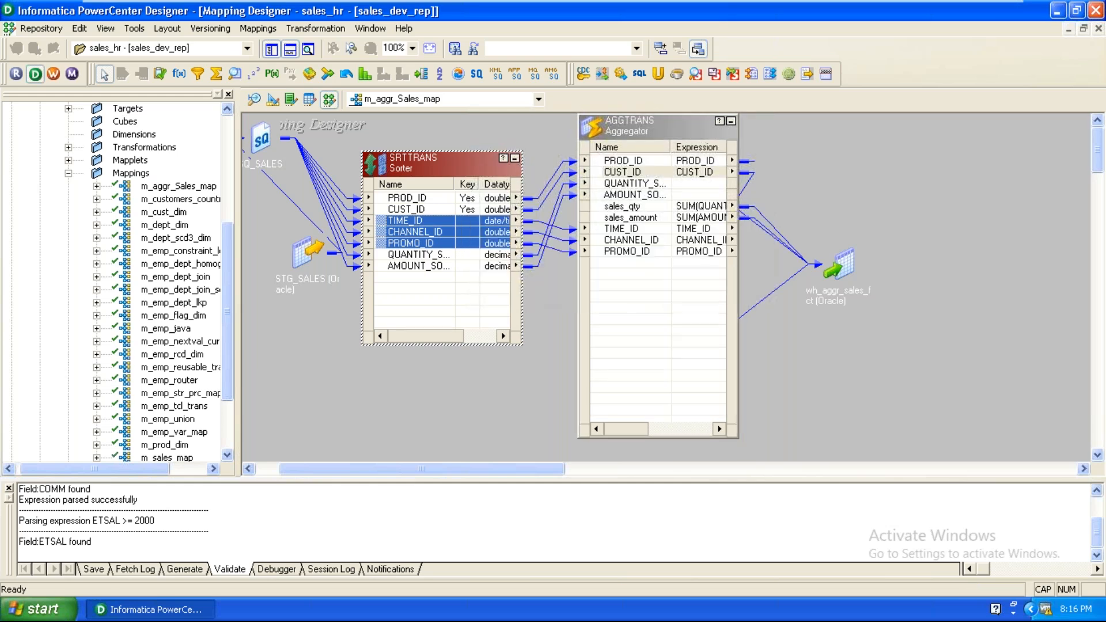
Step: Iconize SRTTRANS and move AGGTRANS's TIME_ID, CHANNEL_ID and PROMO_ID ports up to directly below CUST_ID
{"action": "left_click", "coordinate": [515, 158]}
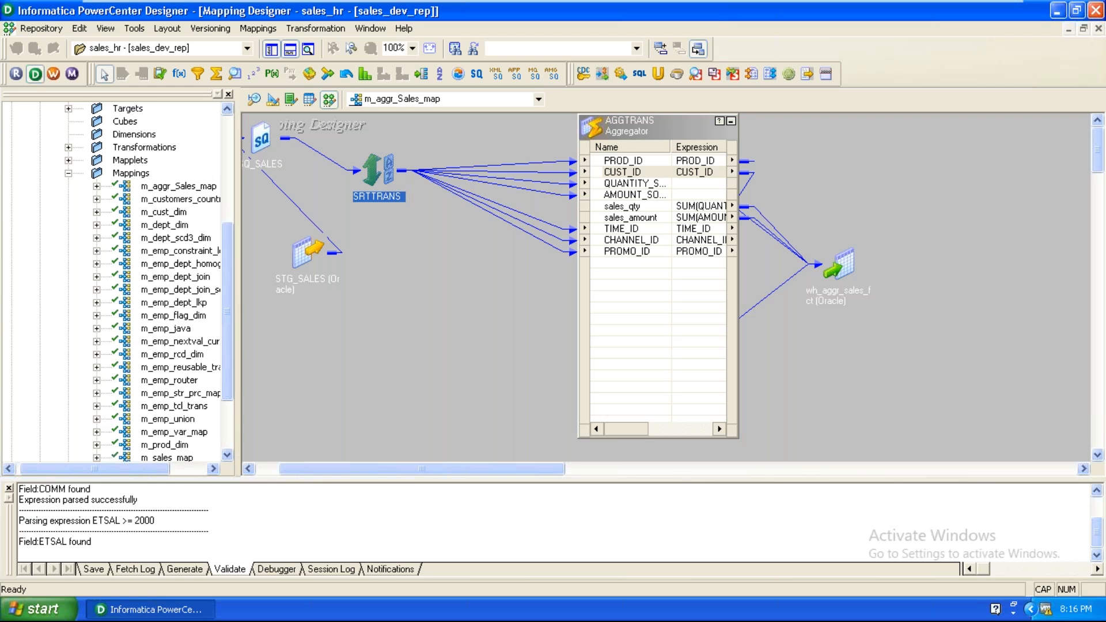
{"action": "double_click", "coordinate": [657, 124]}
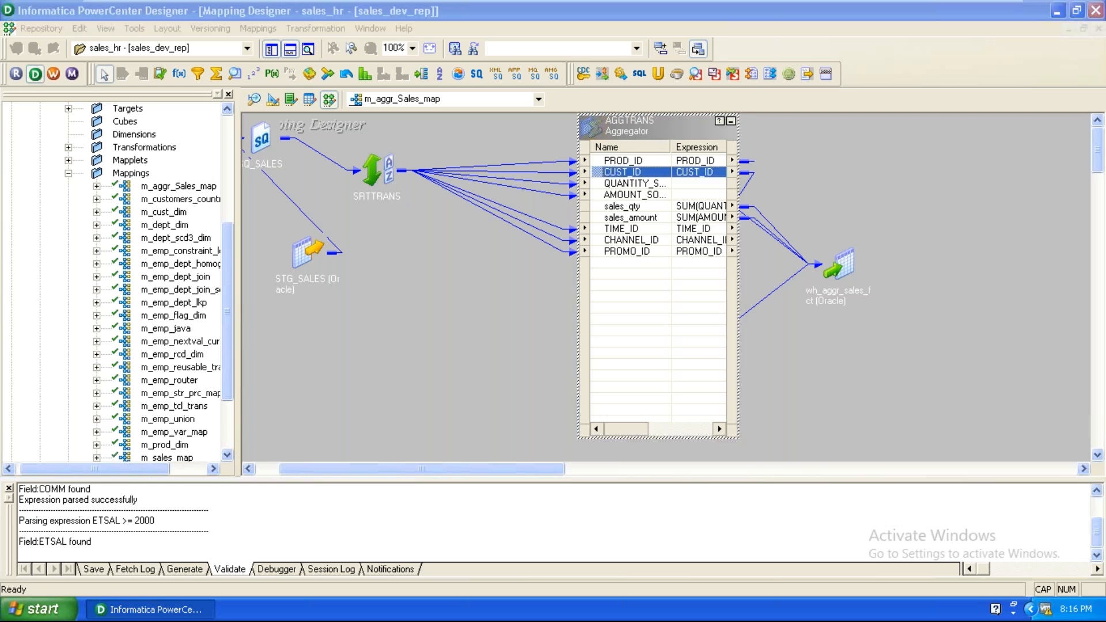
{"action": "left_click", "coordinate": [466, 40]}
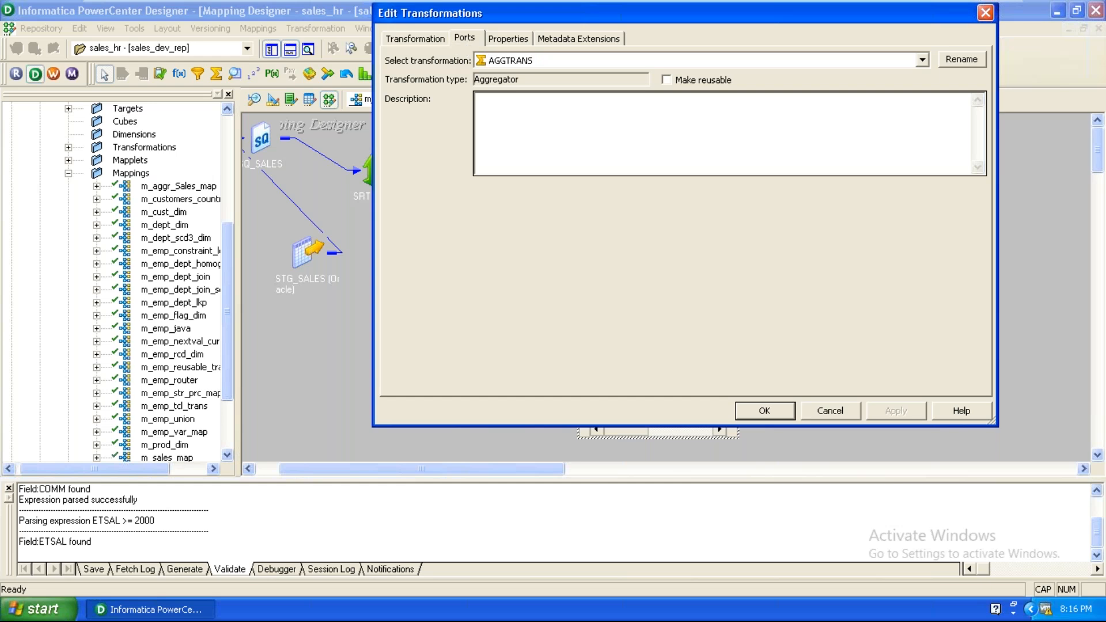
{"action": "left_click", "coordinate": [473, 196]}
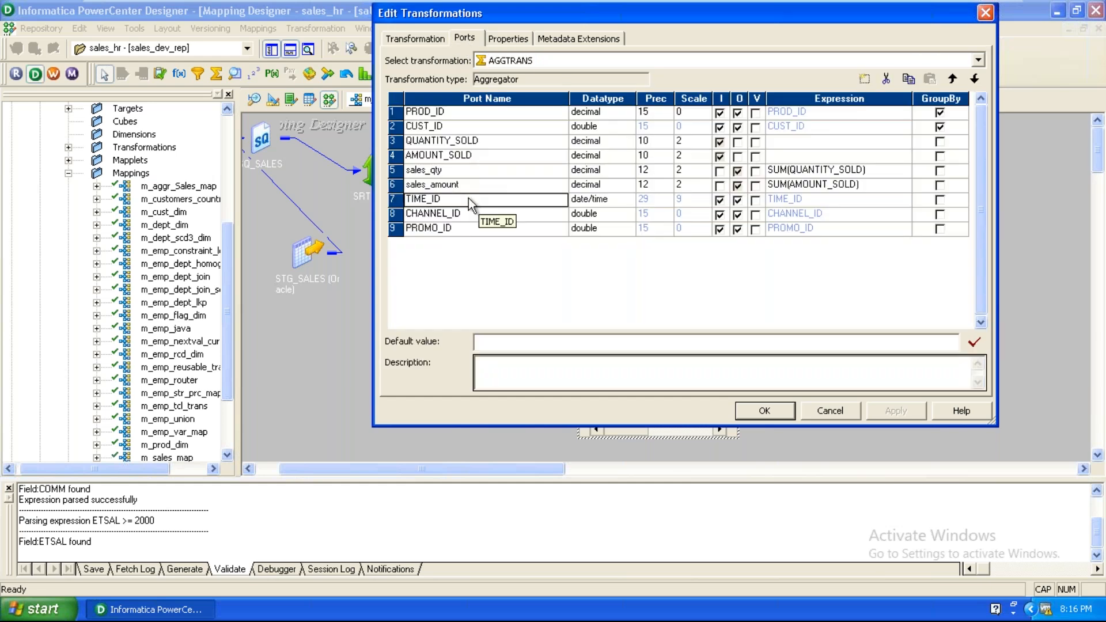
{"action": "left_click", "coordinate": [392, 199]}
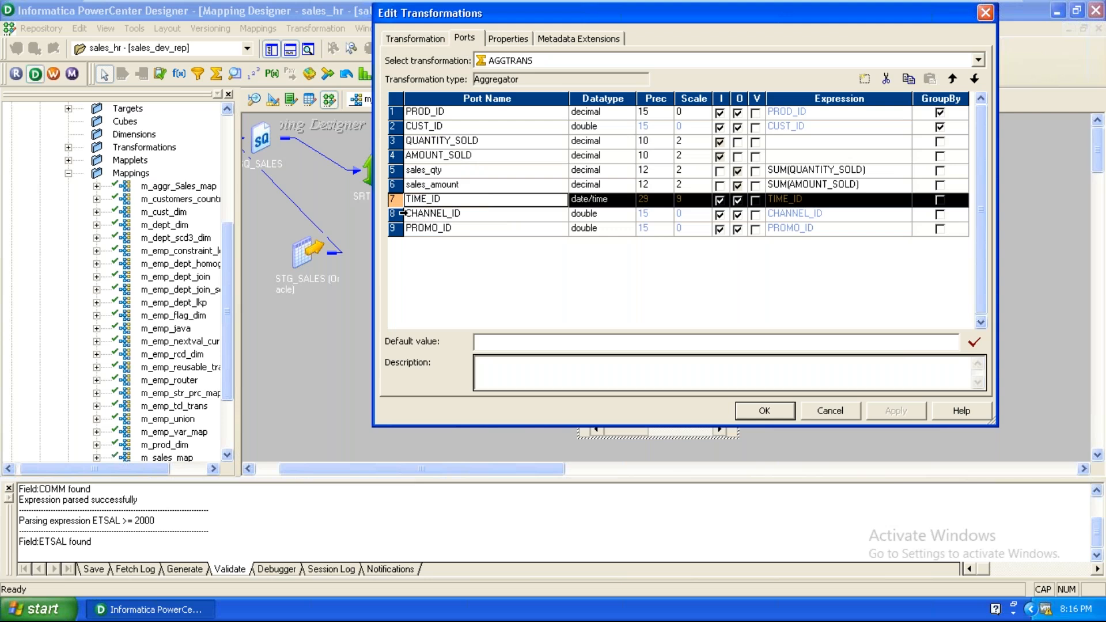
{"action": "left_click", "coordinate": [395, 214], "text": "shift"}
{"action": "left_click", "coordinate": [395, 228], "text": "shift"}
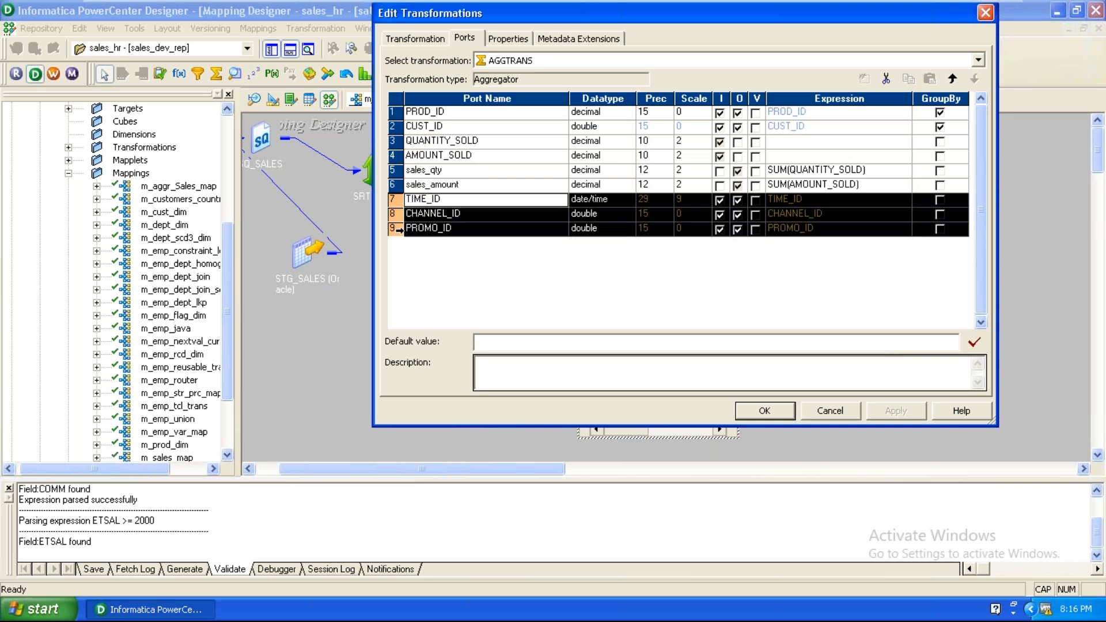
{"action": "left_click", "coordinate": [953, 79]}
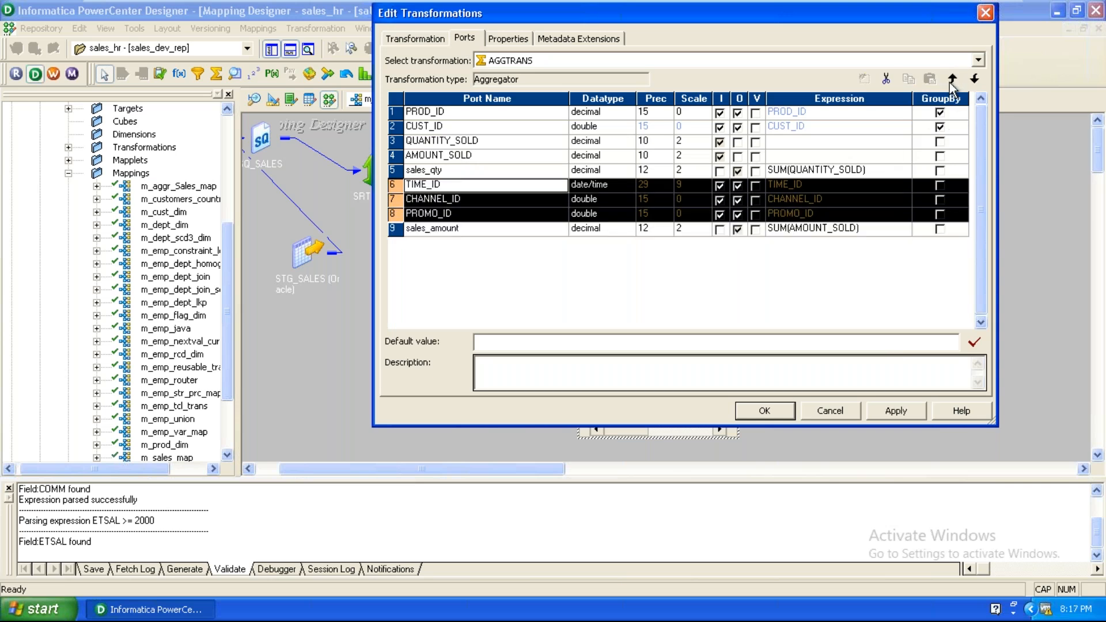
{"action": "left_click", "coordinate": [953, 78]}
{"action": "left_click", "coordinate": [954, 79]}
{"action": "left_click", "coordinate": [953, 78]}
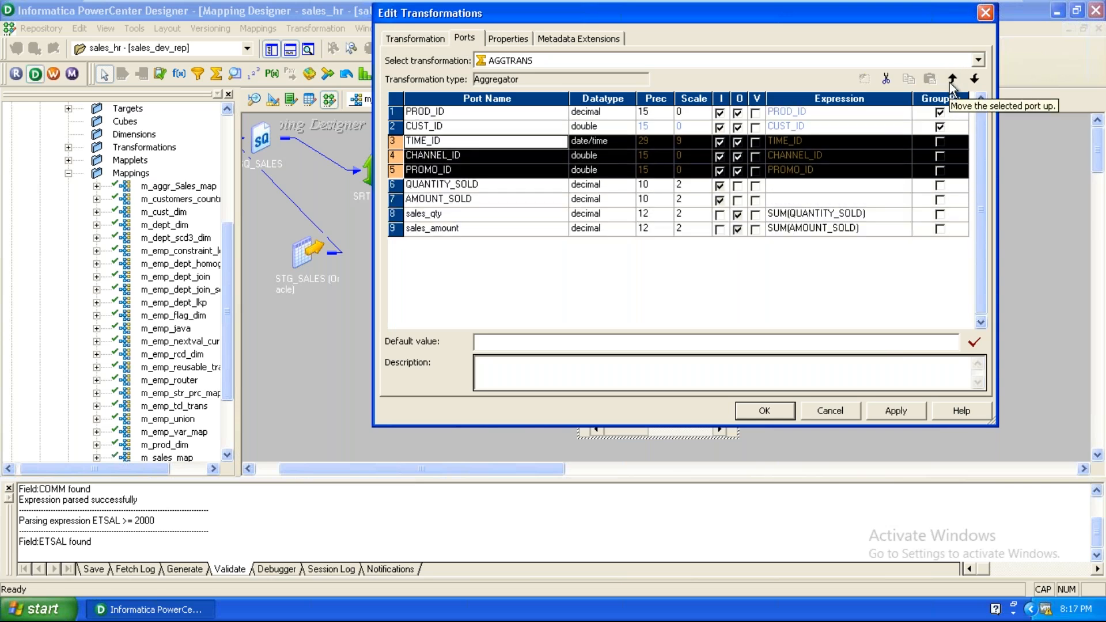
{"action": "left_click", "coordinate": [887, 410]}
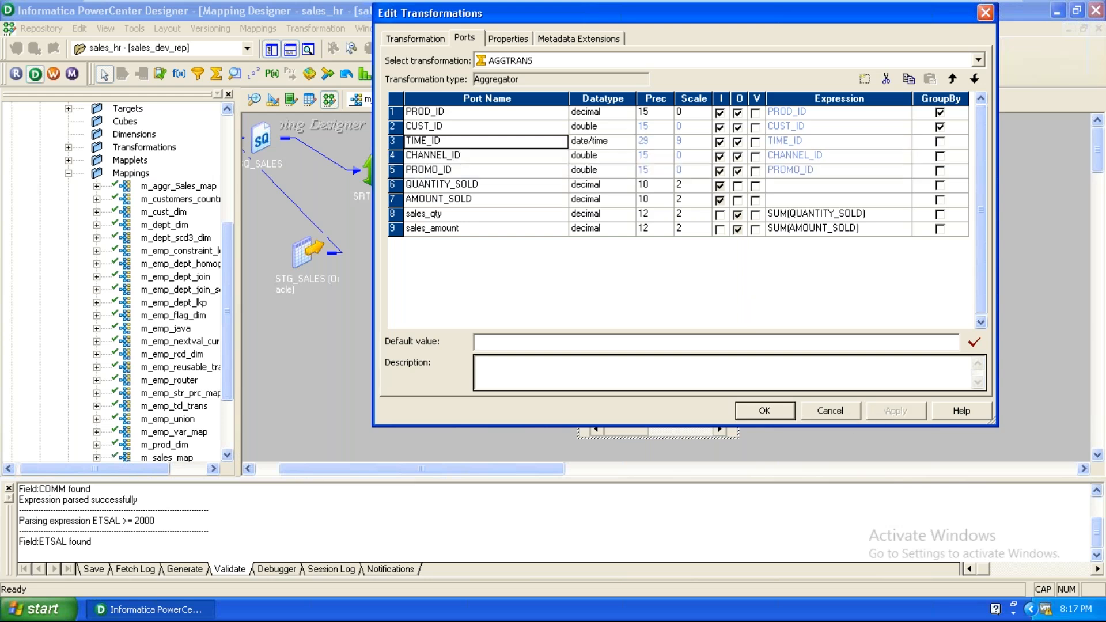
{"action": "left_click", "coordinate": [755, 412]}
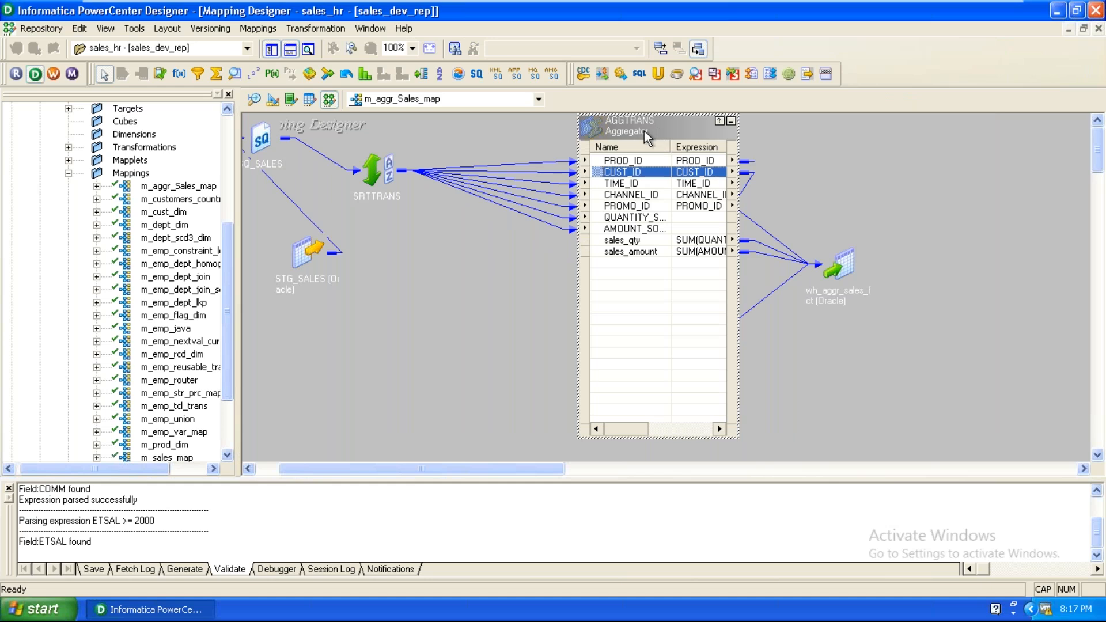
Step: Move AGGTRANS closer to the Sorter and spread out the two lookups and the wh_aggr_sales_fct target
{"action": "left_click_drag", "start_coordinate": [644, 130], "coordinate": [520, 148]}
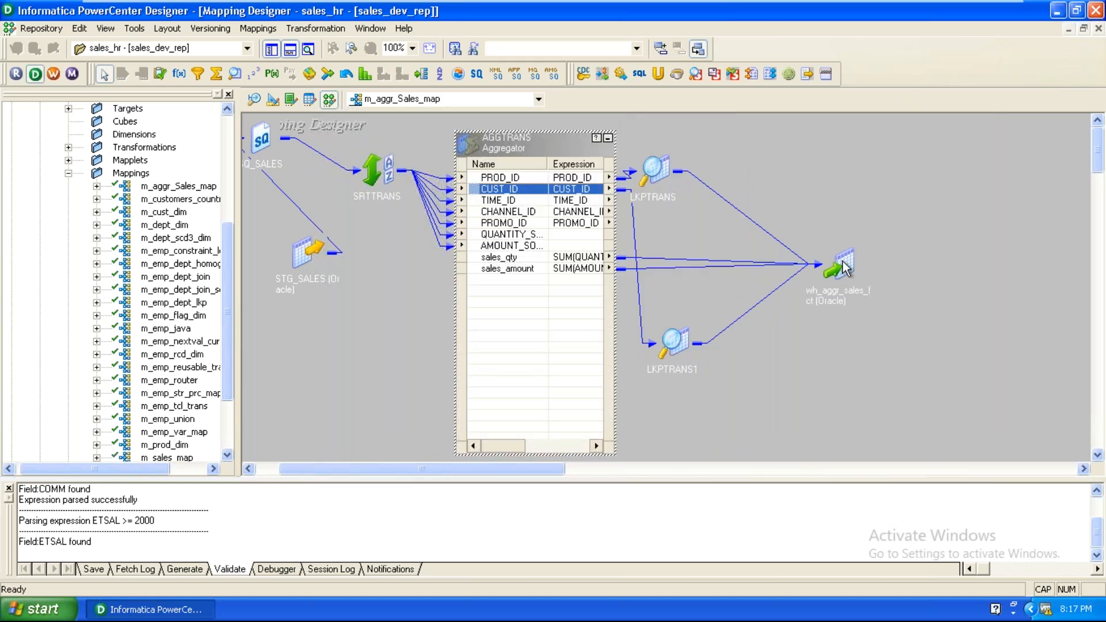
{"action": "left_click_drag", "start_coordinate": [839, 266], "coordinate": [949, 255]}
{"action": "left_click_drag", "start_coordinate": [683, 343], "coordinate": [780, 314]}
{"action": "left_click_drag", "start_coordinate": [656, 175], "coordinate": [817, 172]}
{"action": "left_click", "coordinate": [706, 383]}
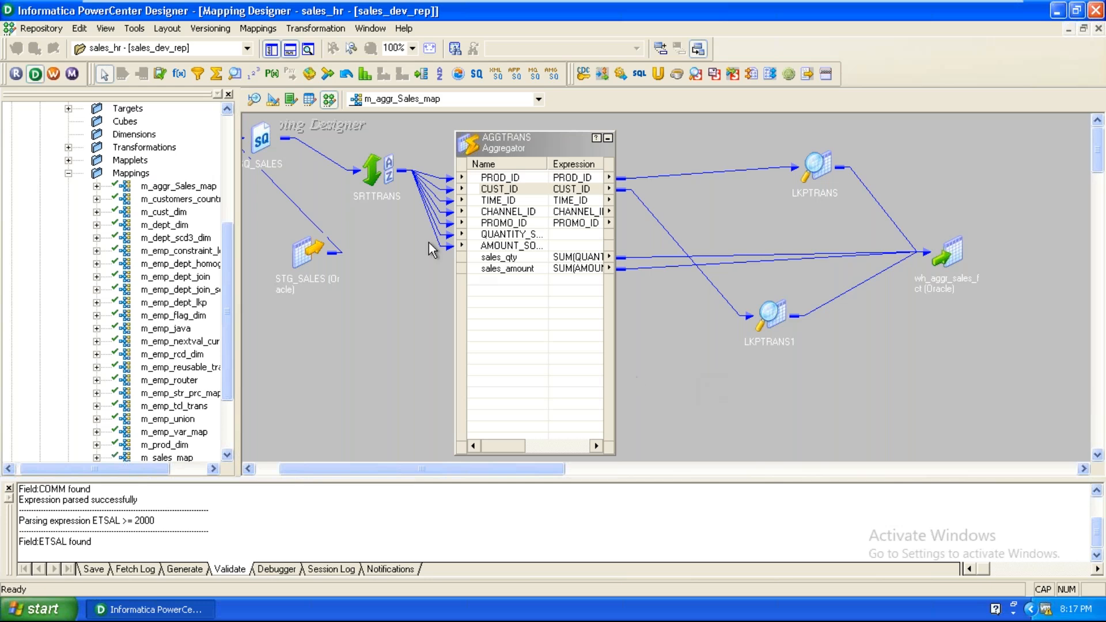
Step: Enable Sorted Input in the properties of the AGGTRANS Aggregator transformation and apply the change
{"action": "left_click", "coordinate": [507, 180]}
{"action": "left_click", "coordinate": [507, 190]}
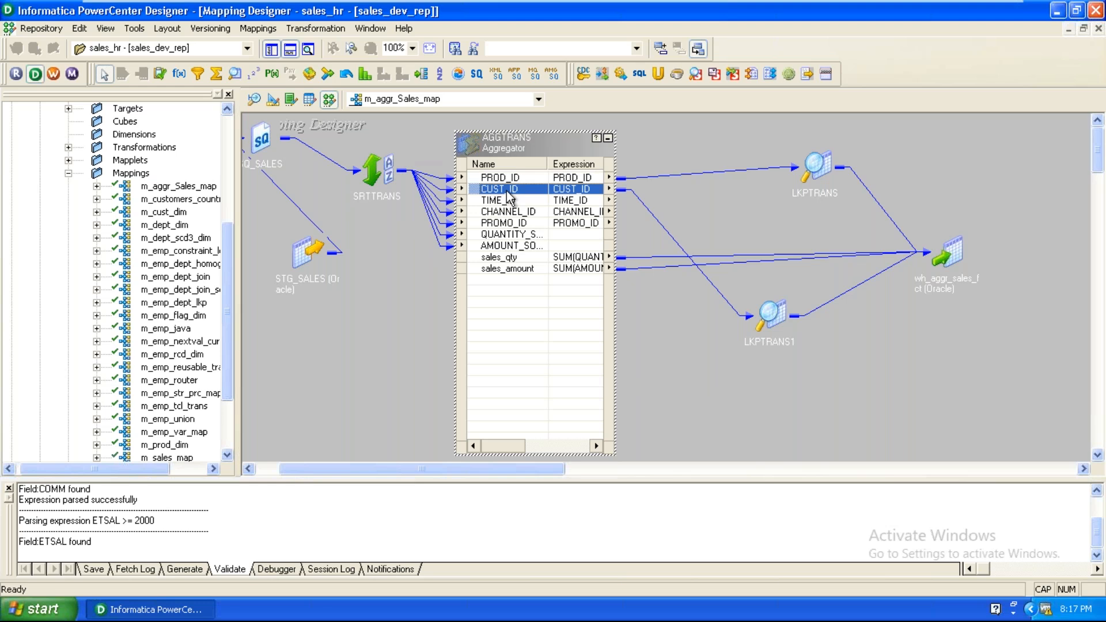
{"action": "double_click", "coordinate": [542, 142]}
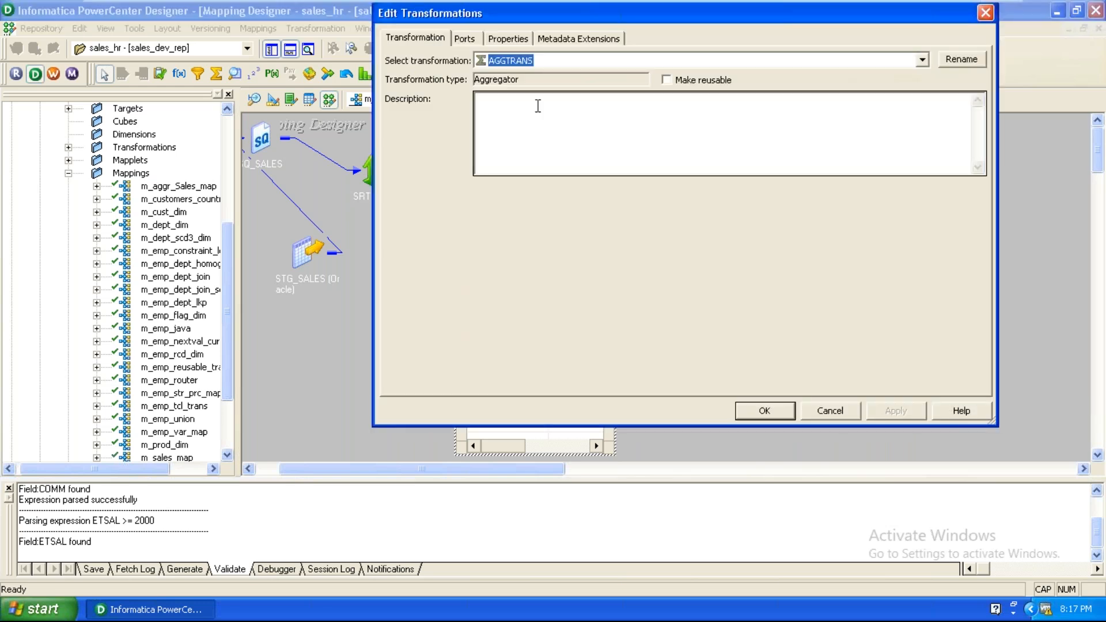
{"action": "left_click", "coordinate": [508, 44]}
{"action": "left_click", "coordinate": [629, 138]}
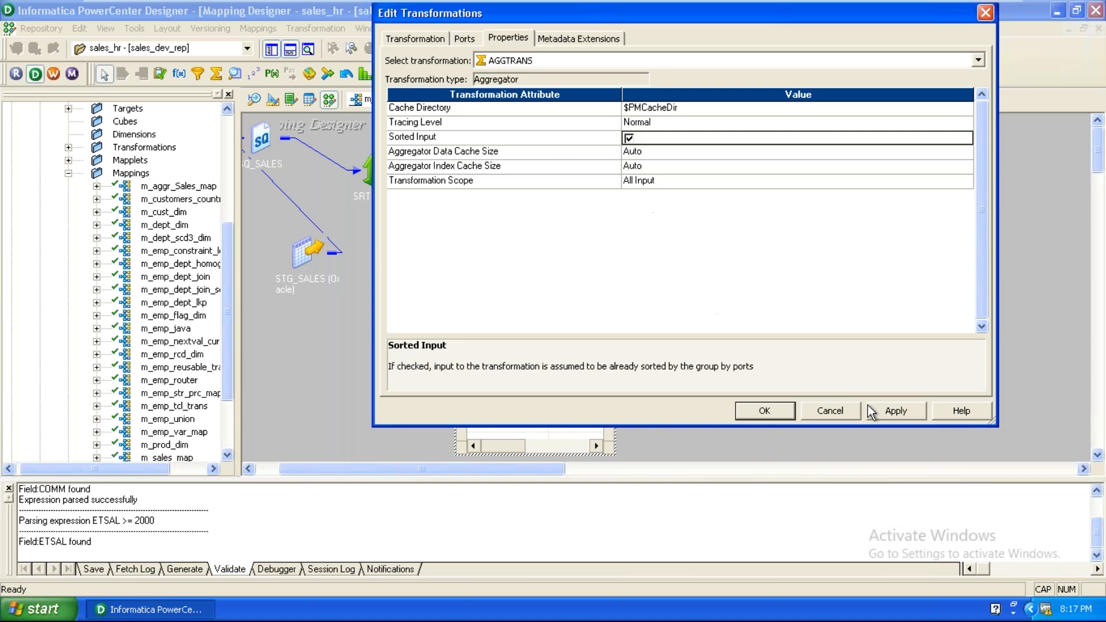
{"action": "left_click", "coordinate": [895, 411]}
{"action": "left_click", "coordinate": [764, 411]}
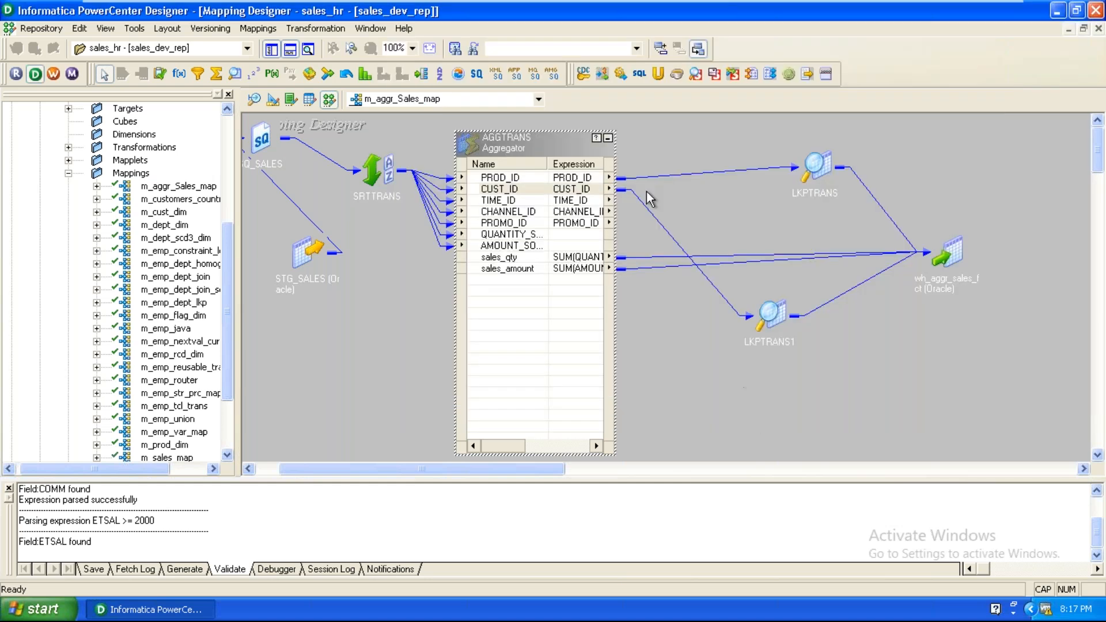
Step: Iconize AGGTRANS and arrange all objects of m_aggr_Sales_map as an evenly spaced iconic flow
{"action": "left_click", "coordinate": [608, 138]}
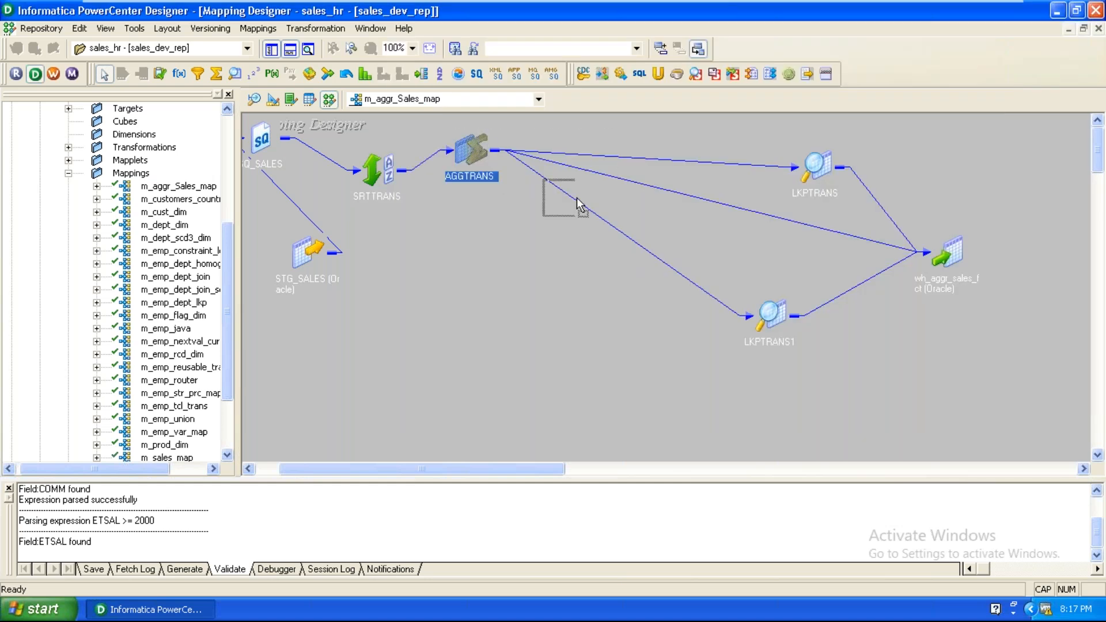
{"action": "left_click_drag", "start_coordinate": [491, 151], "coordinate": [605, 213]}
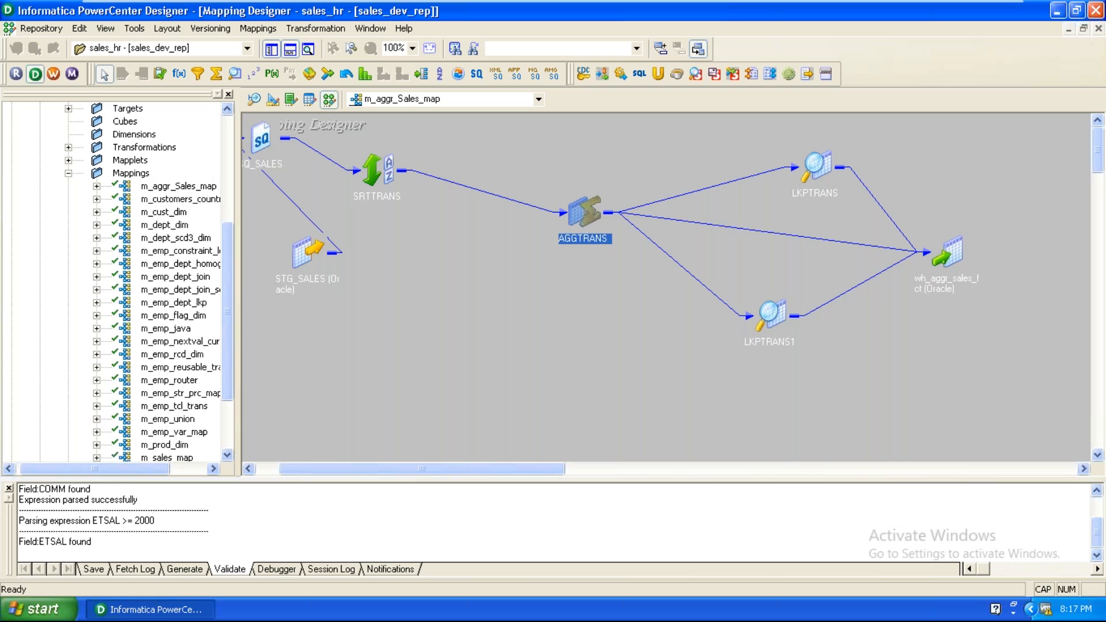
{"action": "left_click_drag", "start_coordinate": [381, 171], "coordinate": [494, 205]}
{"action": "left_click_drag", "start_coordinate": [290, 149], "coordinate": [423, 206]}
{"action": "left_click", "coordinate": [558, 333]}
{"action": "right_click", "coordinate": [559, 332]}
{"action": "left_click", "coordinate": [606, 351]}
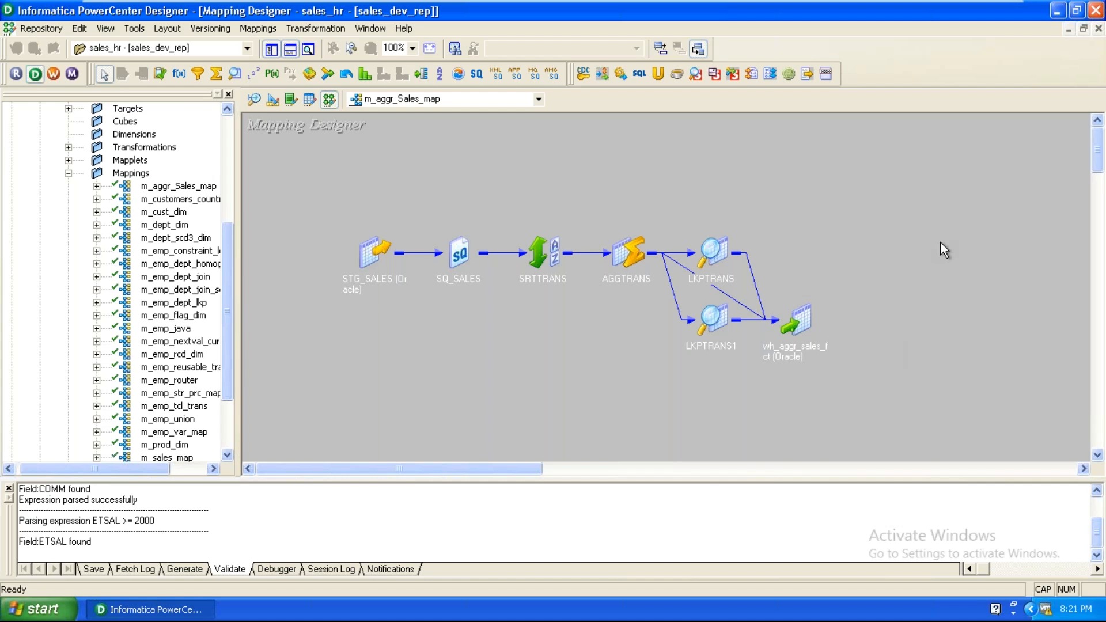
Step: Hide the output window and collapse the Mappings folder of sales_hr in the repository navigator
{"action": "left_click_drag", "start_coordinate": [159, 470], "coordinate": [229, 481]}
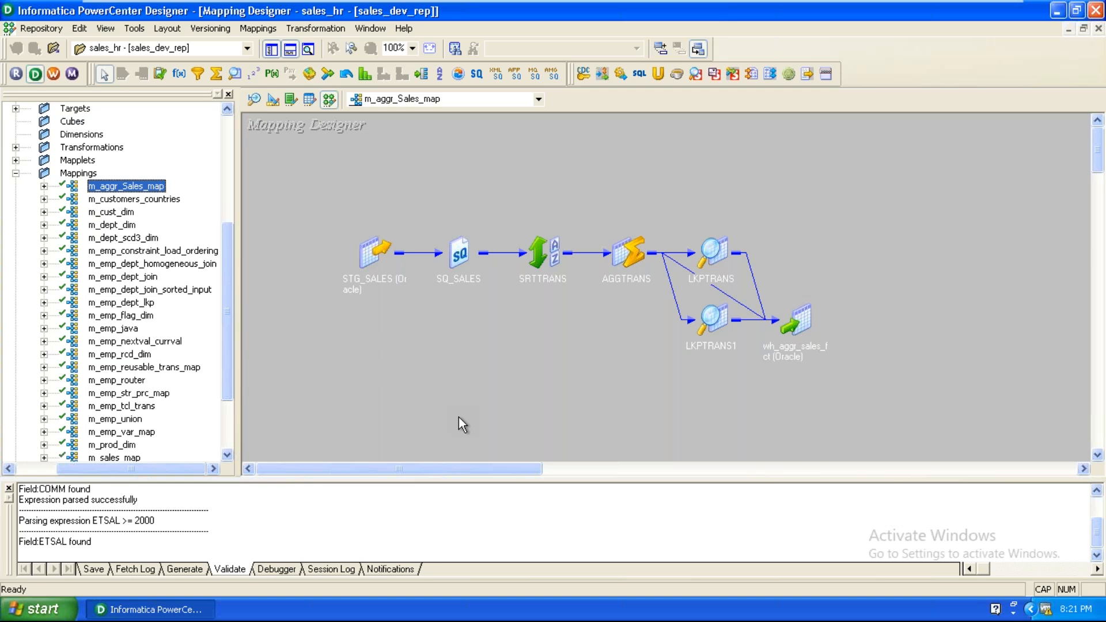
{"action": "left_click", "coordinate": [569, 402]}
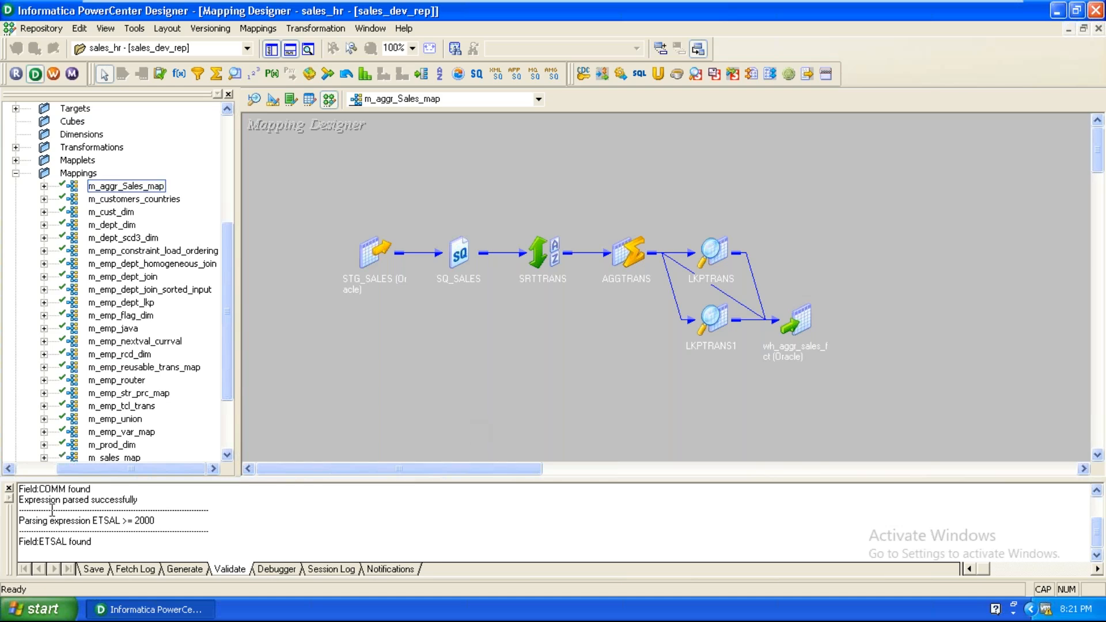
{"action": "left_click", "coordinate": [8, 489]}
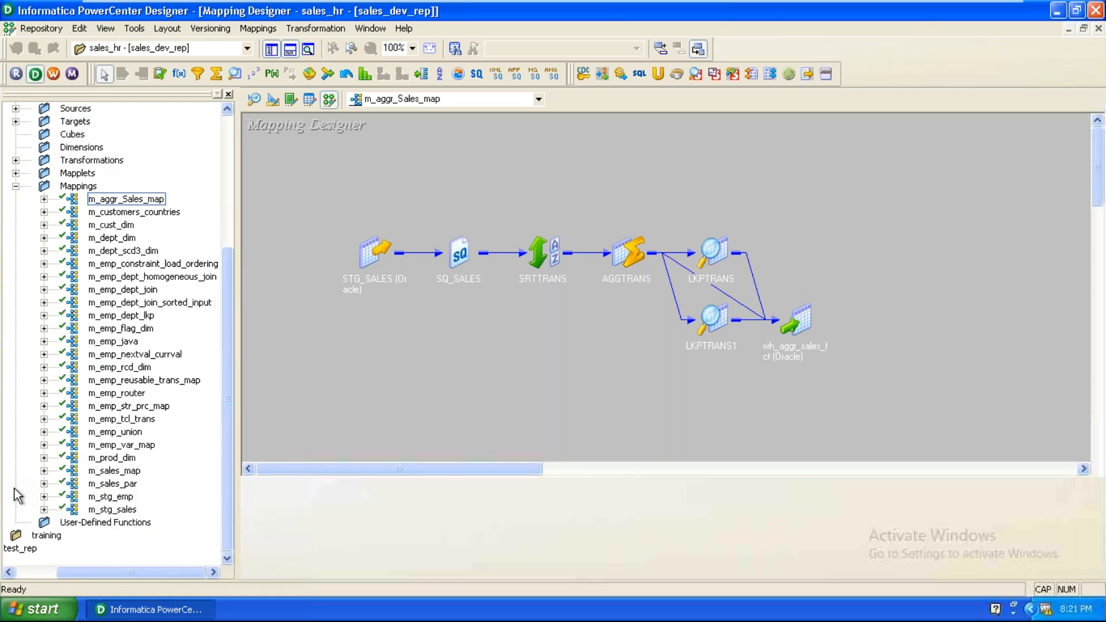
{"action": "left_click", "coordinate": [16, 187]}
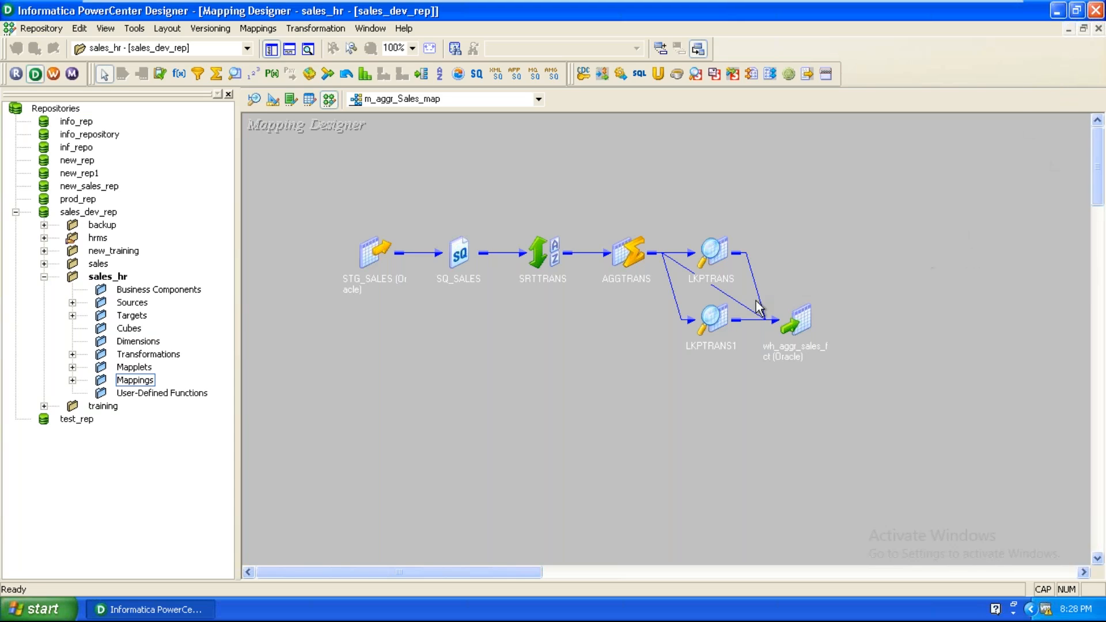
Step: Close the open mapping, disconnect from the sales_dev_rep repository and exit the Designer
{"action": "left_click", "coordinate": [113, 278]}
{"action": "right_click", "coordinate": [112, 279]}
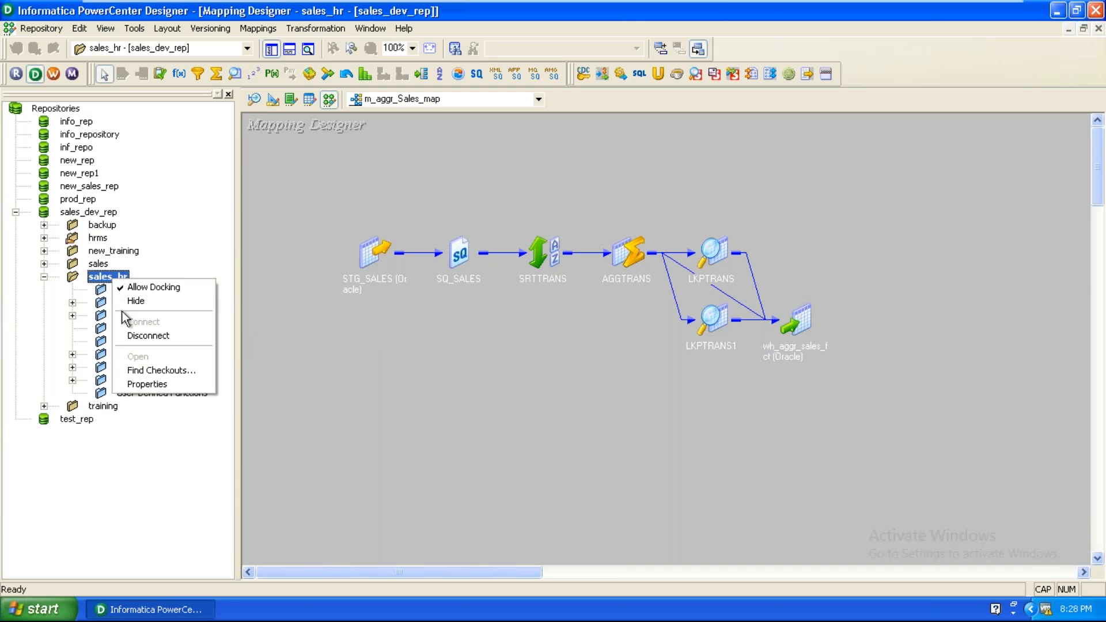
{"action": "left_click", "coordinate": [145, 340]}
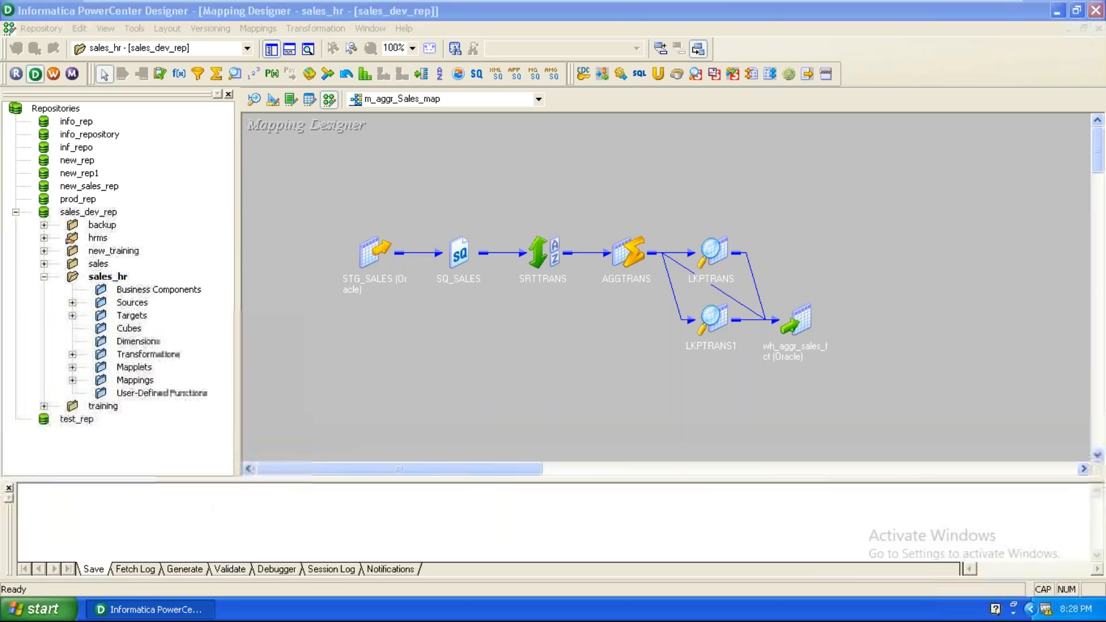
{"action": "left_click", "coordinate": [486, 328]}
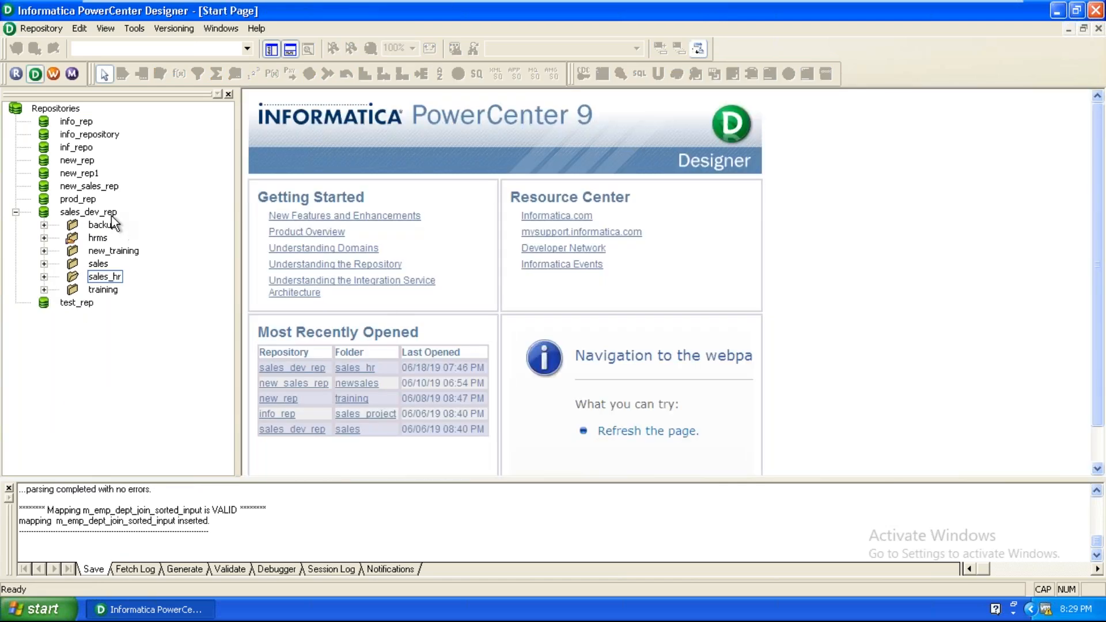
{"action": "right_click", "coordinate": [113, 215]}
{"action": "left_click", "coordinate": [131, 271]}
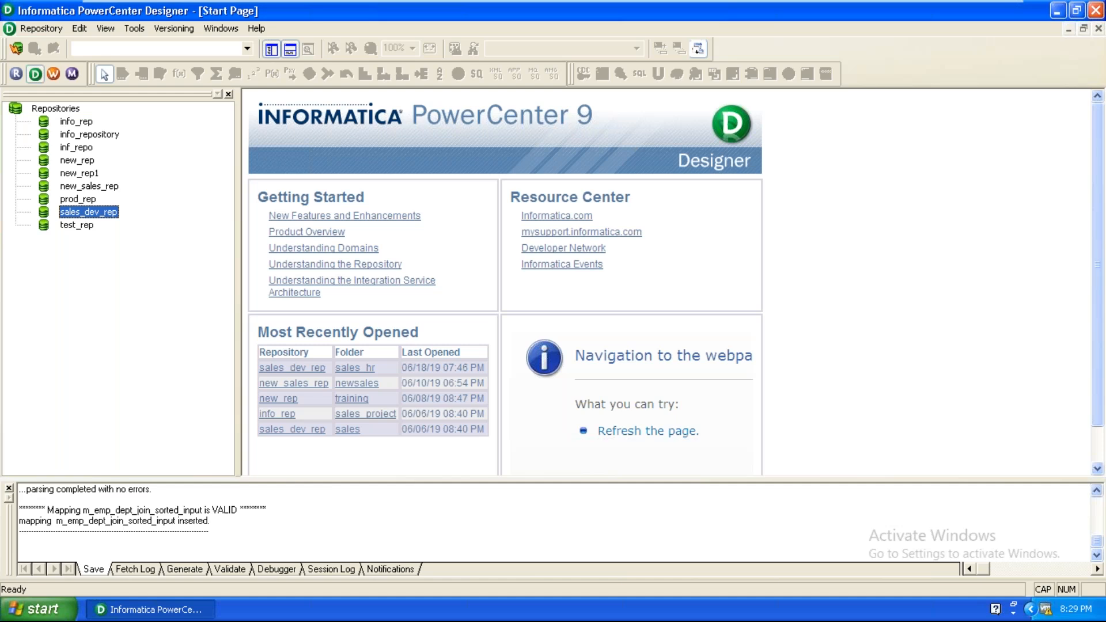
{"action": "left_click", "coordinate": [53, 33]}
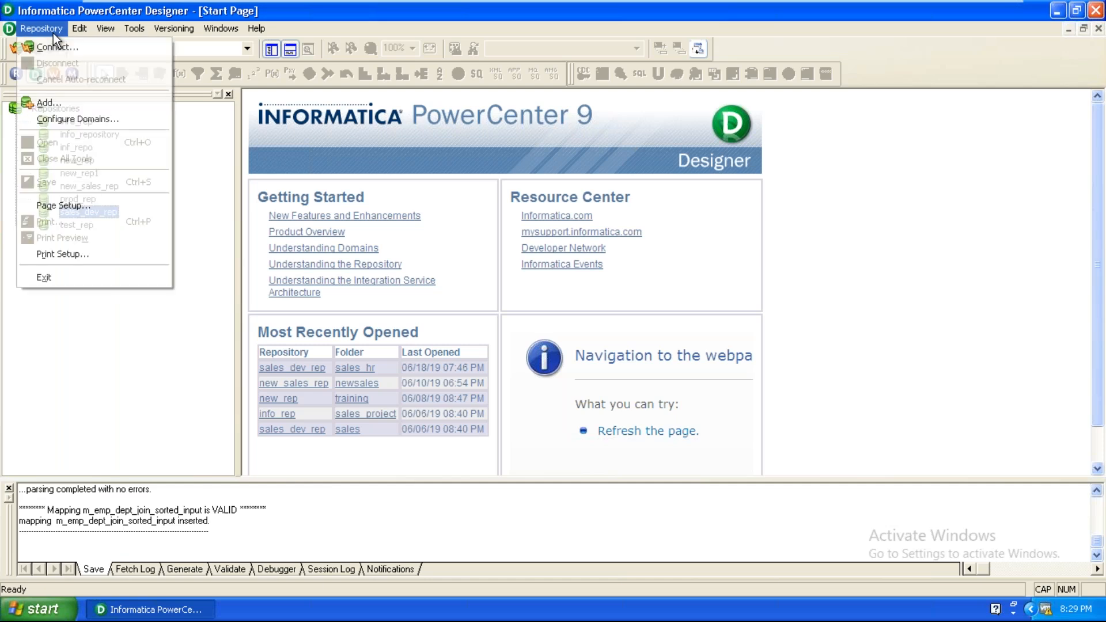
{"action": "left_click", "coordinate": [54, 281]}
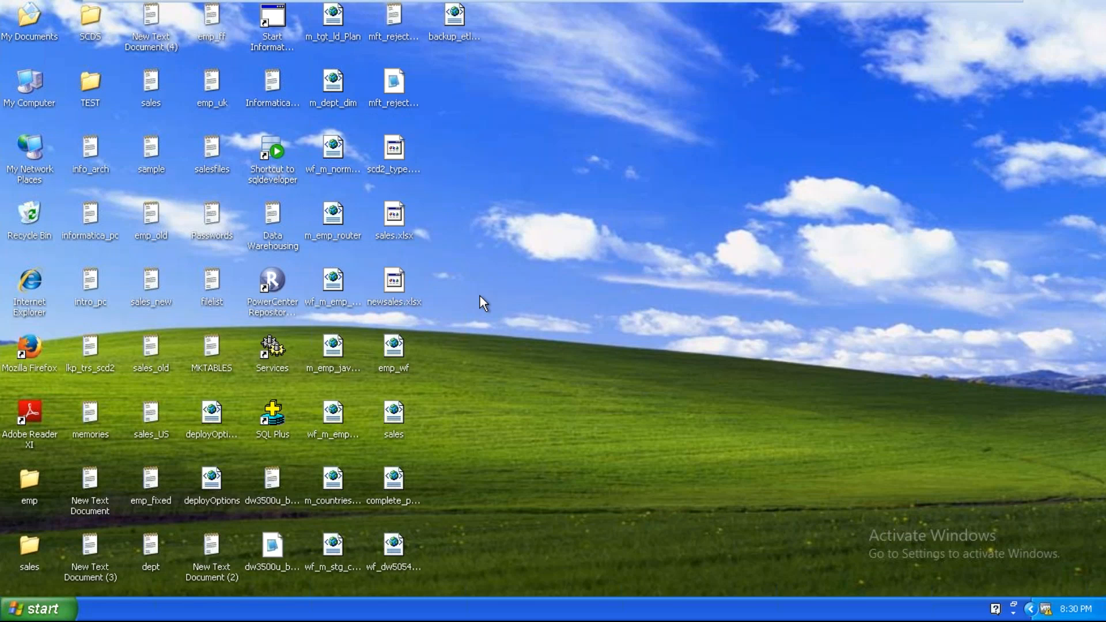
Step: Minimize the full-screen Informatica virtual machine to return to the host desktop
{"action": "left_click", "coordinate": [45, 613]}
{"action": "left_click", "coordinate": [93, 583]}
{"action": "left_click", "coordinate": [554, 233]}
{"action": "mouse_move", "coordinate": [938, 8]}
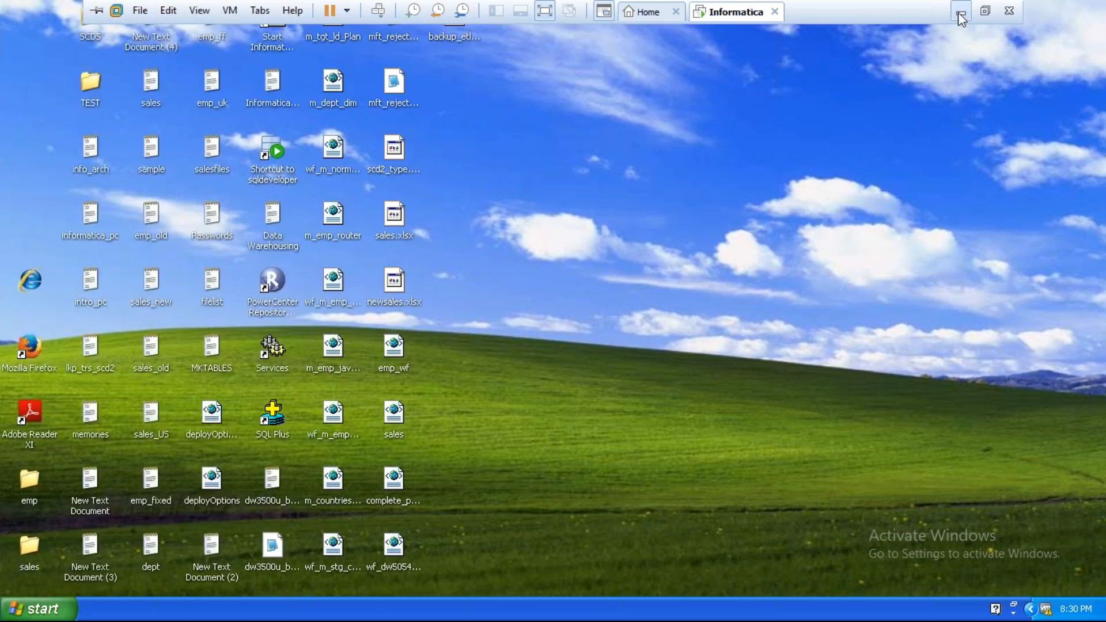
{"action": "left_click", "coordinate": [960, 15]}
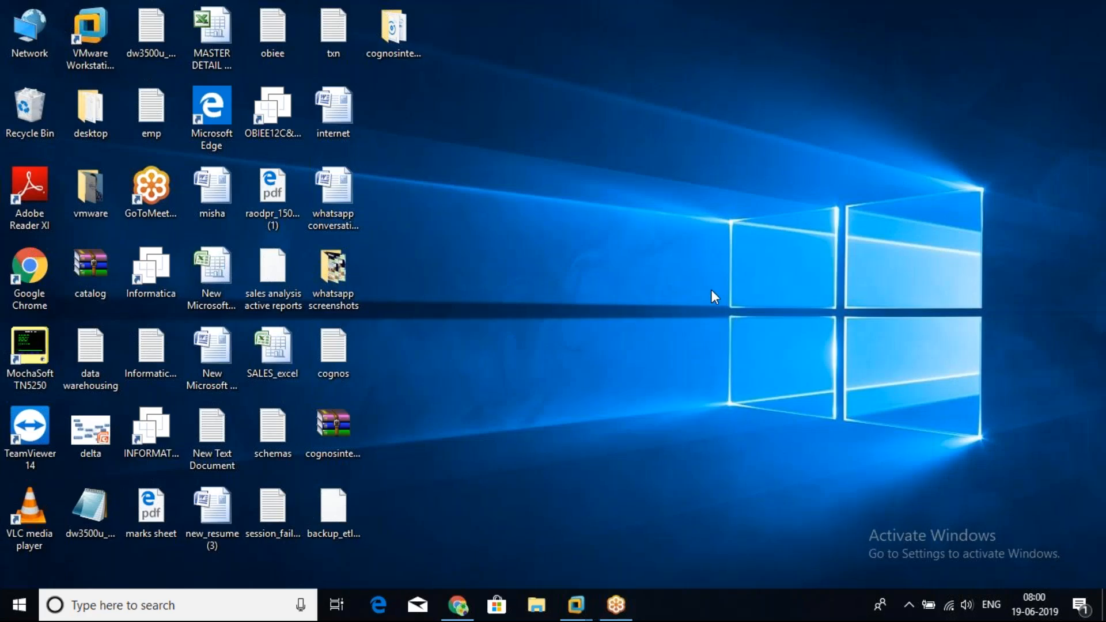